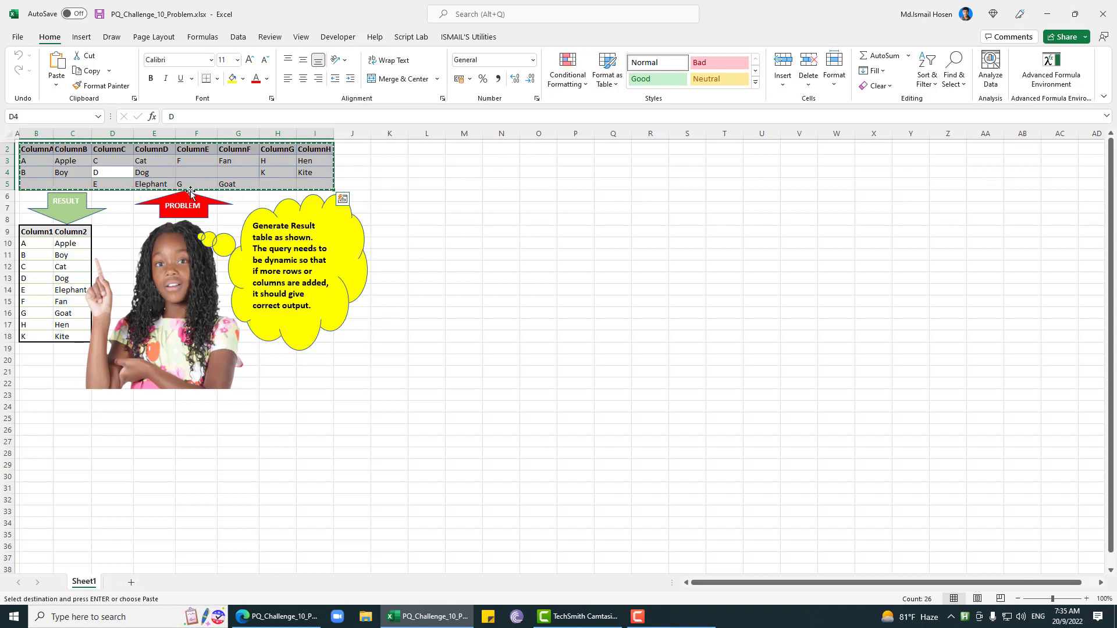
- Add a new worksheet and paste the copied problem table there as values only, starting at A1
left_click(131, 582)
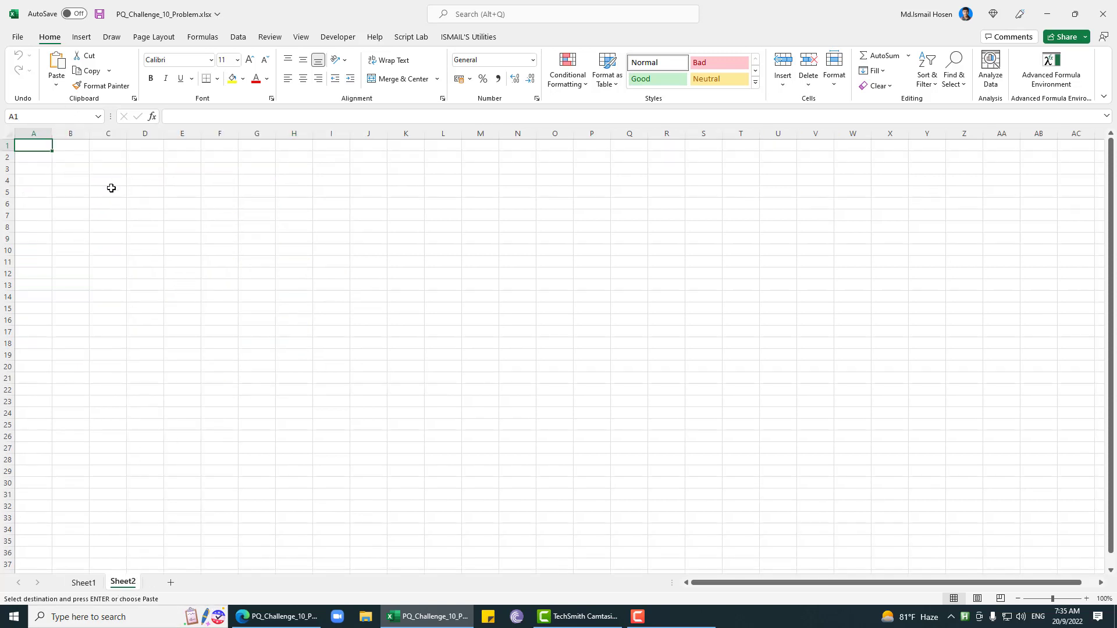
key("ctrl+alt+v")
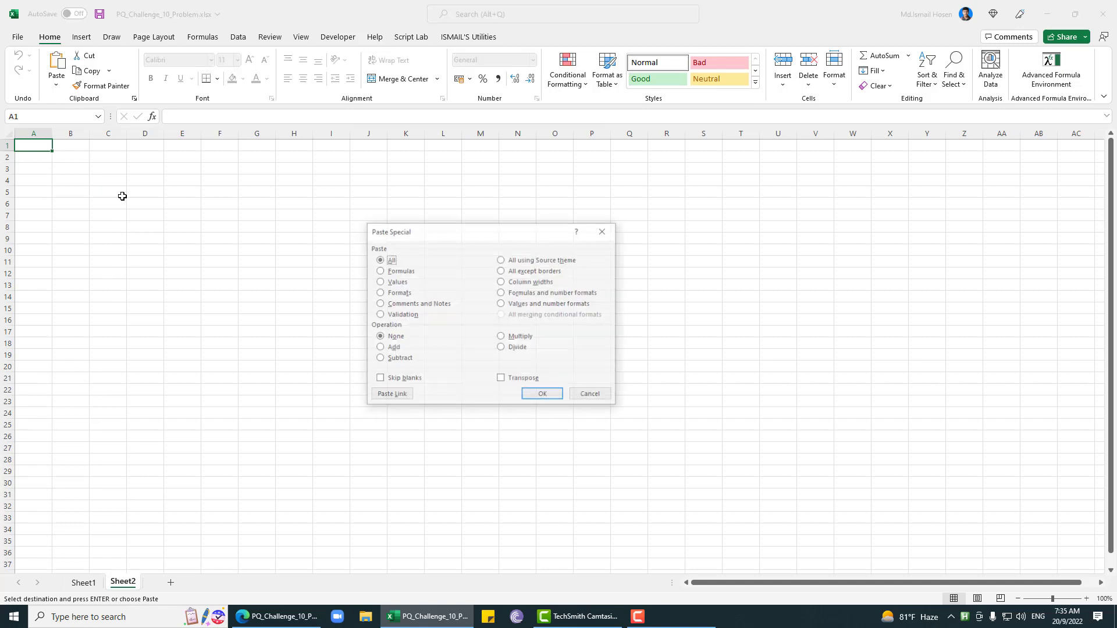
key("v")
key("Return")
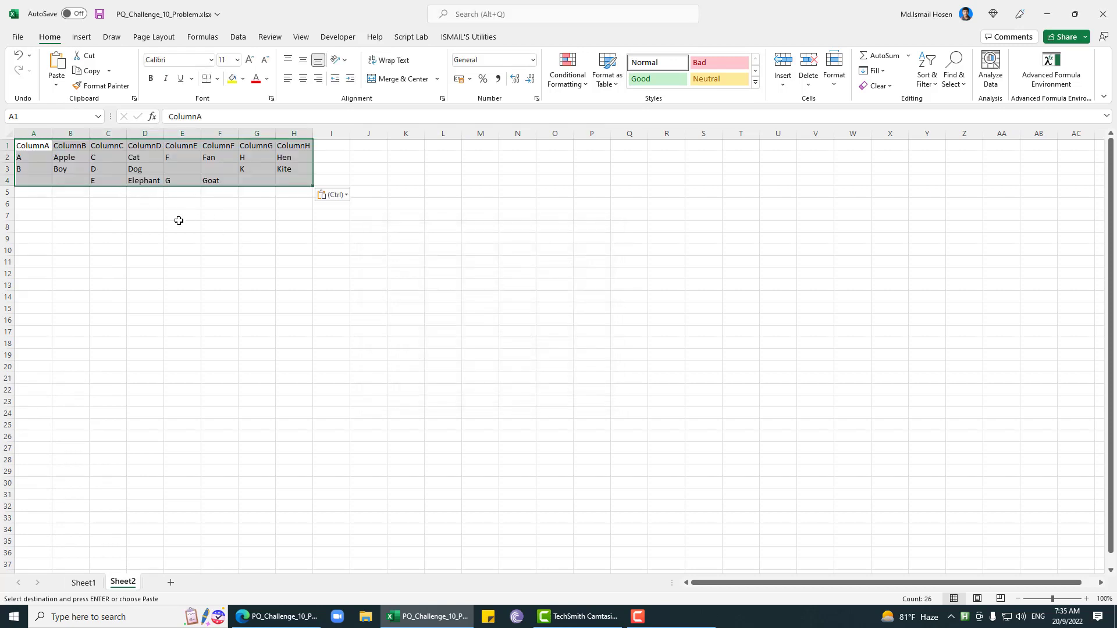
- Load the range A1:H4 into Power Query as a table with headers
key("alt")
key("a")
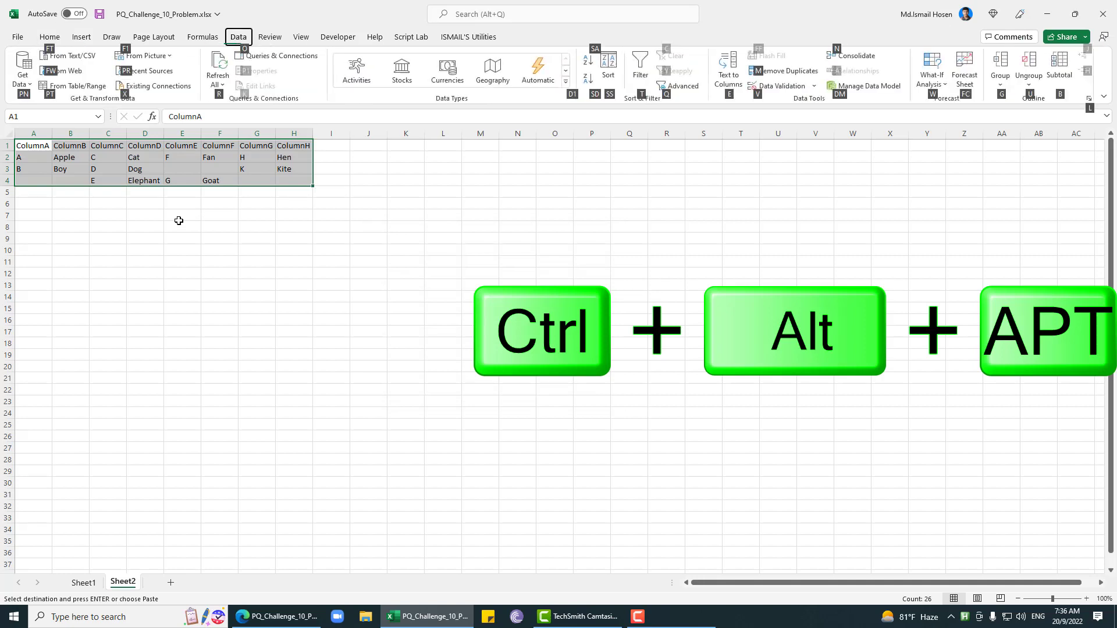
key("p")
key("t")
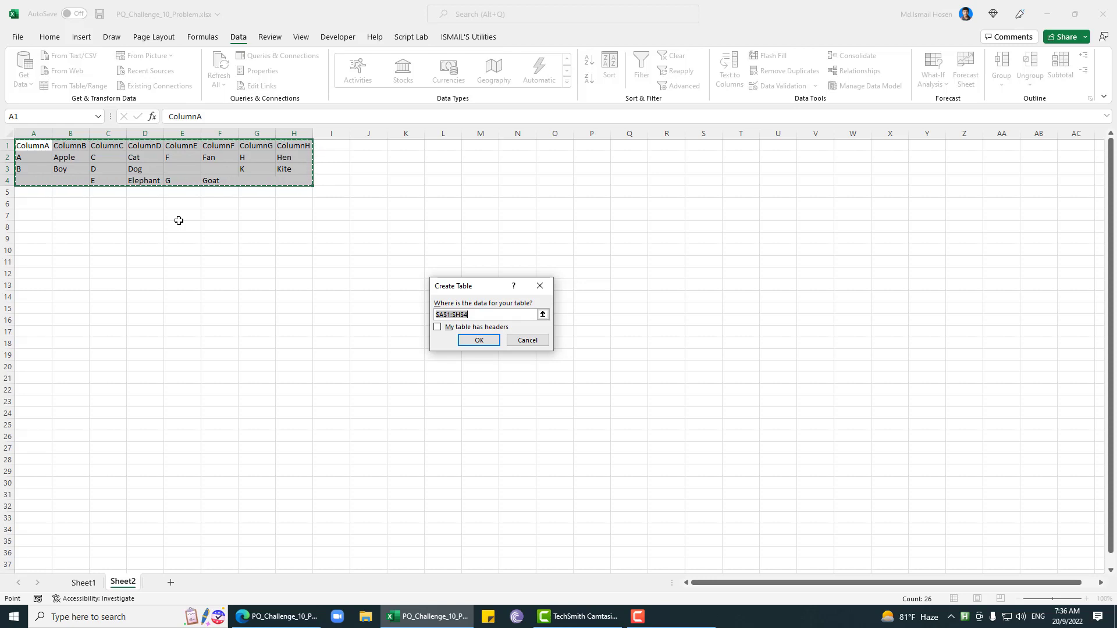
key("alt+m")
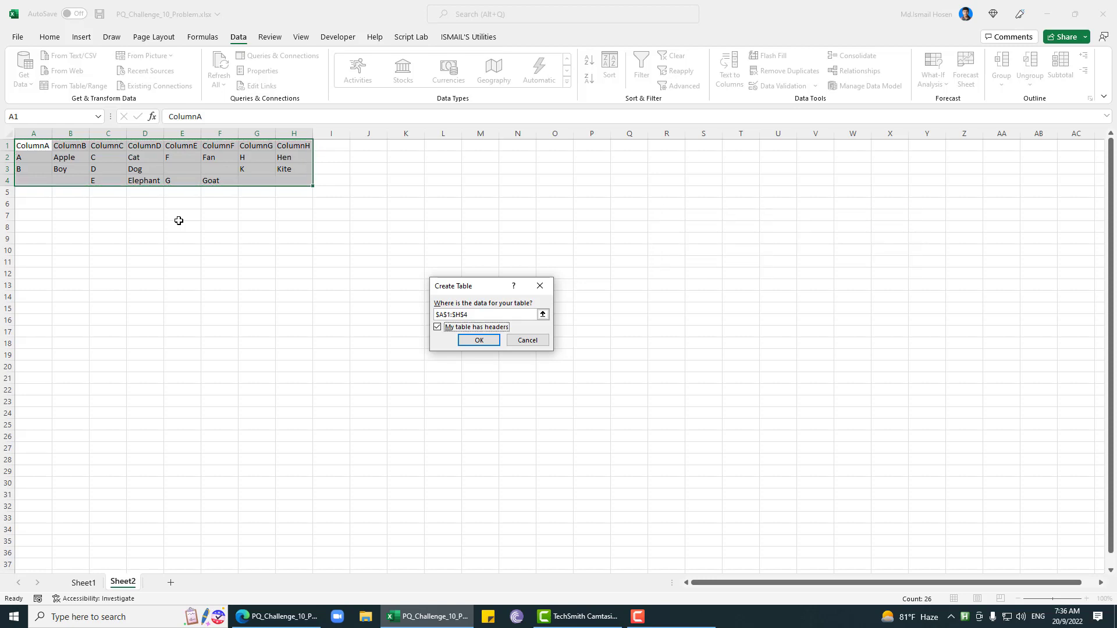
key("Return")
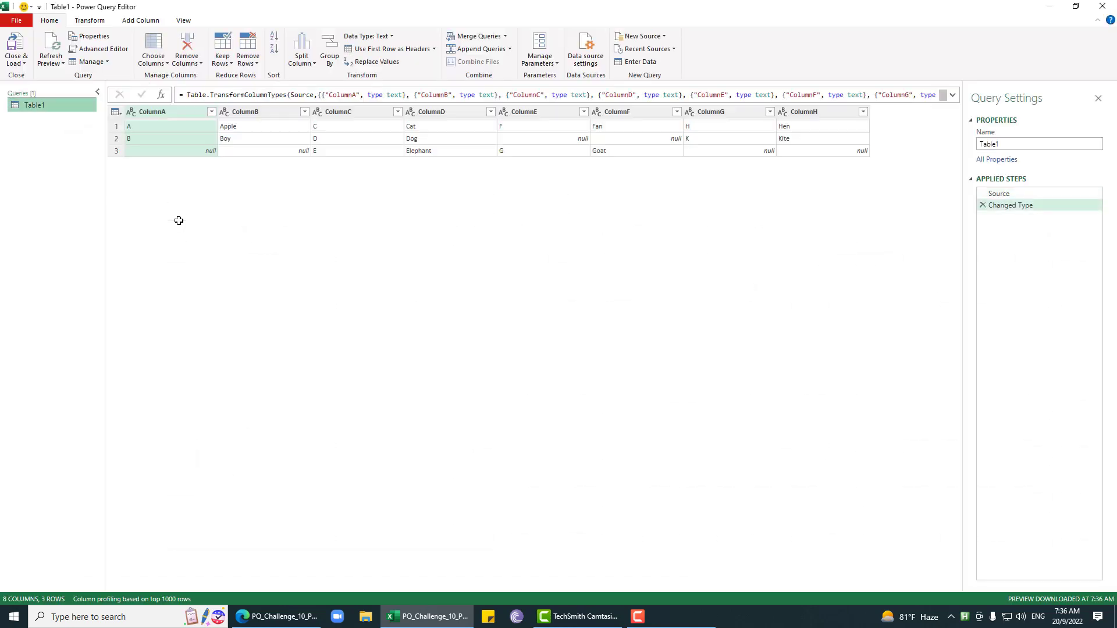
- Delete the Changed Type step and add a custom step that references Source
left_click(983, 205)
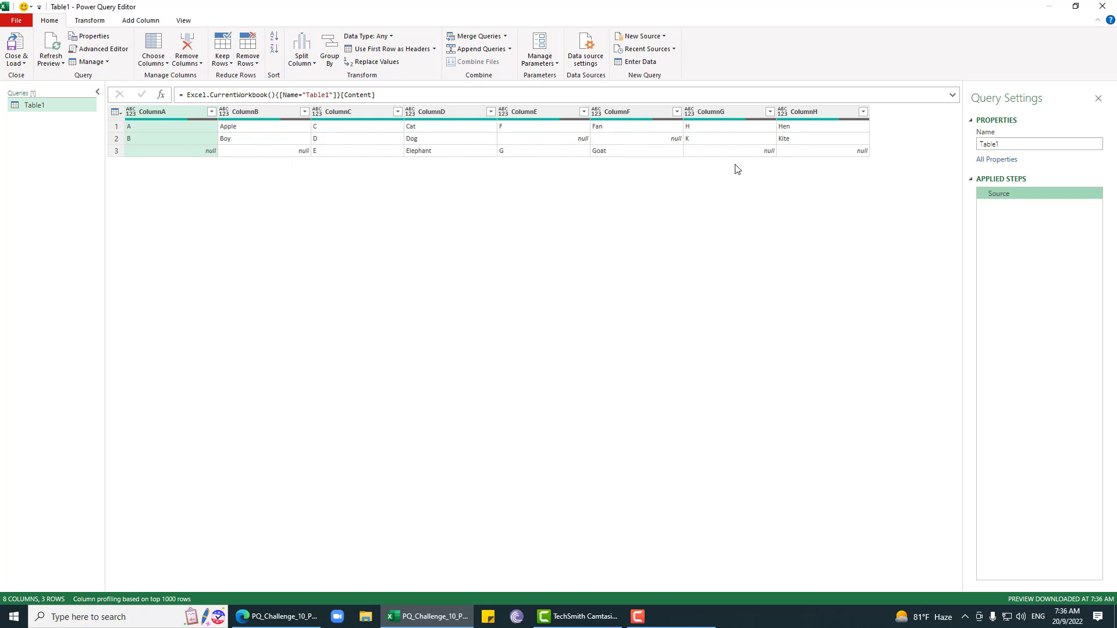
left_click(162, 95)
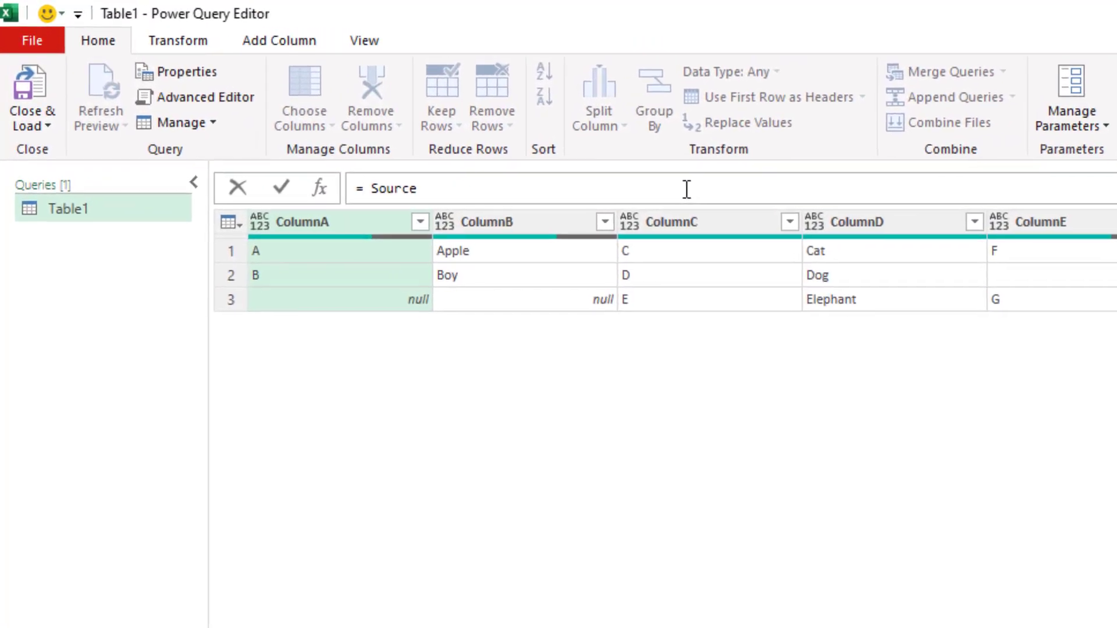
type("t.cn")
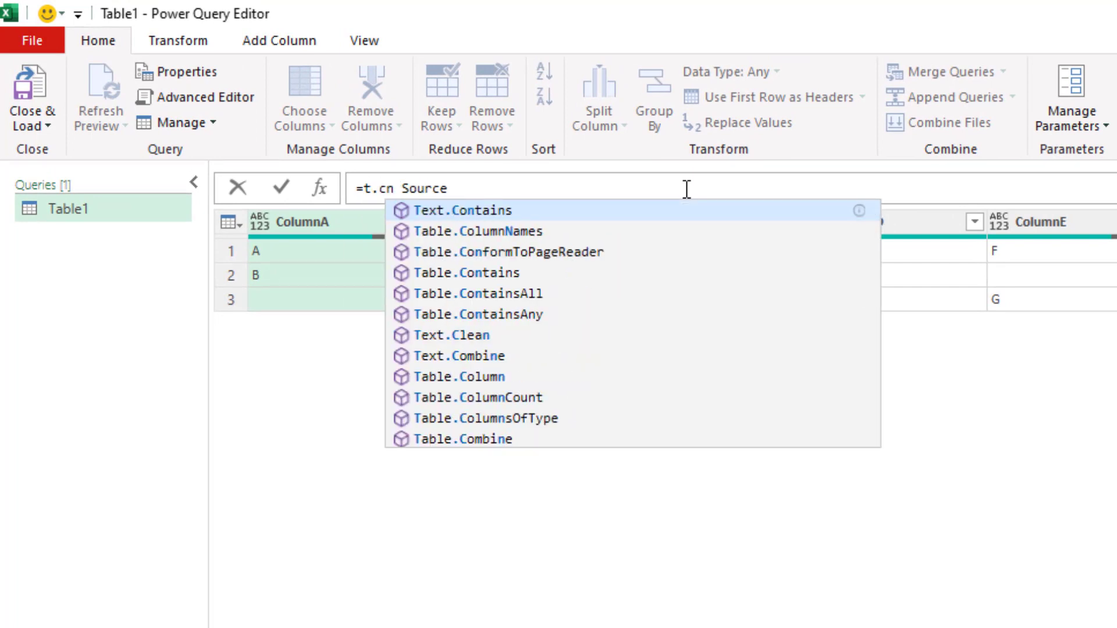
key("Down")
key("Tab")
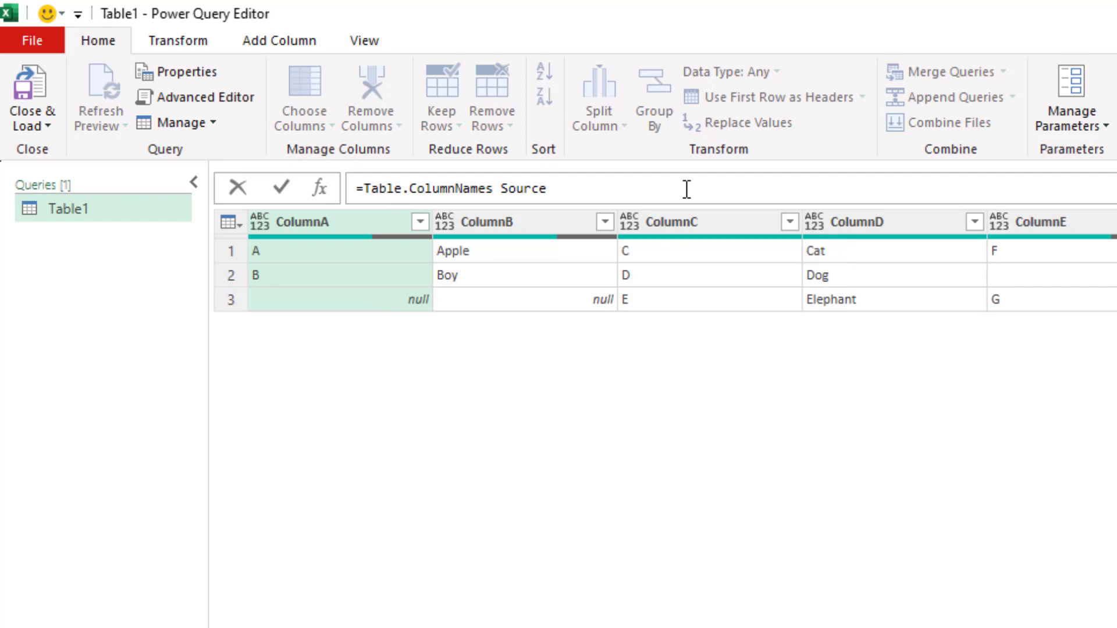
key("BackSpace")
key("BackSpace")
key("BackSpace")
key("BackSpace")
key("BackSpace")
key("BackSpace")
key("BackSpace")
key("BackSpace")
key("BackSpace")
key("BackSpace")
key("BackSpace")
key("BackSpace")
key("BackSpace")
key("BackSpace")
key("BackSpace")
key("BackSpace")
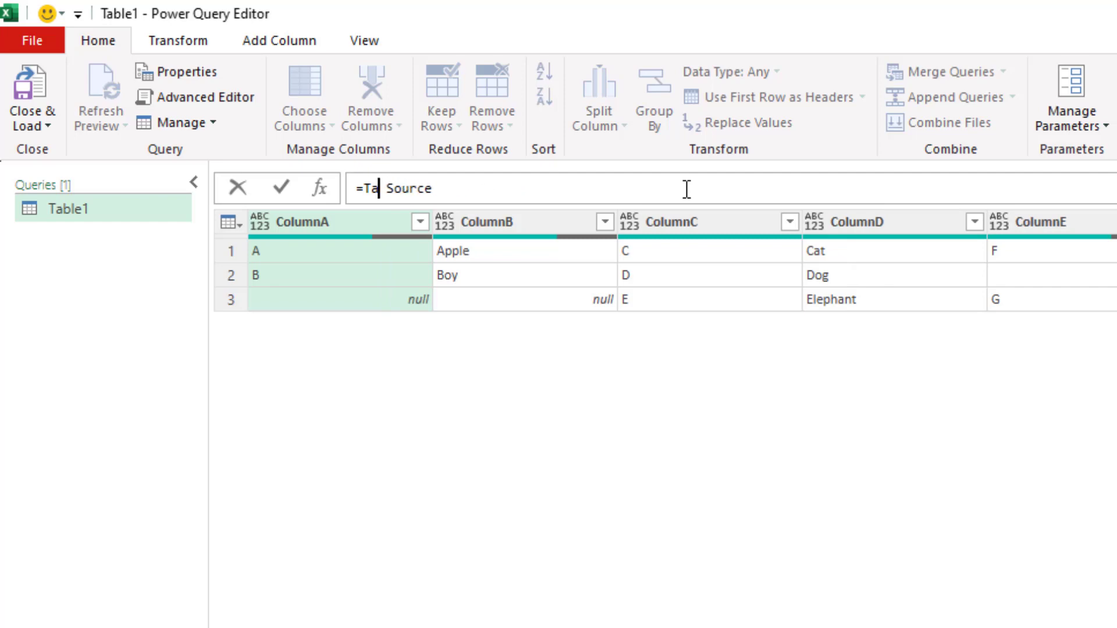
key("BackSpace")
type("t")
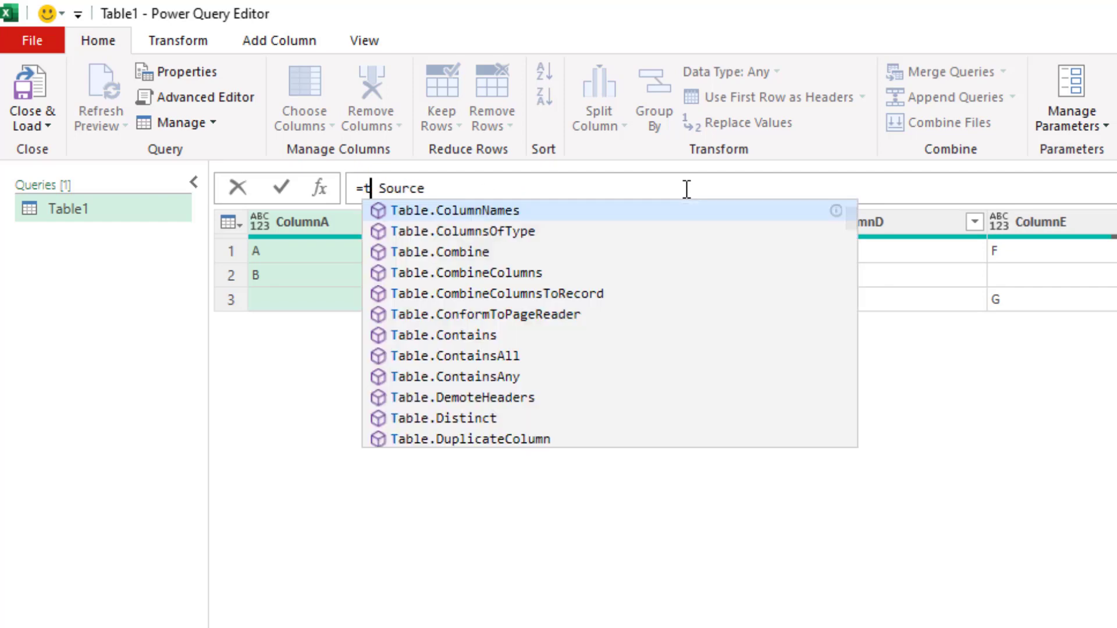
type(".cn")
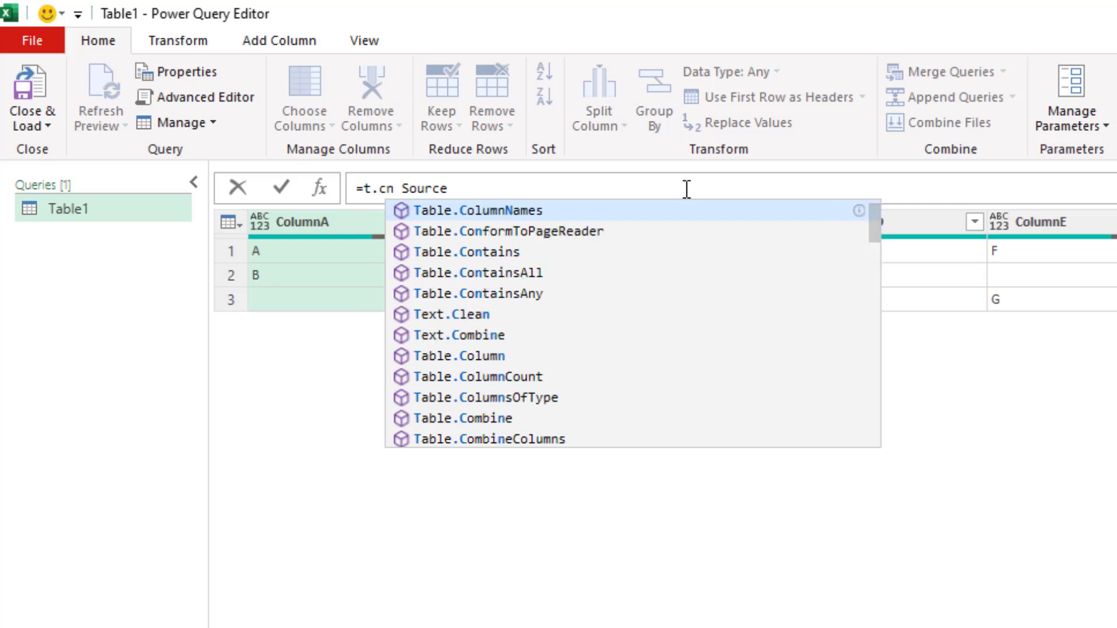
key("Tab")
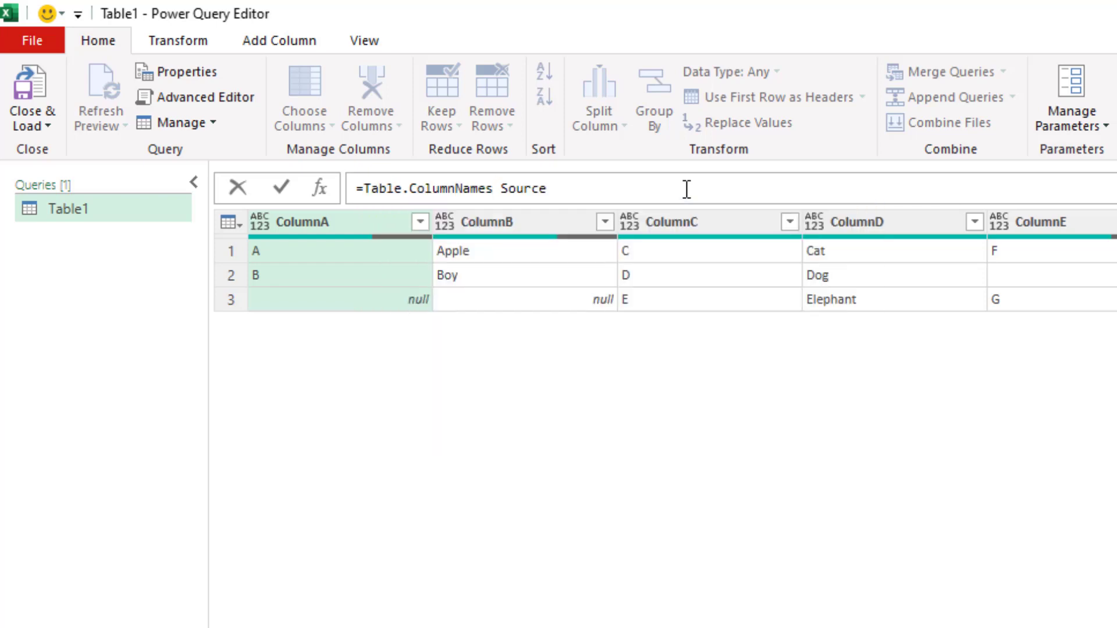
key("BackSpace")
key("BackSpace")
key("BackSpace")
key("BackSpace")
key("BackSpace")
key("BackSpace")
key("BackSpace")
key("BackSpace")
key("BackSpace")
key("BackSpace")
key("BackSpace")
key("BackSpace")
key("BackSpace")
key("BackSpace")
key("BackSpace")
key("BackSpace")
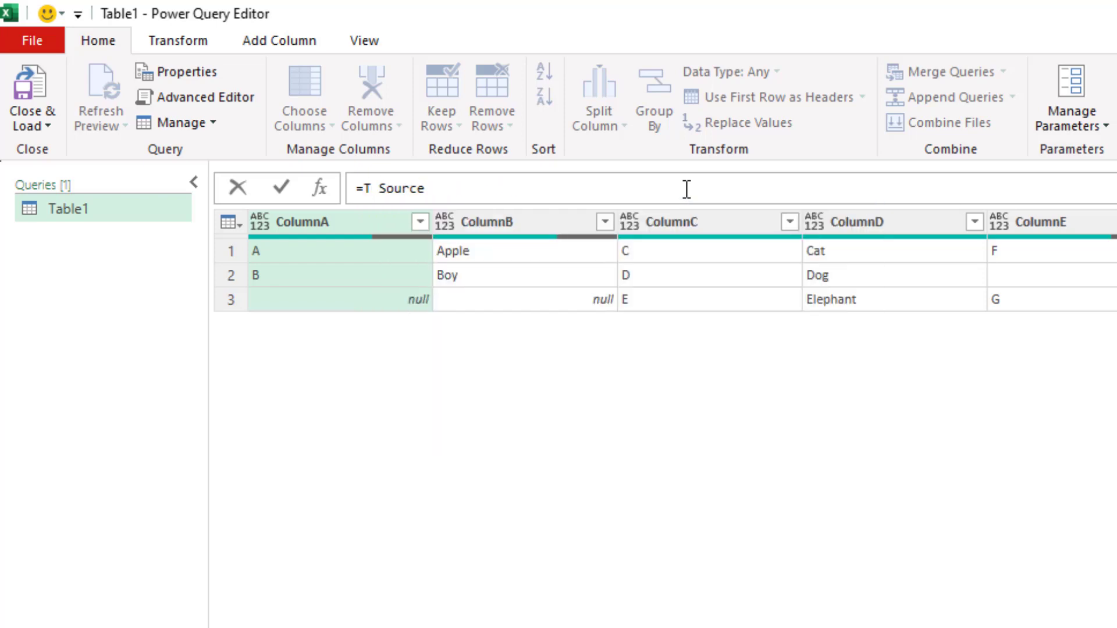
key("BackSpace")
type("T")
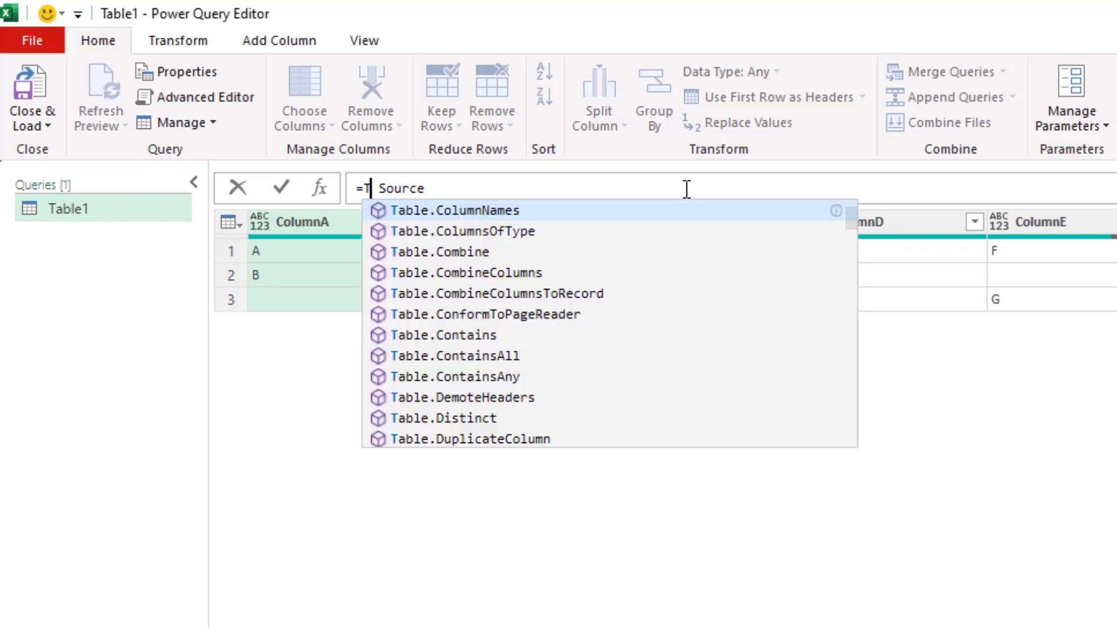
type(".CN")
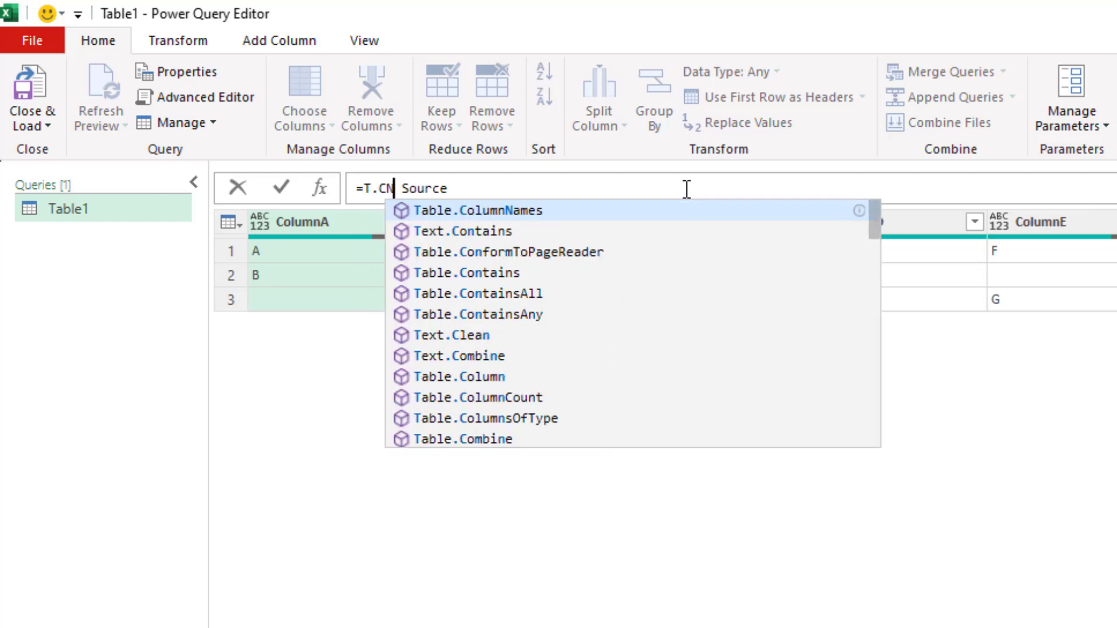
key("Tab")
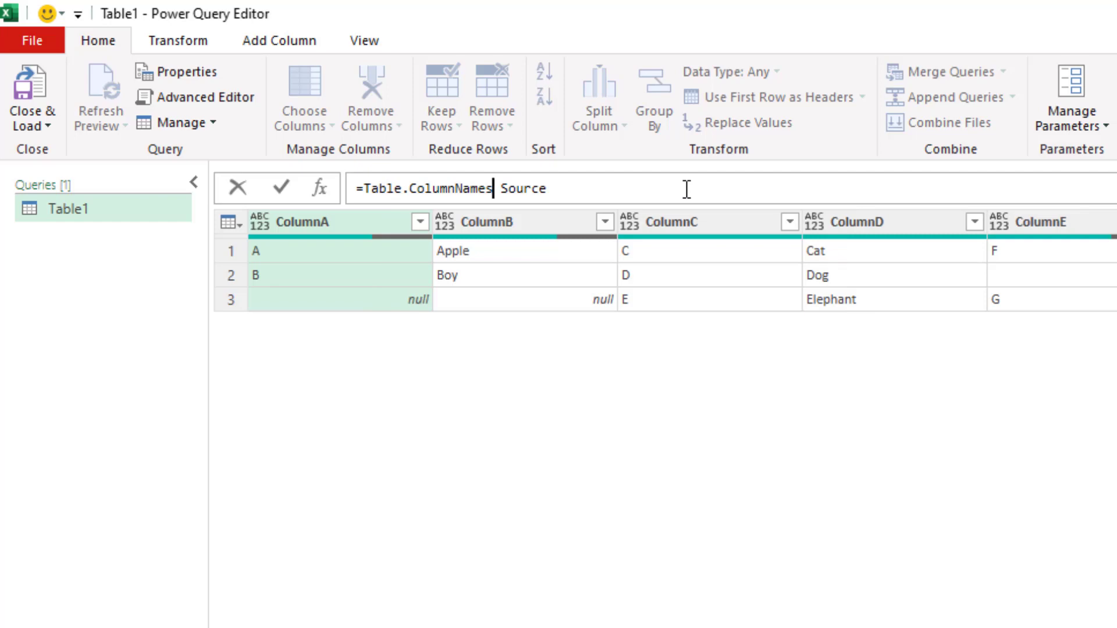
- Set the custom step's formula to = Table.ColumnNames(Source) to return the column names as a list
double_click(372, 188)
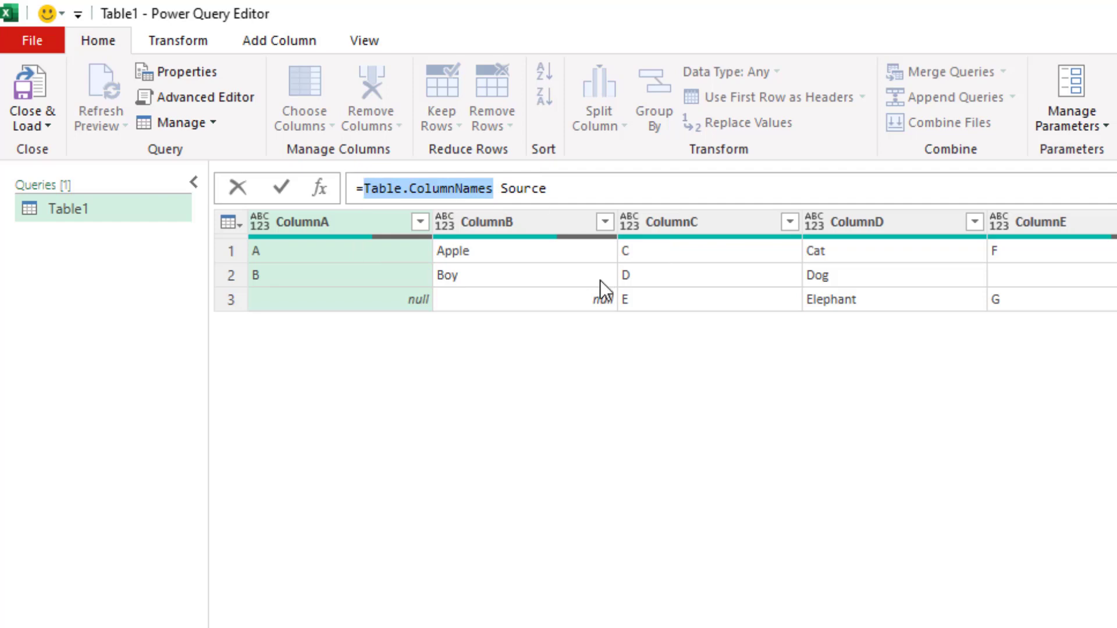
type("t")
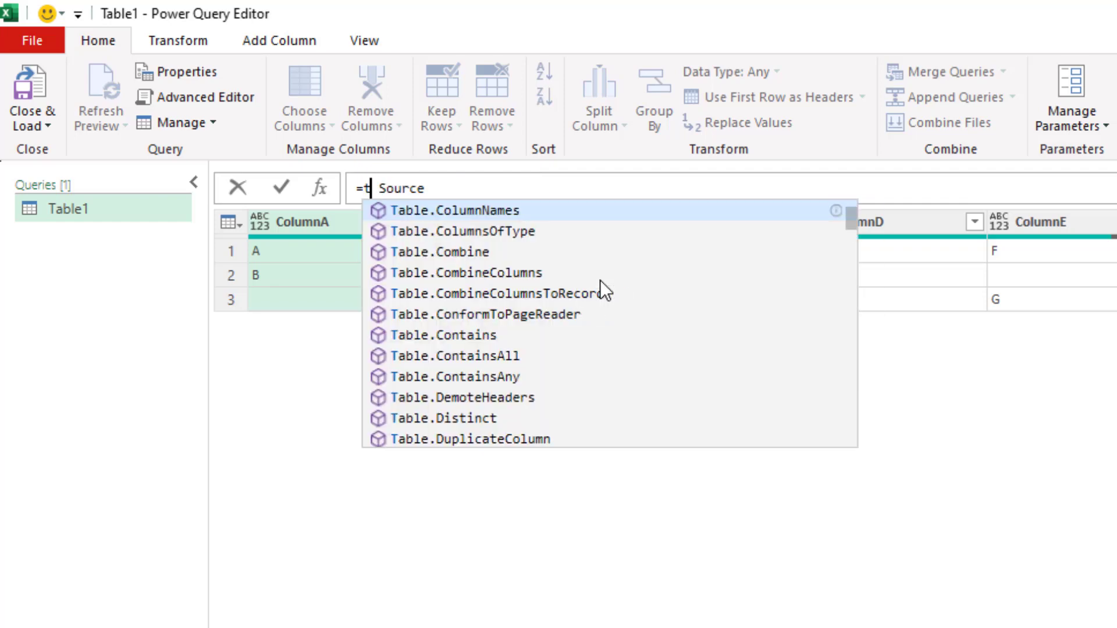
type("cn")
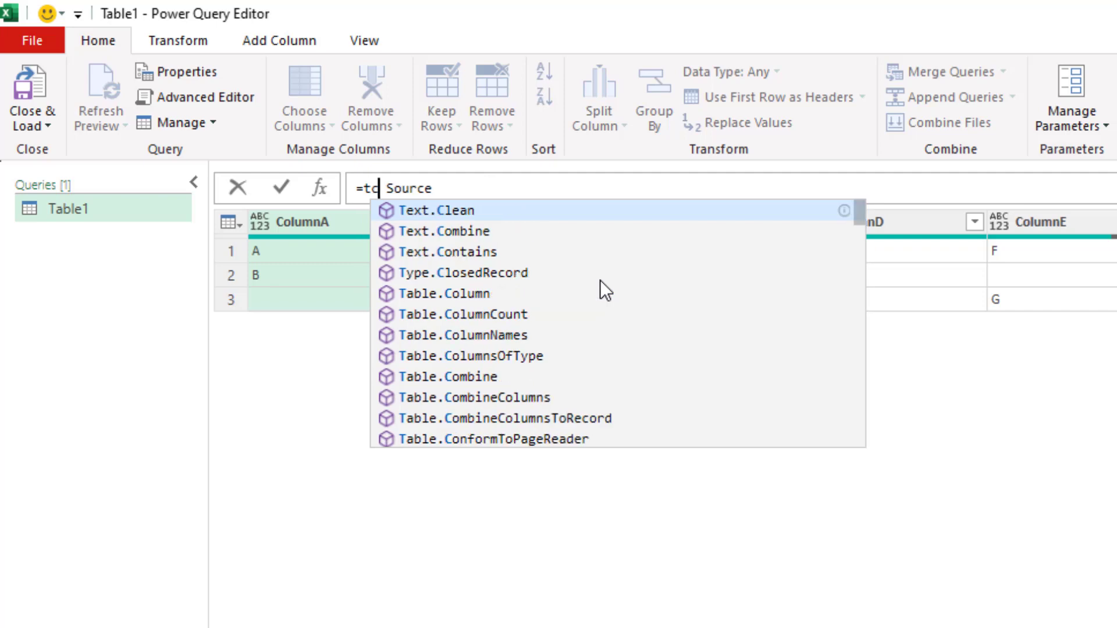
key("Tab")
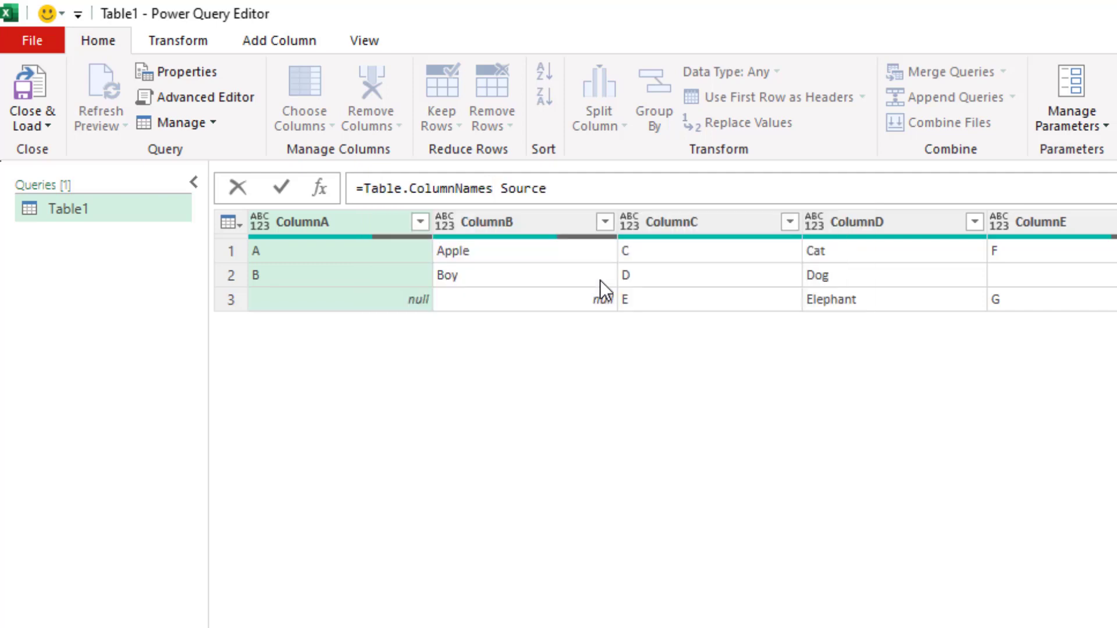
type("(")
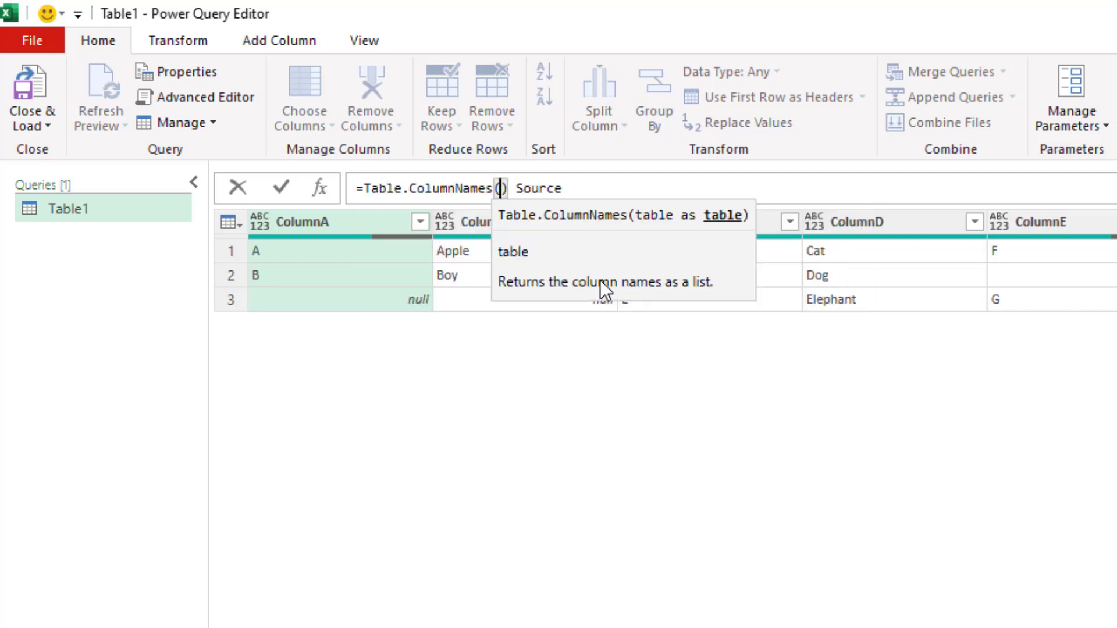
key("Delete")
key("Right")
key("BackSpace")
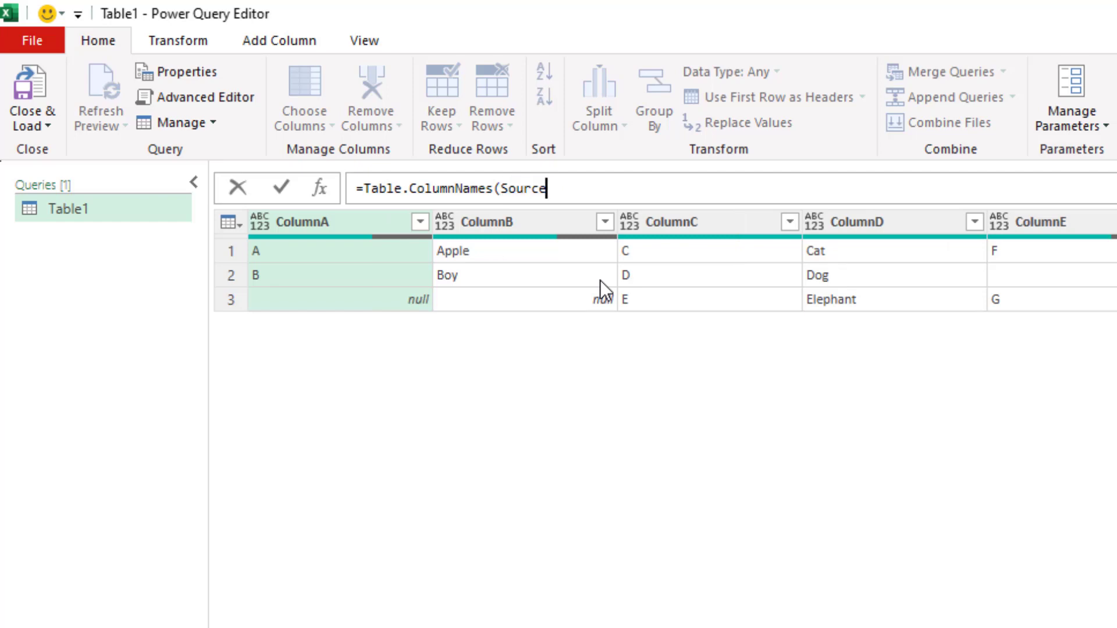
key("End")
type(")")
key("Return")
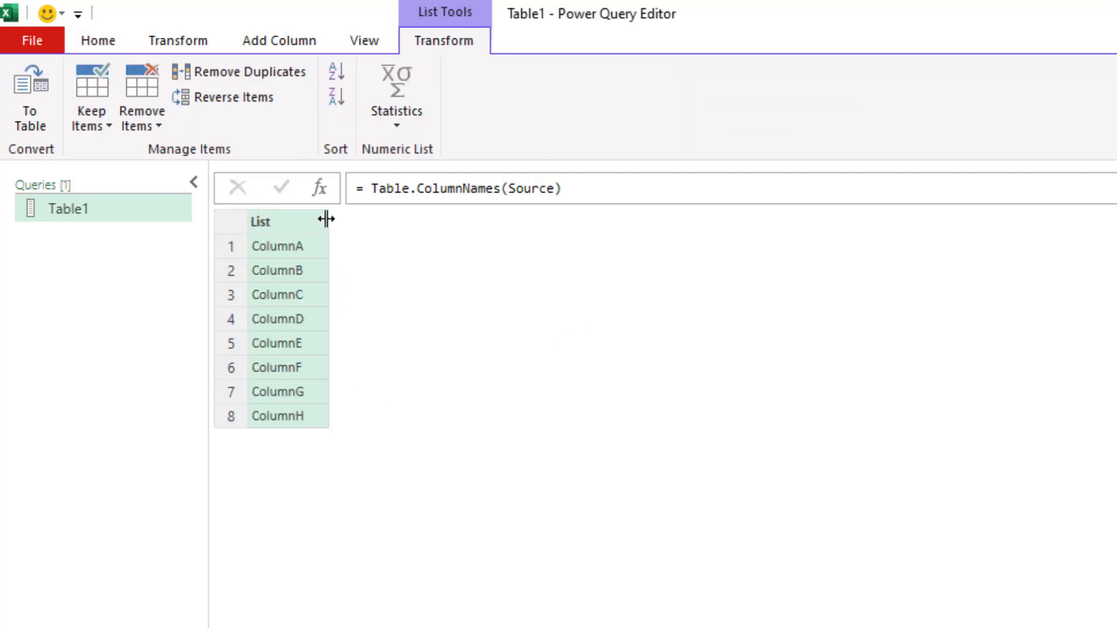
- Wrap the formula in List.Split with a page size of 2, giving = List.Split(Table.ColumnNames(Source),2)
left_click(370, 191)
mouse_move(440, 182)
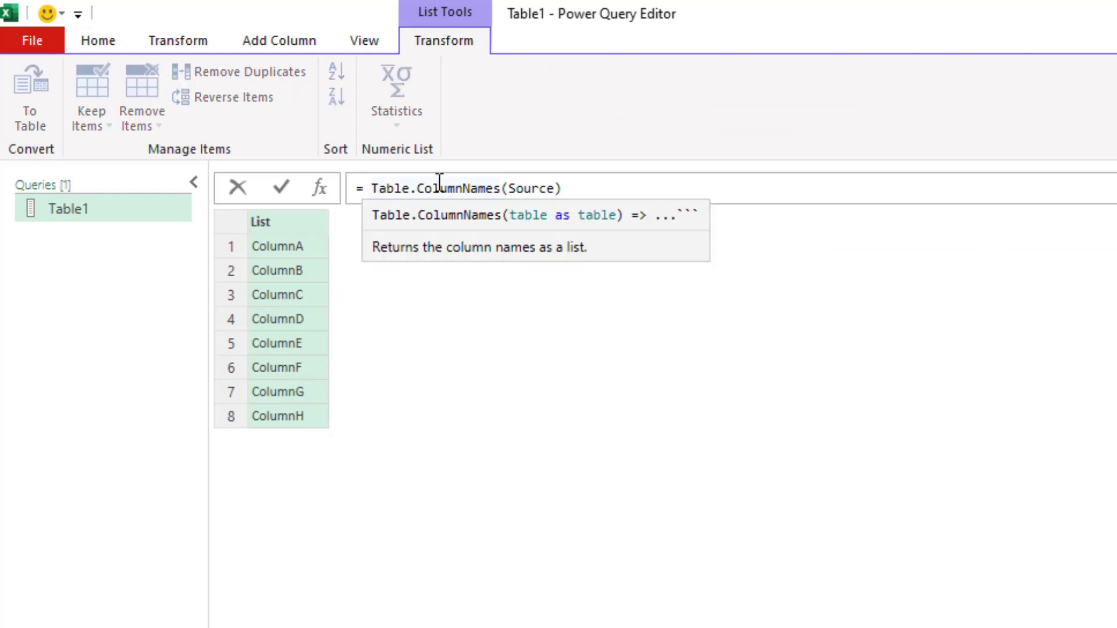
type("LSP")
key("Escape")
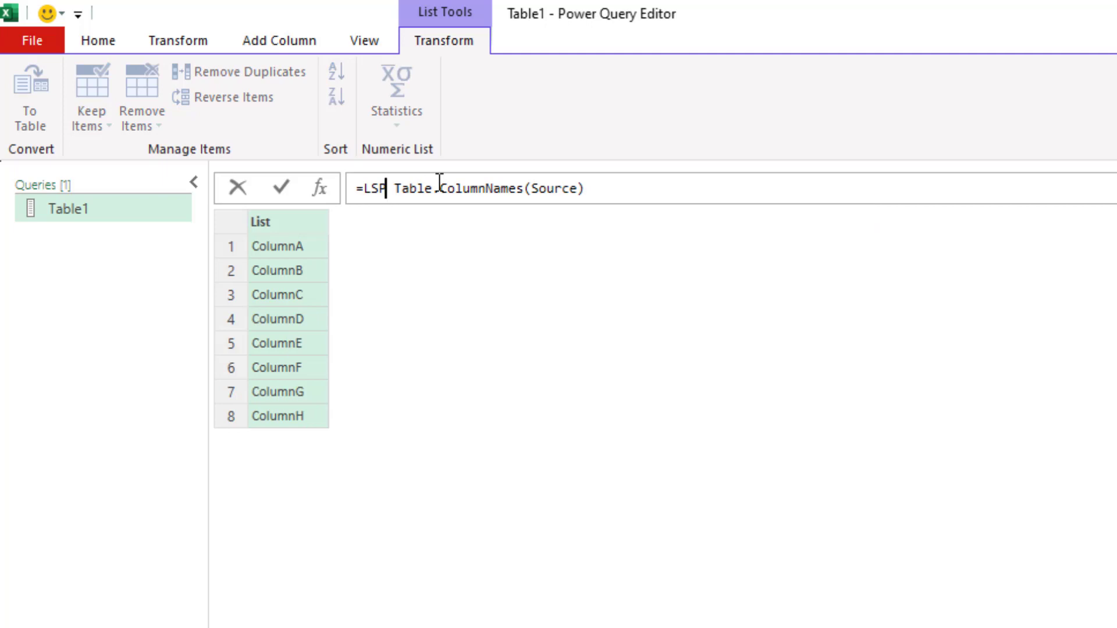
key("Tab")
type("()")
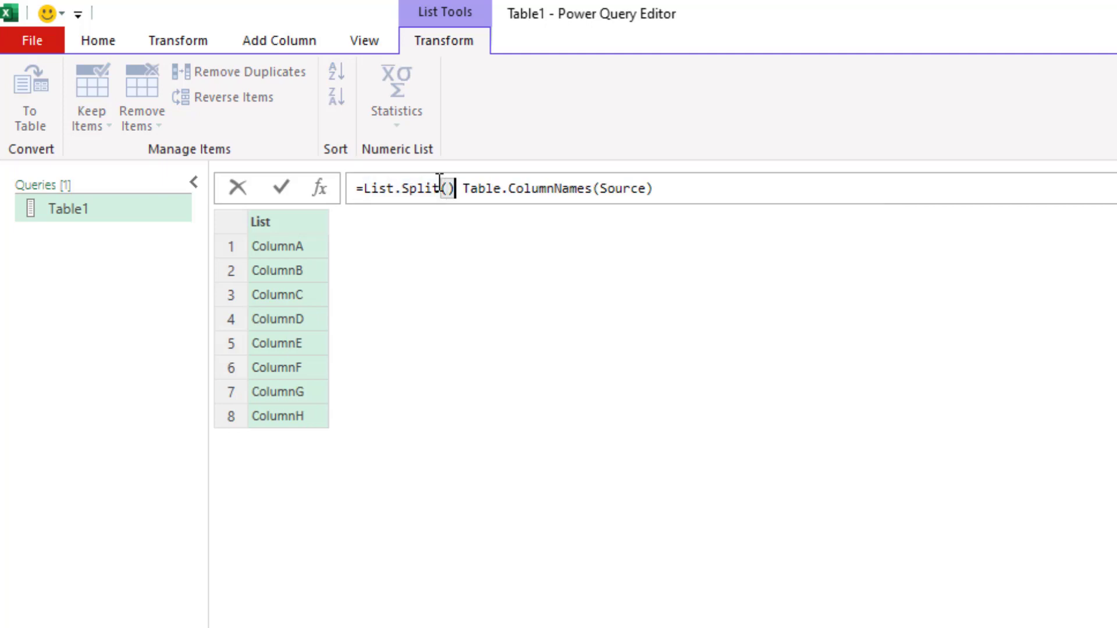
key("BackSpace")
key("Right")
key("BackSpace")
key("End")
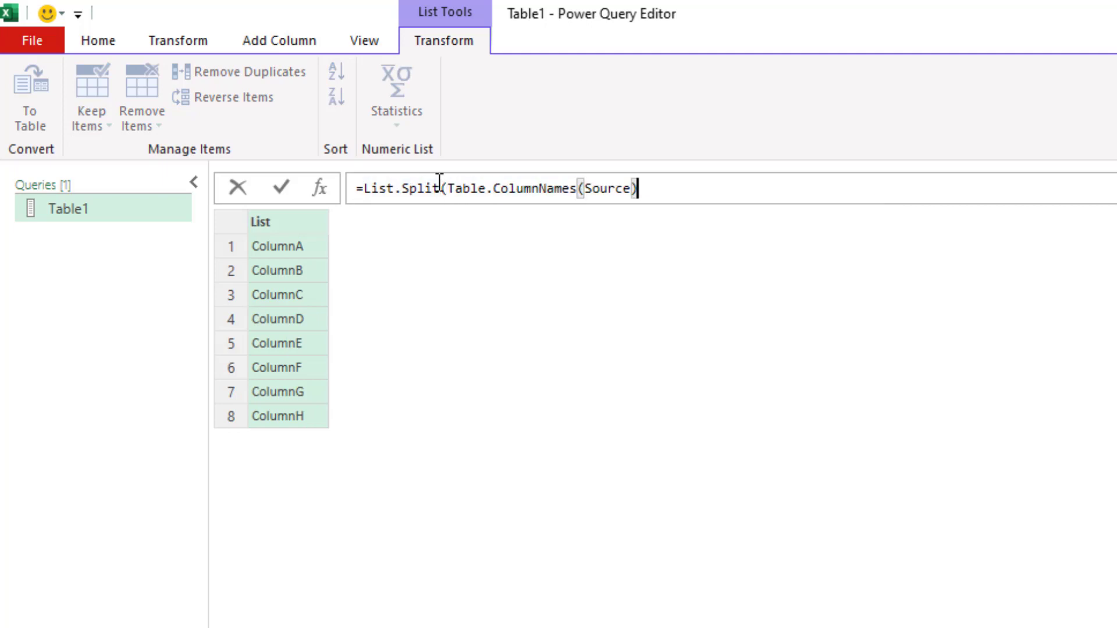
type(",2")
type(")")
key("Return")
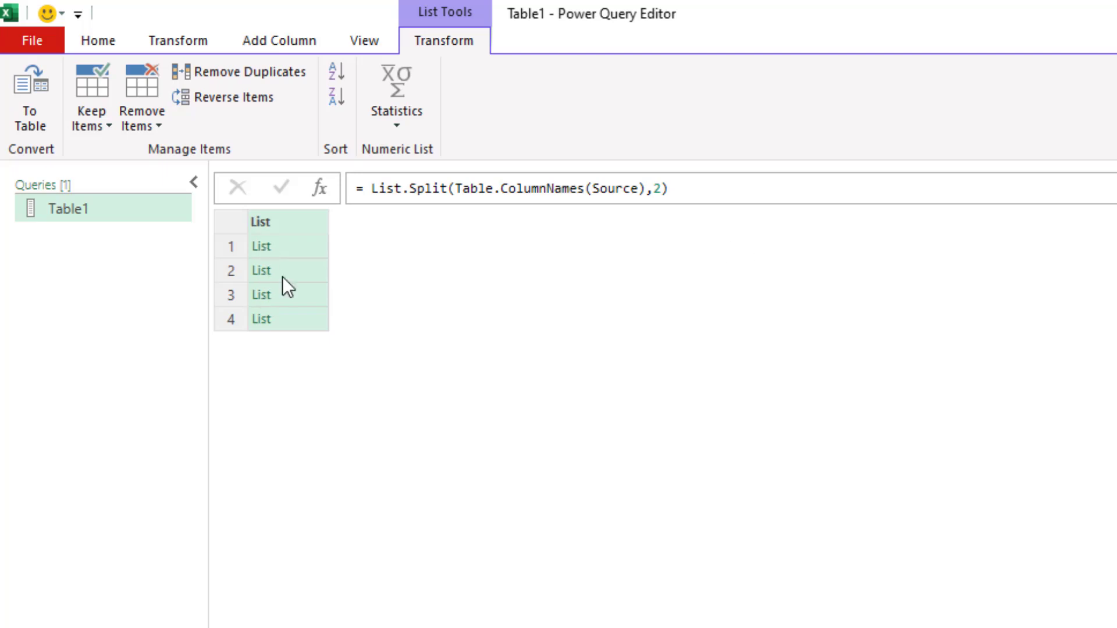
- Compare the Source step with Custom1 and preview the contents of the first two nested lists
left_click(1015, 192)
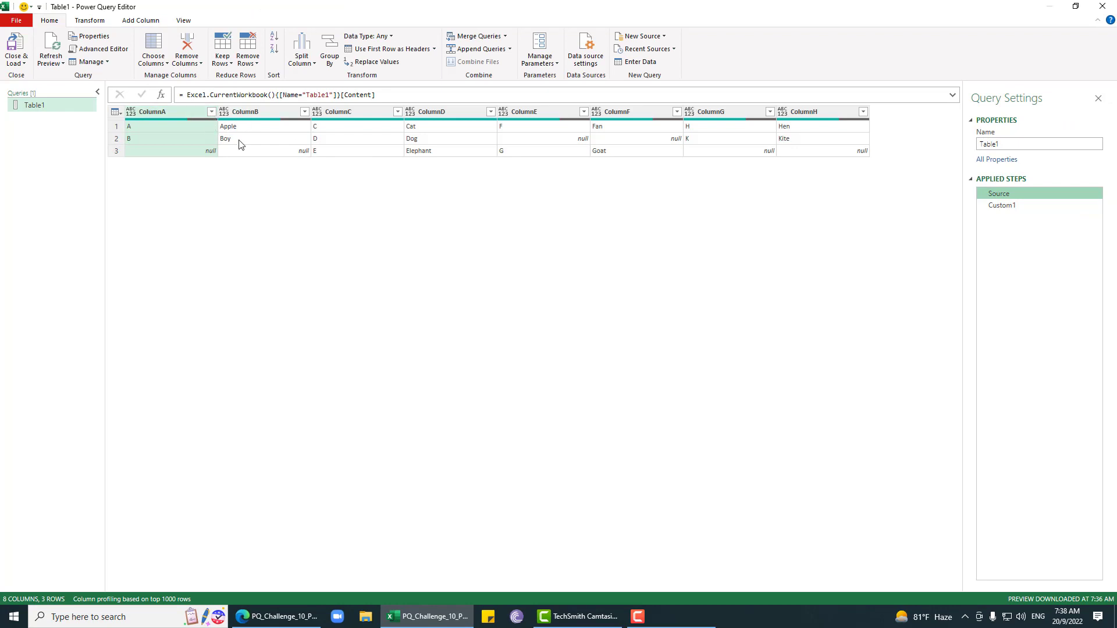
left_click(998, 206)
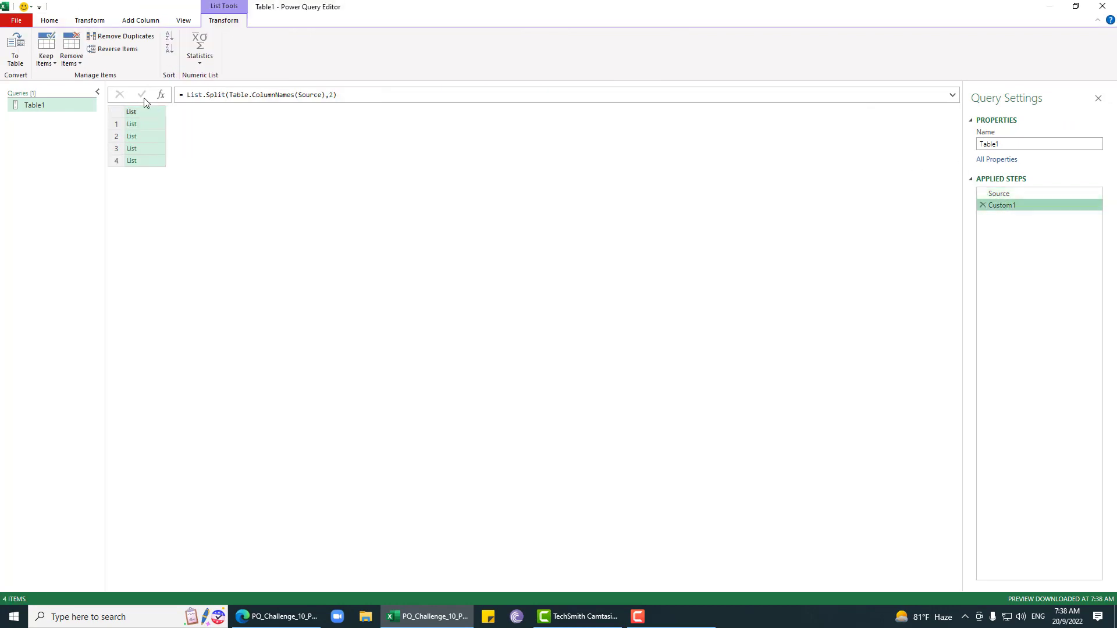
left_click(147, 126)
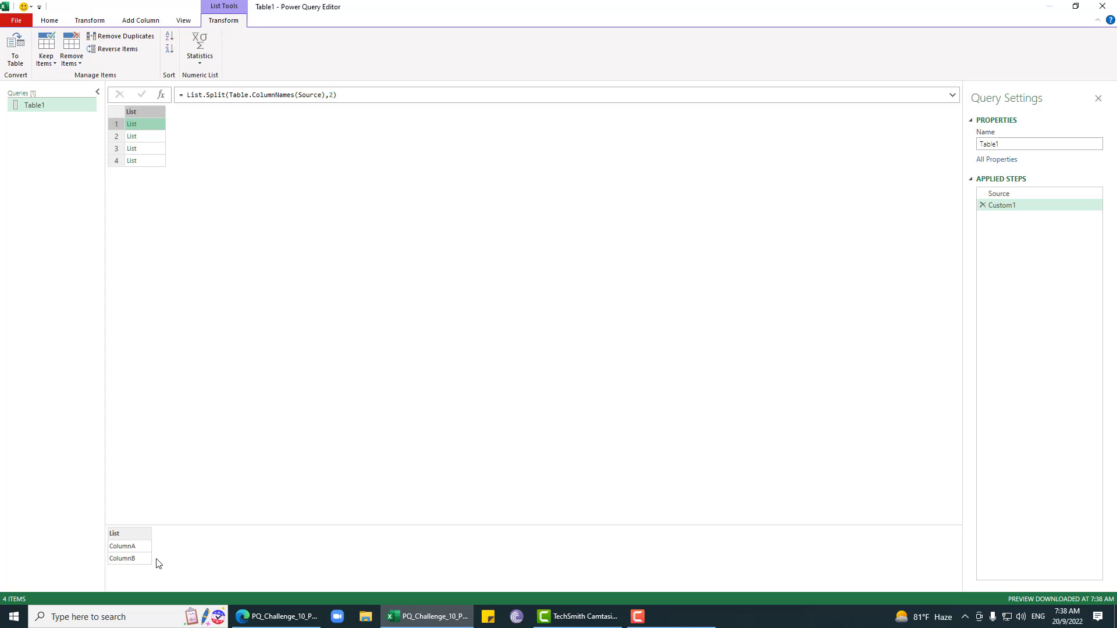
left_click(144, 137)
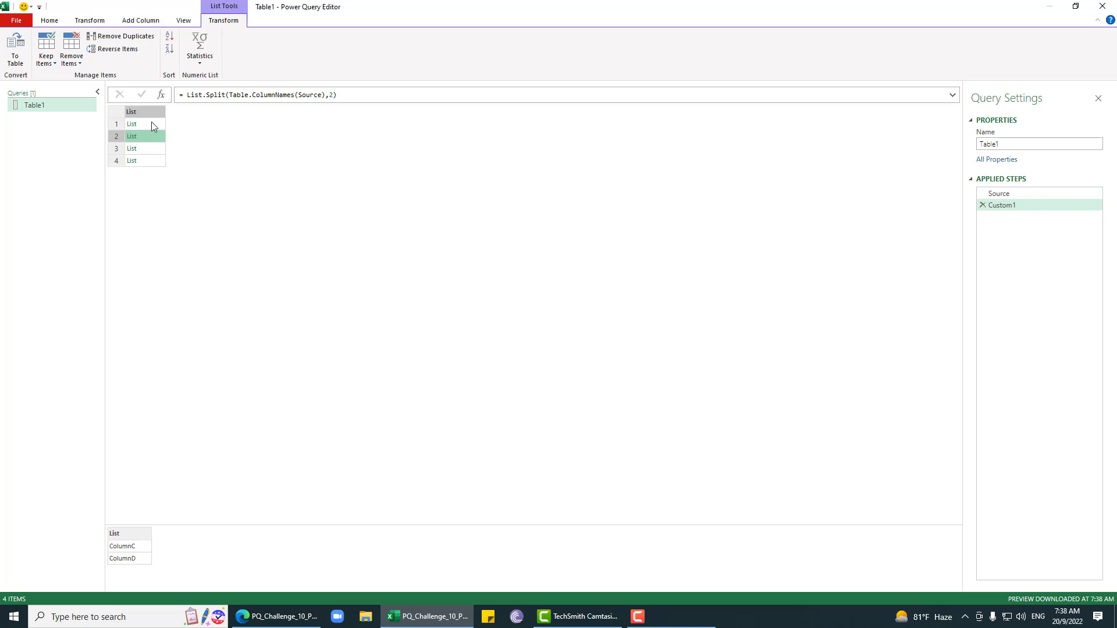
- Drill into the first nested list and add a custom step with the formula = Table.SelectColumns(Custom1, Custom2)
left_click(133, 125)
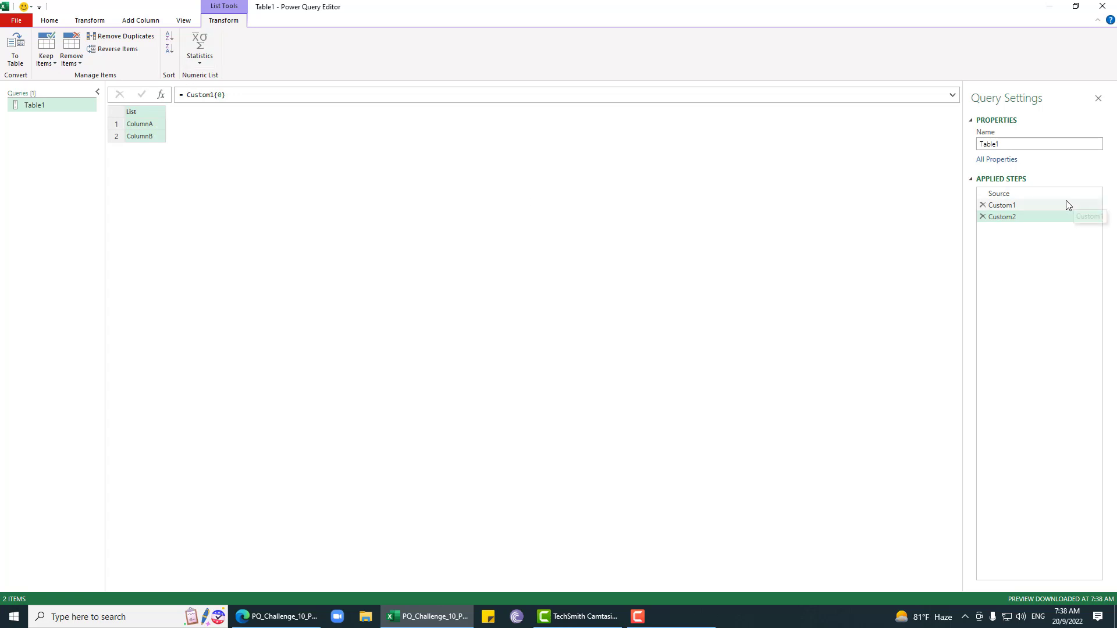
left_click(162, 95)
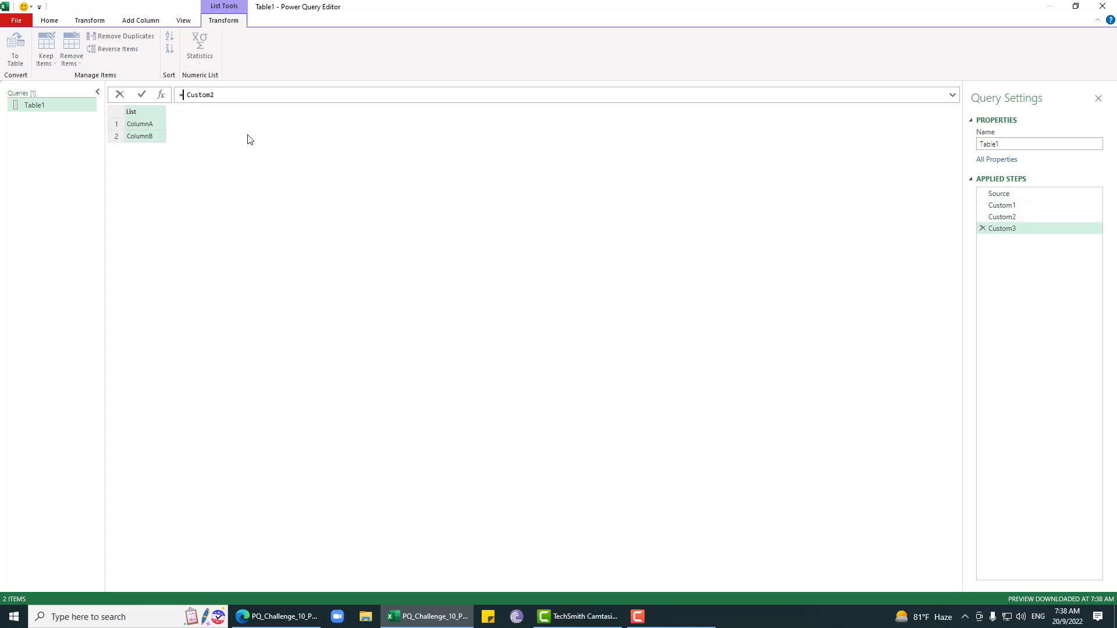
type("t.s")
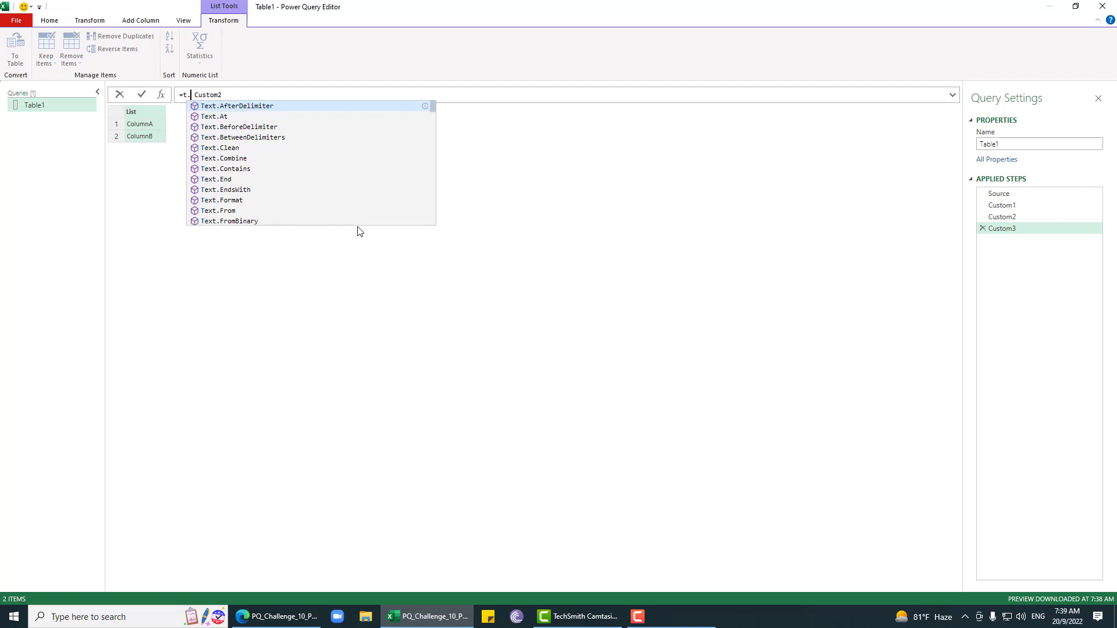
type("col")
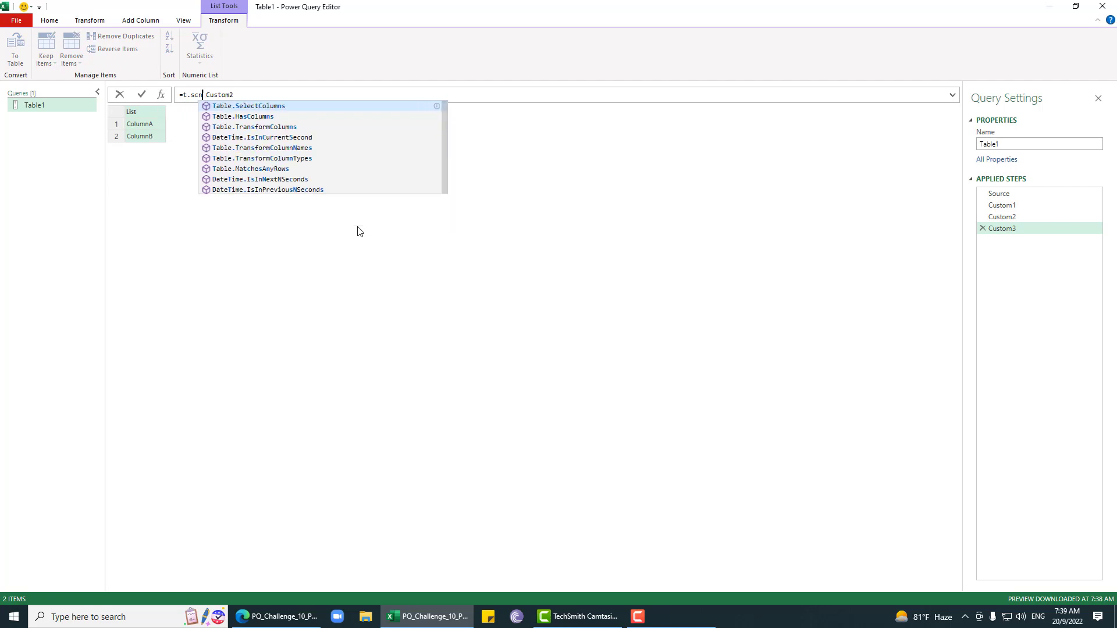
key("Tab")
type("(")
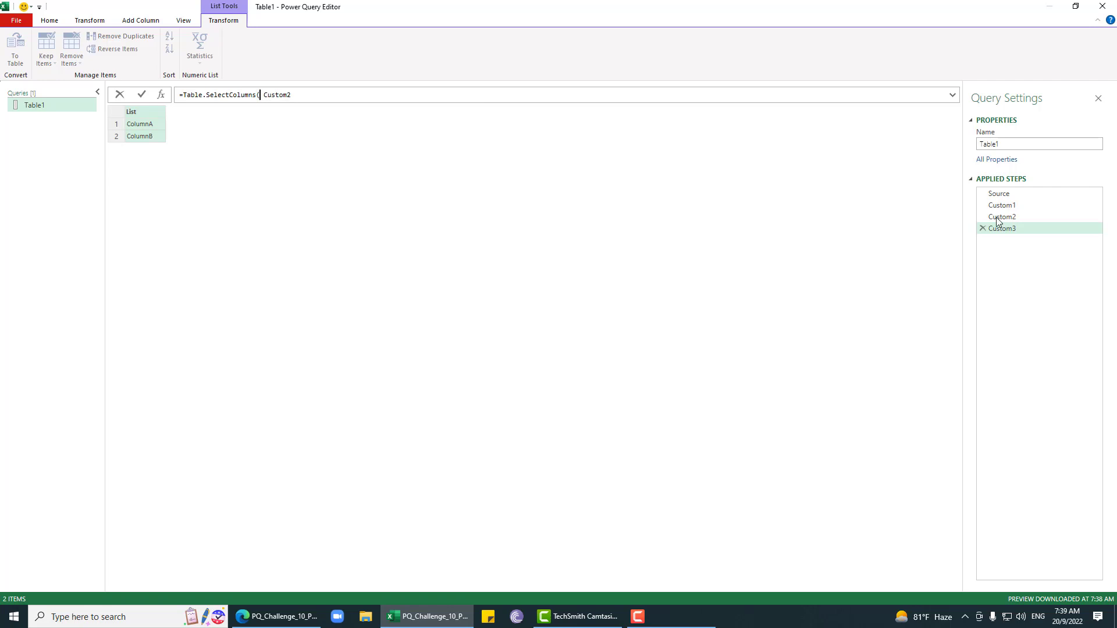
left_click(1014, 215)
left_click(1014, 215)
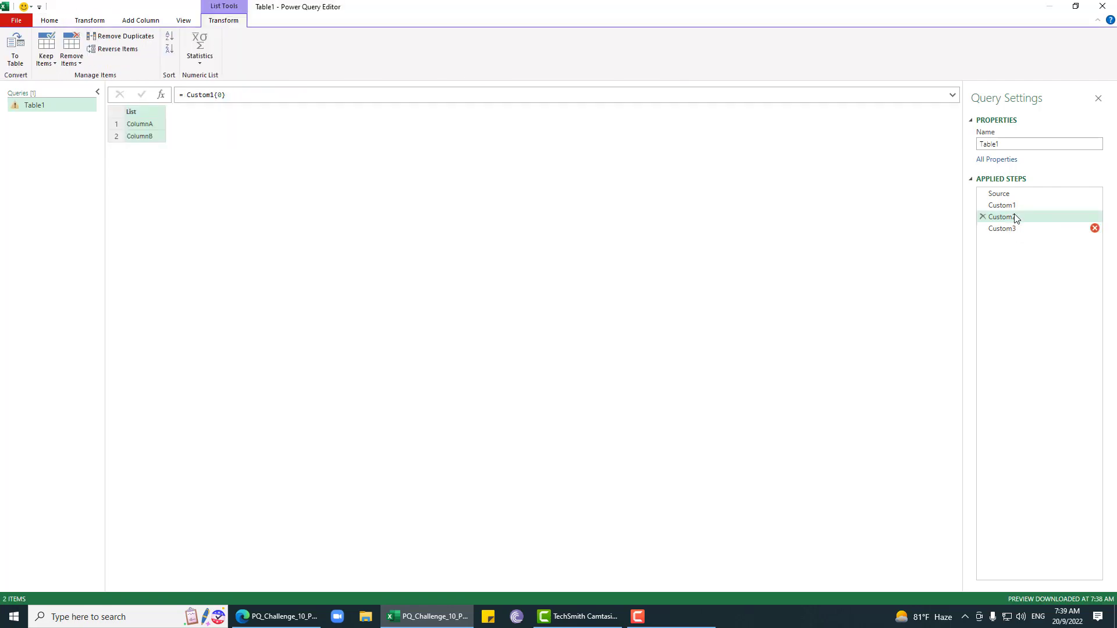
key("Down")
- Replace the first argument of the SelectColumns formula with Source, giving = Table.SelectColumns(Source, Custom2)
double_click(272, 95)
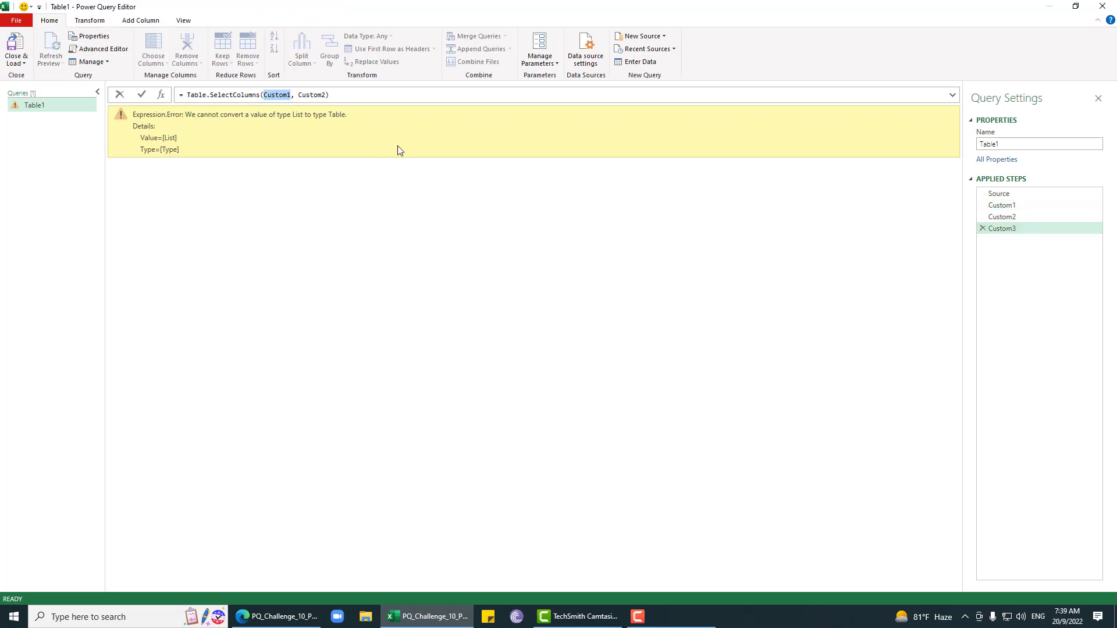
type("Sou")
key("Escape")
type("rce")
key("Return")
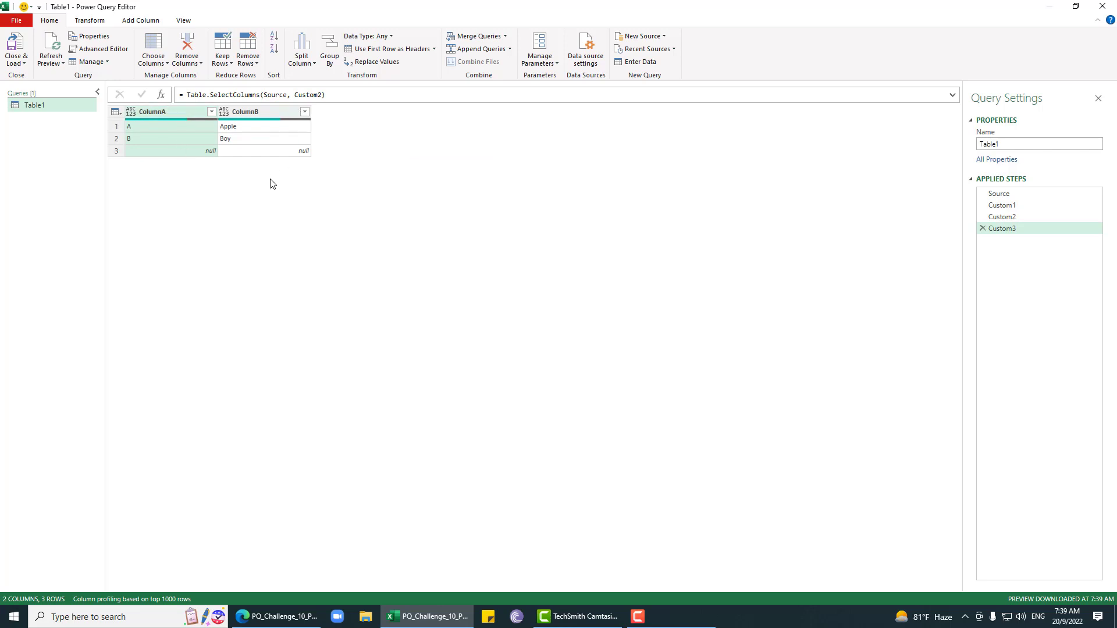
- Remove the blank rows from the two-column table and compare the result with the Custom1 step
left_click(248, 61)
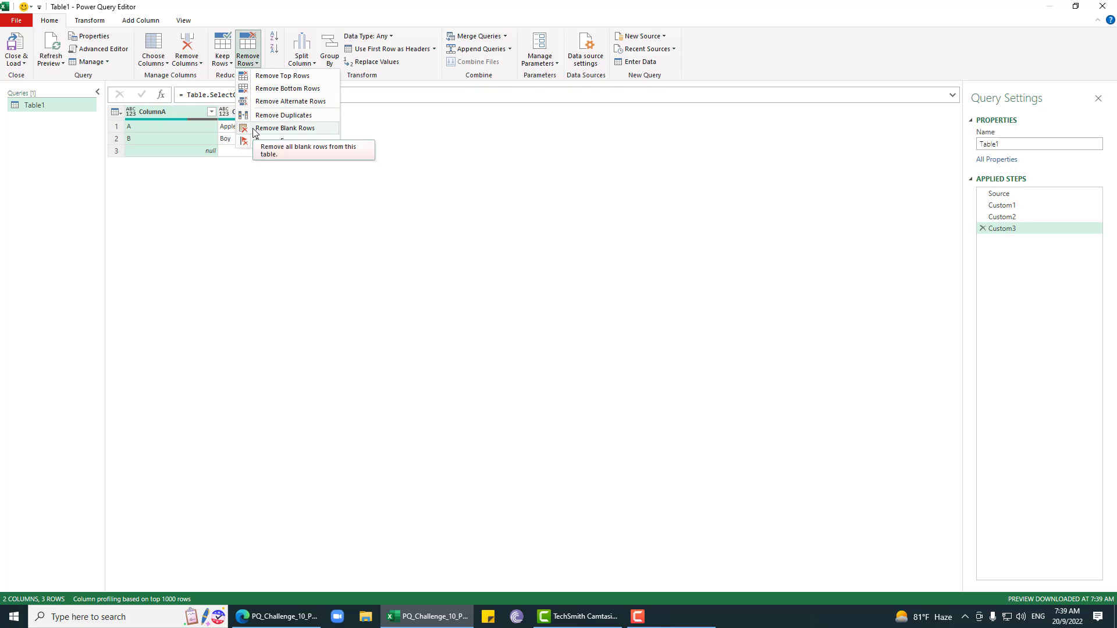
left_click(309, 129)
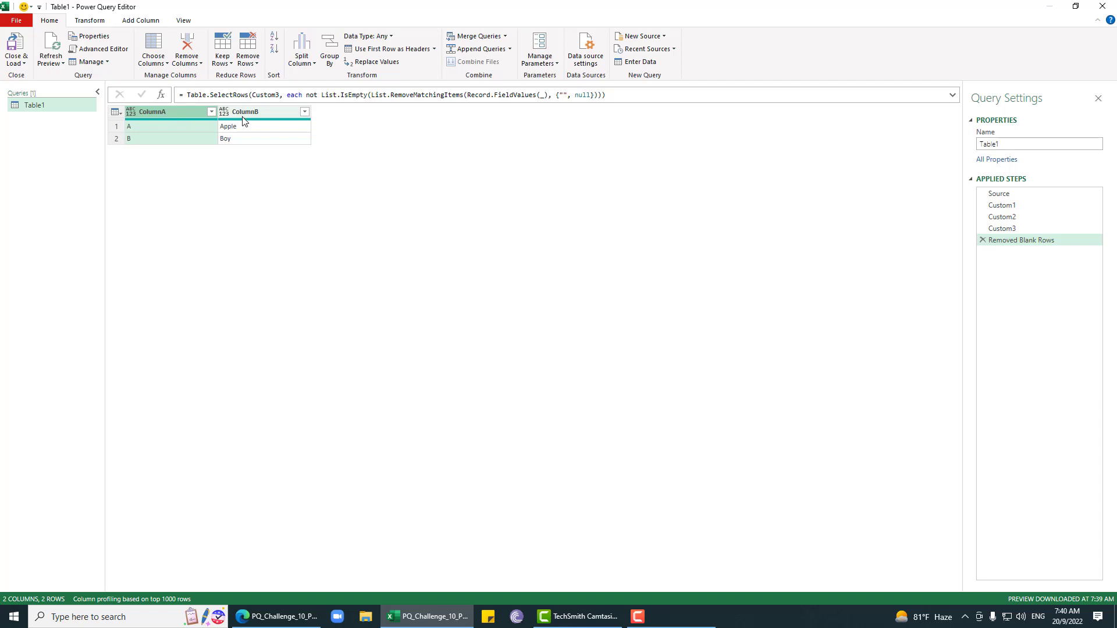
left_click(1002, 206)
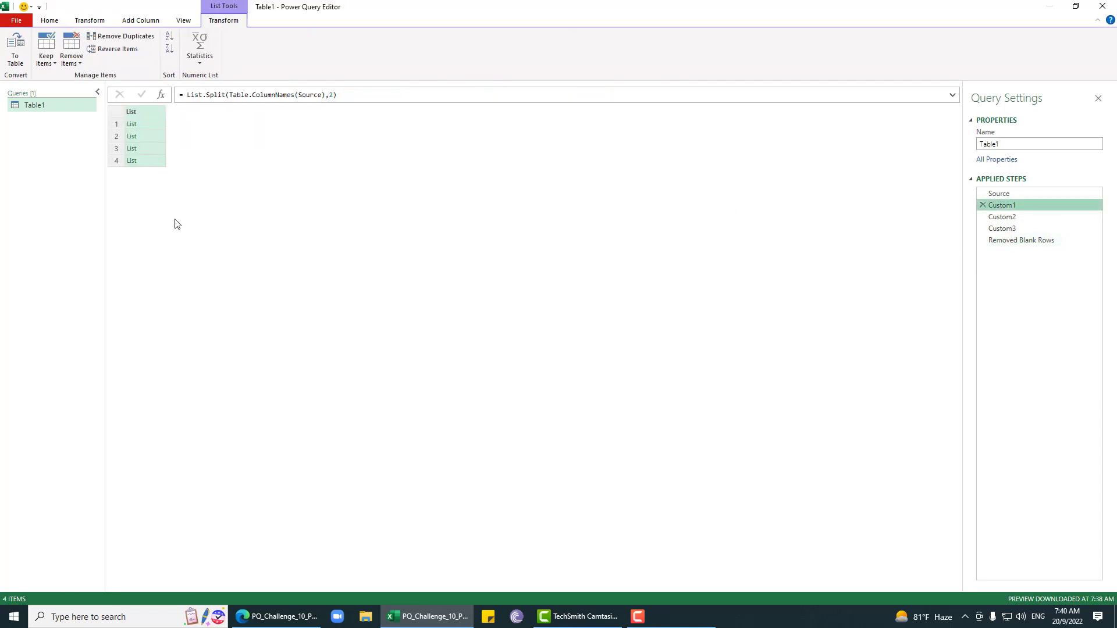
left_click(1046, 240)
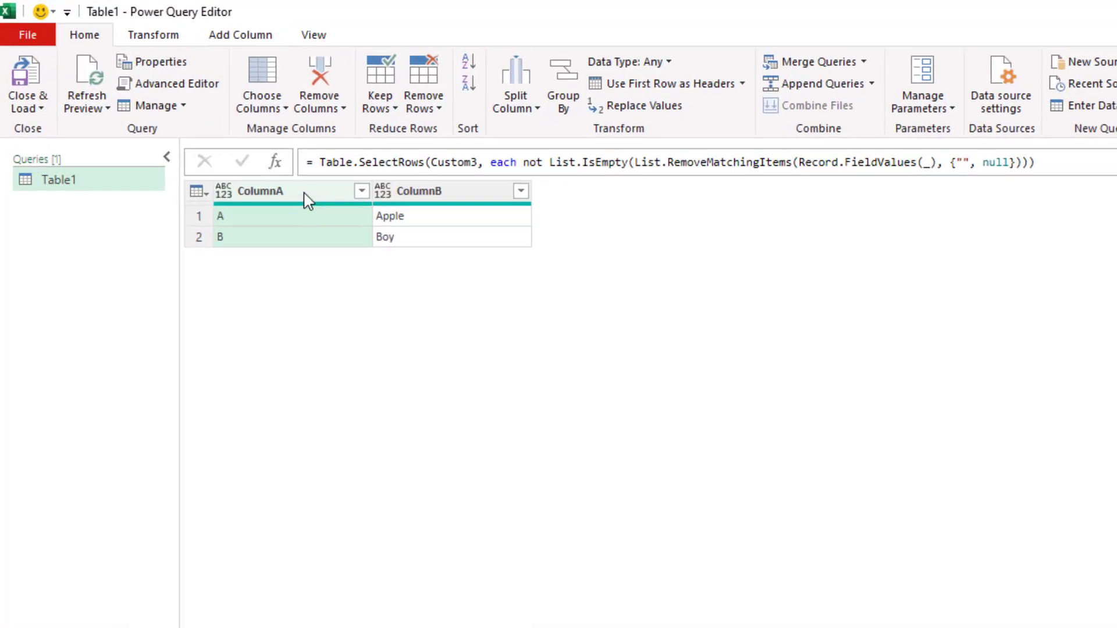
- Demote the ColumnA and ColumnB headers into the first row of the table
left_click(136, 36)
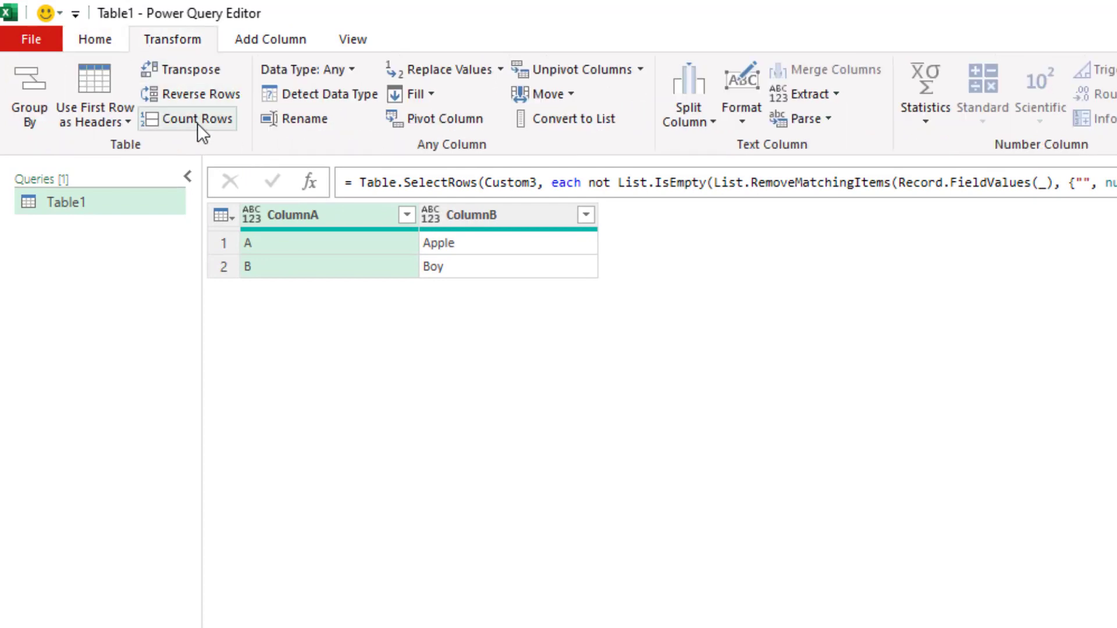
left_click(128, 122)
left_click(154, 170)
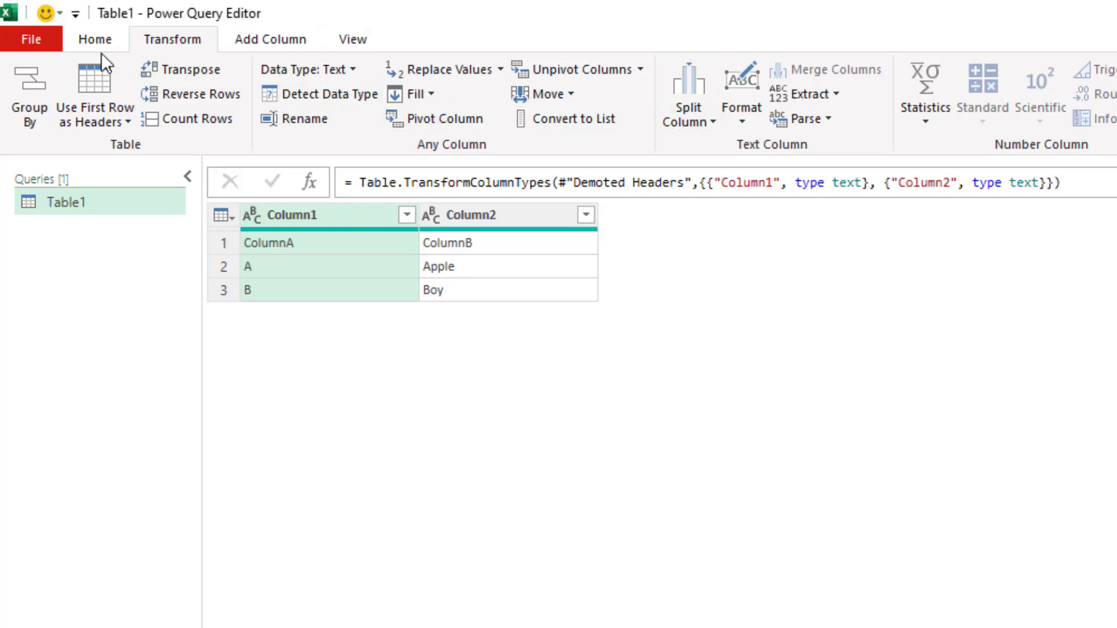
- Remove the top 1 row from the table and delete the Changed Type step
left_click(95, 39)
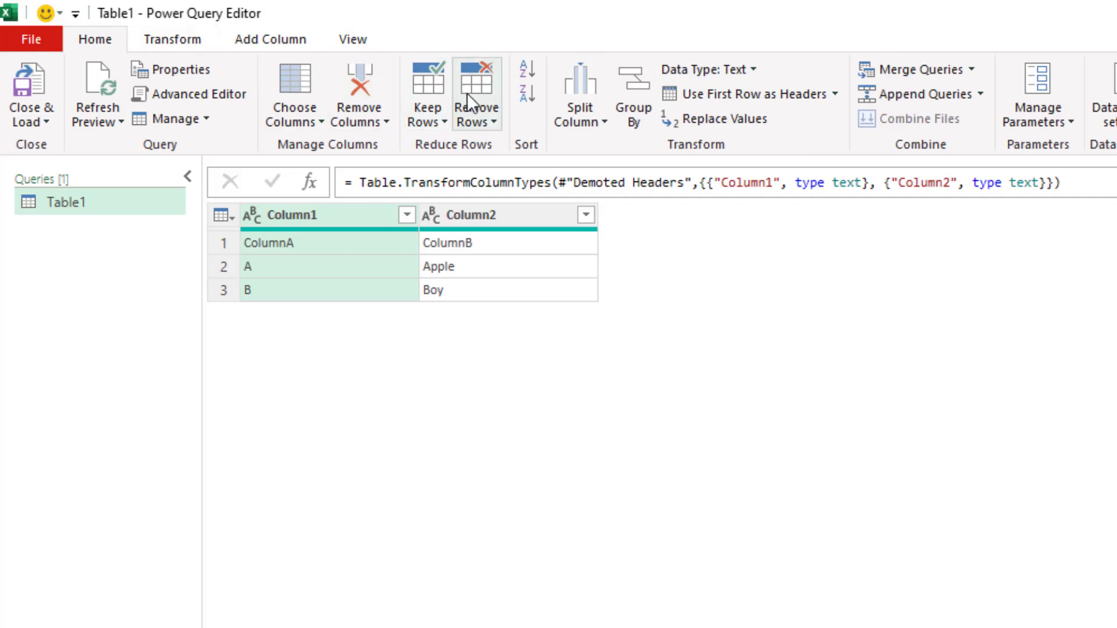
left_click(478, 108)
left_click(571, 151)
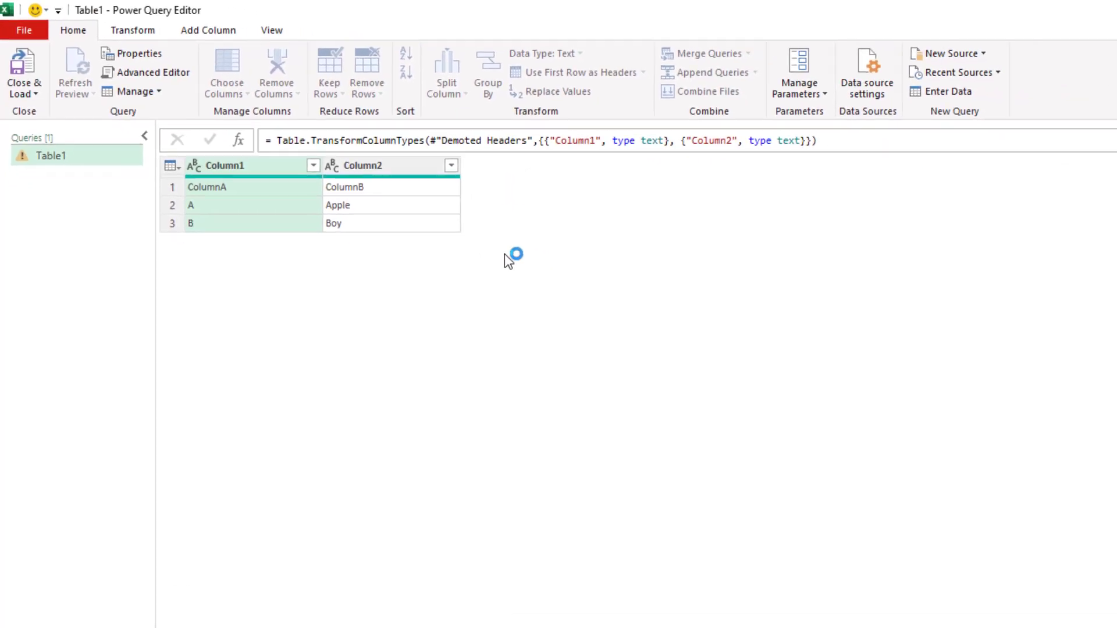
type("1")
key("Return")
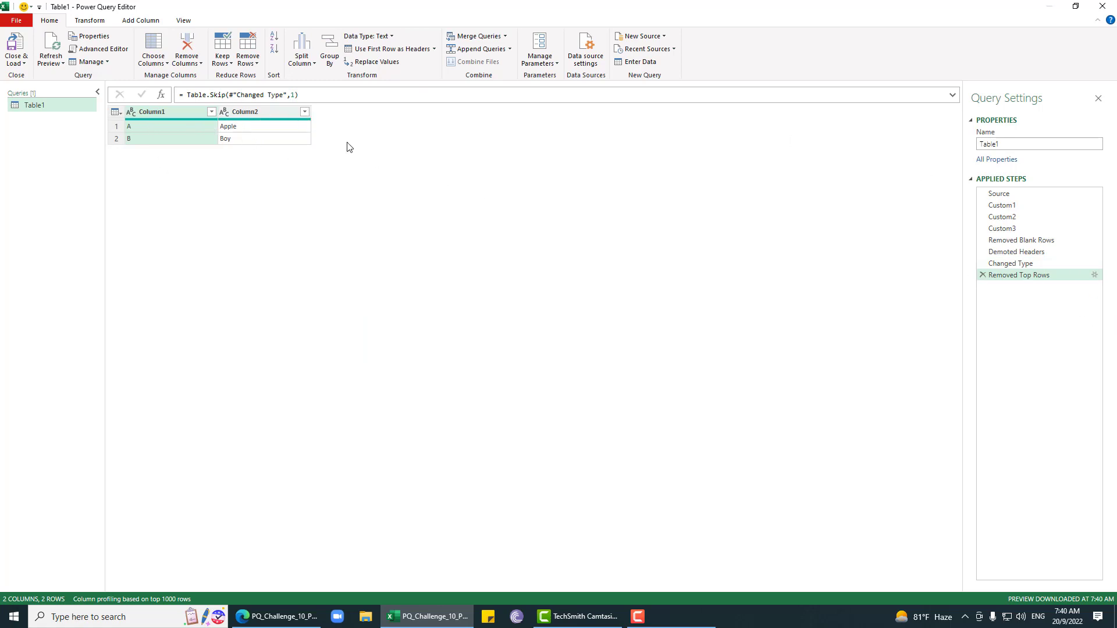
left_click(983, 275)
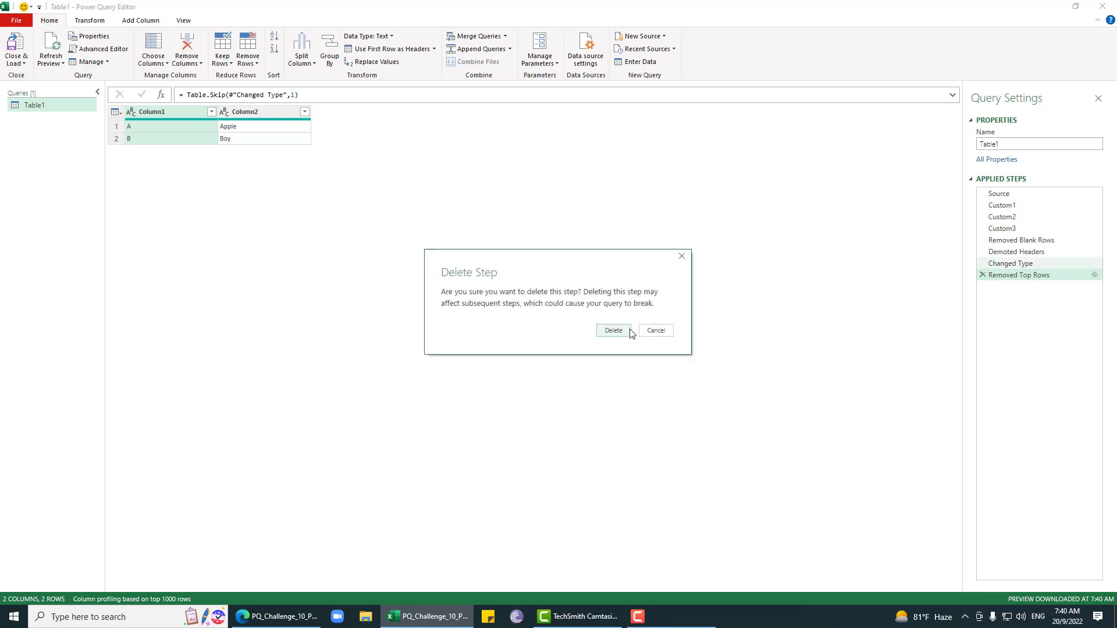
left_click(623, 333)
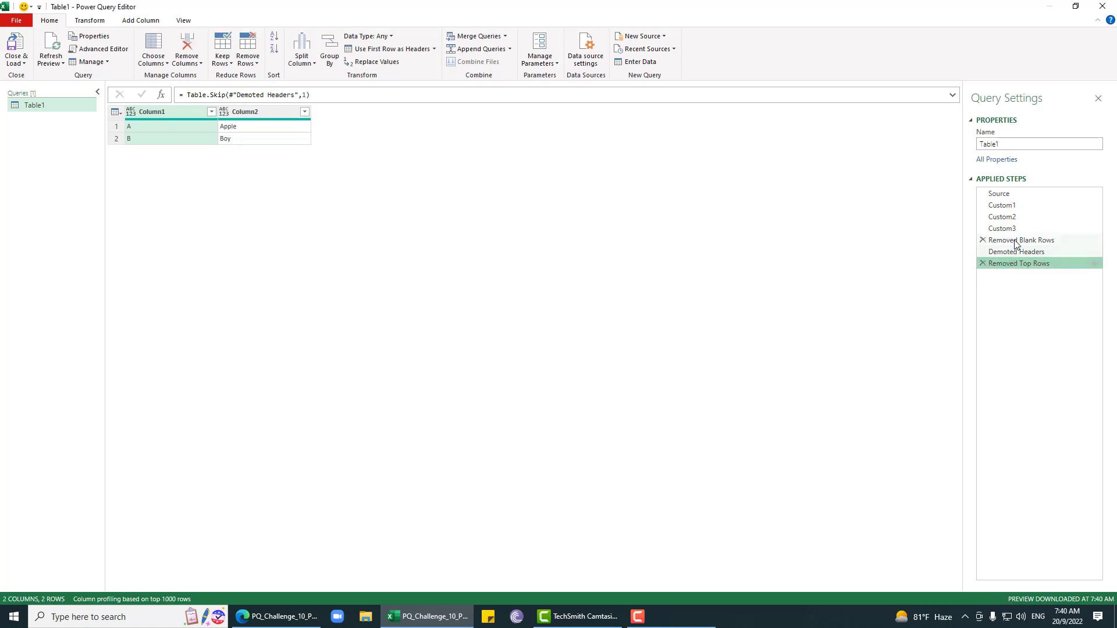
- Duplicate the Table1 query and review the Source, Custom1 and Custom2 steps of the copy
right_click(83, 108)
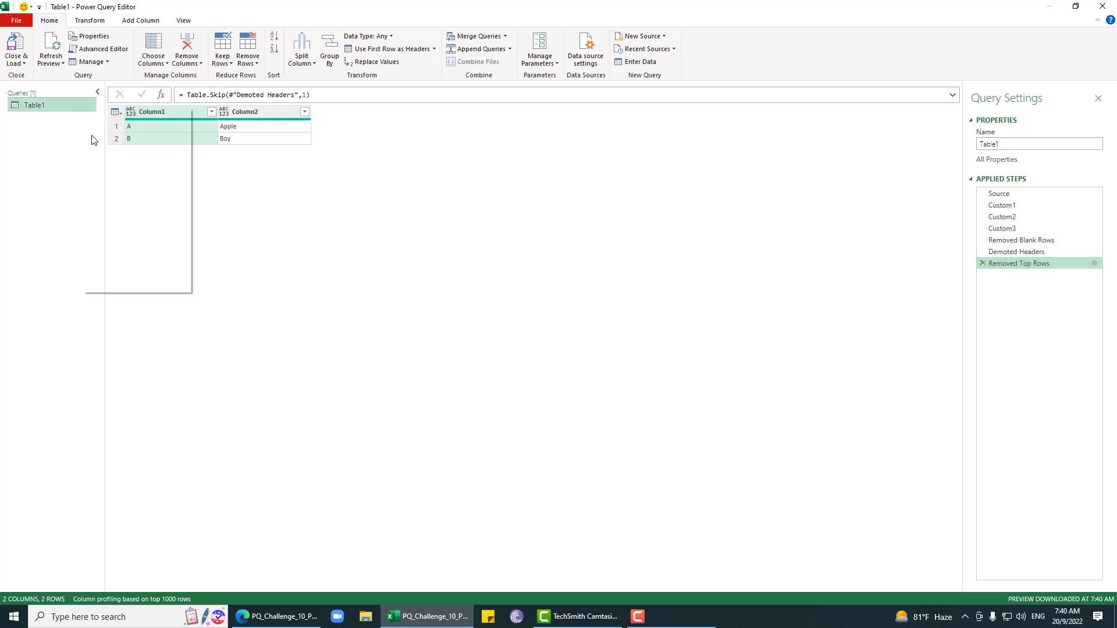
left_click(111, 174)
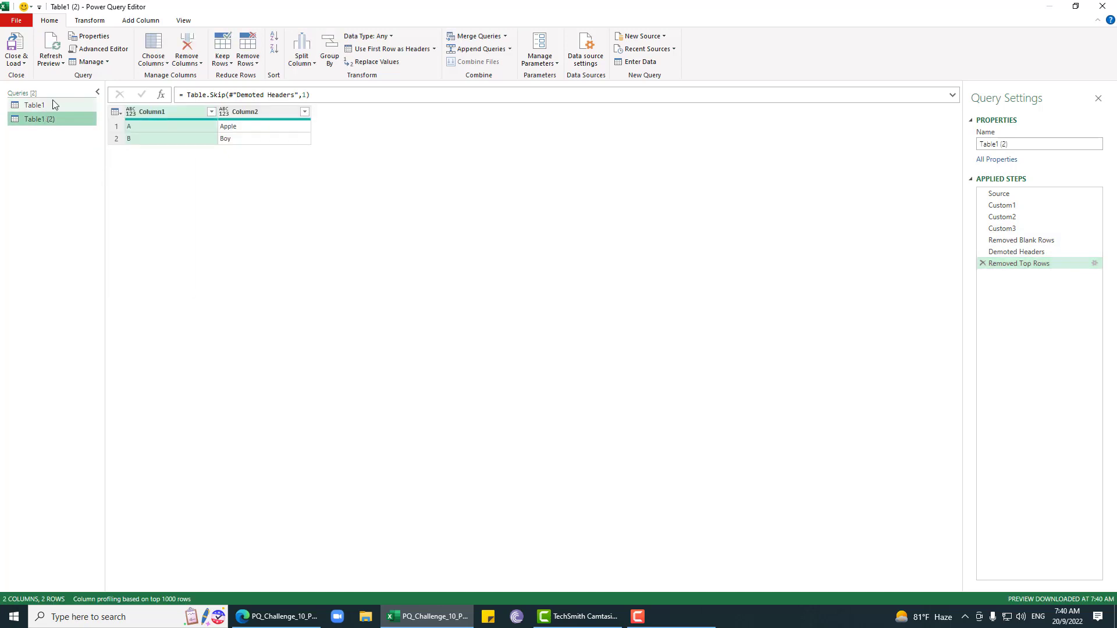
left_click(1014, 196)
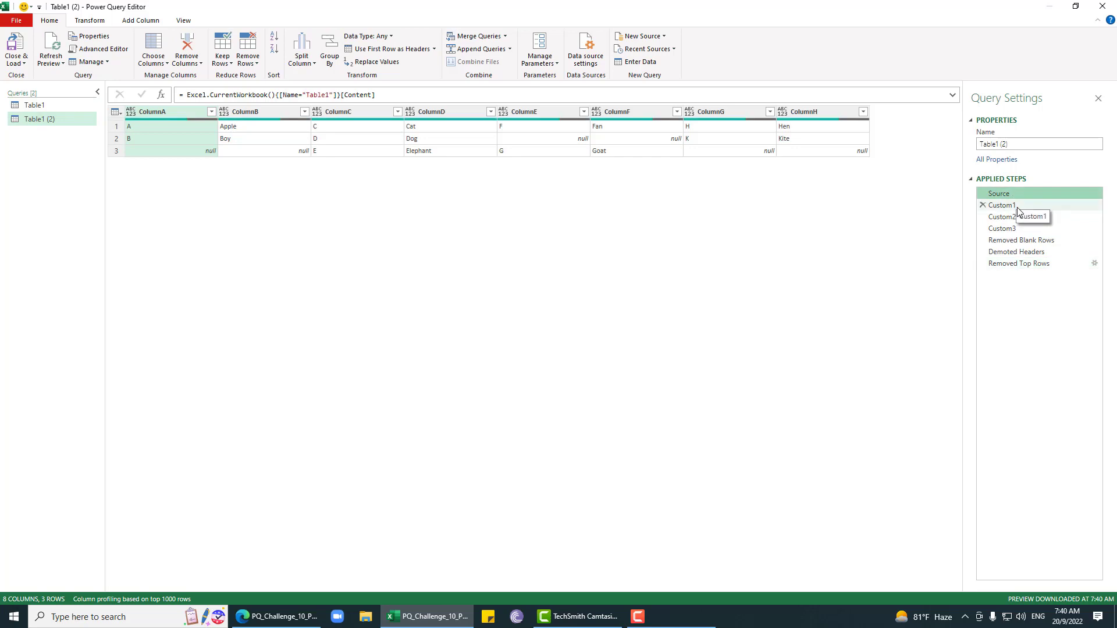
left_click(1017, 207)
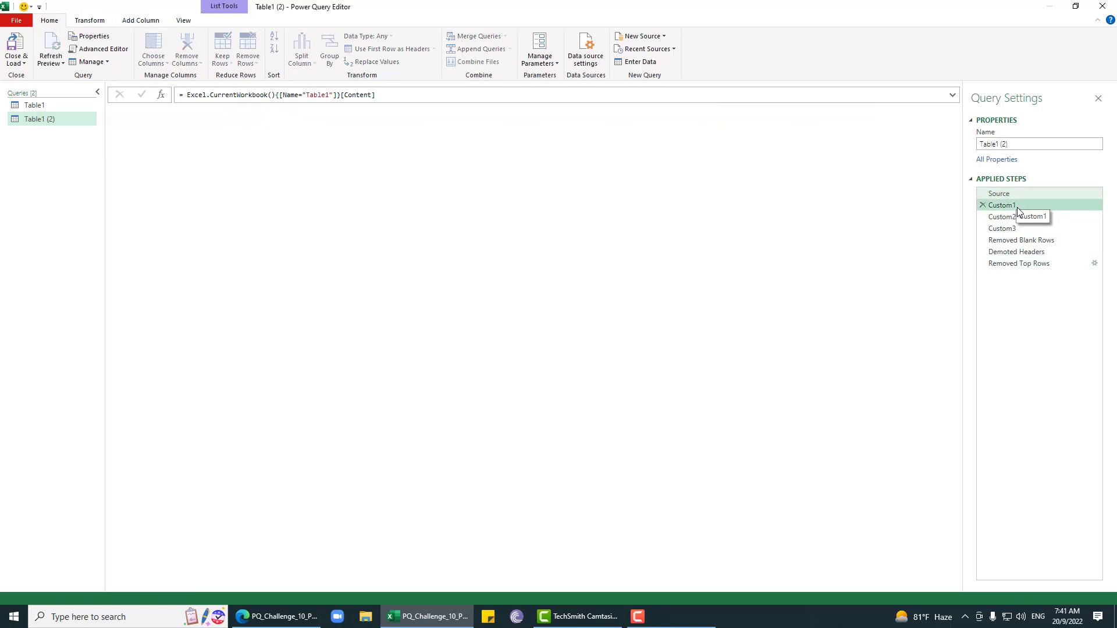
left_click(1014, 219)
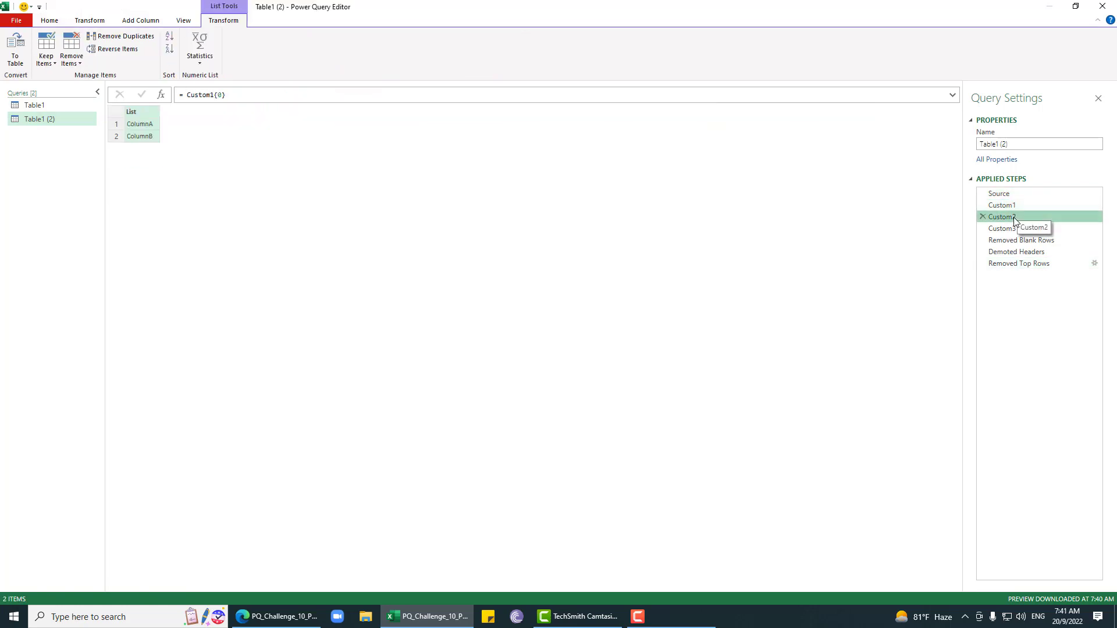
left_click(1012, 204)
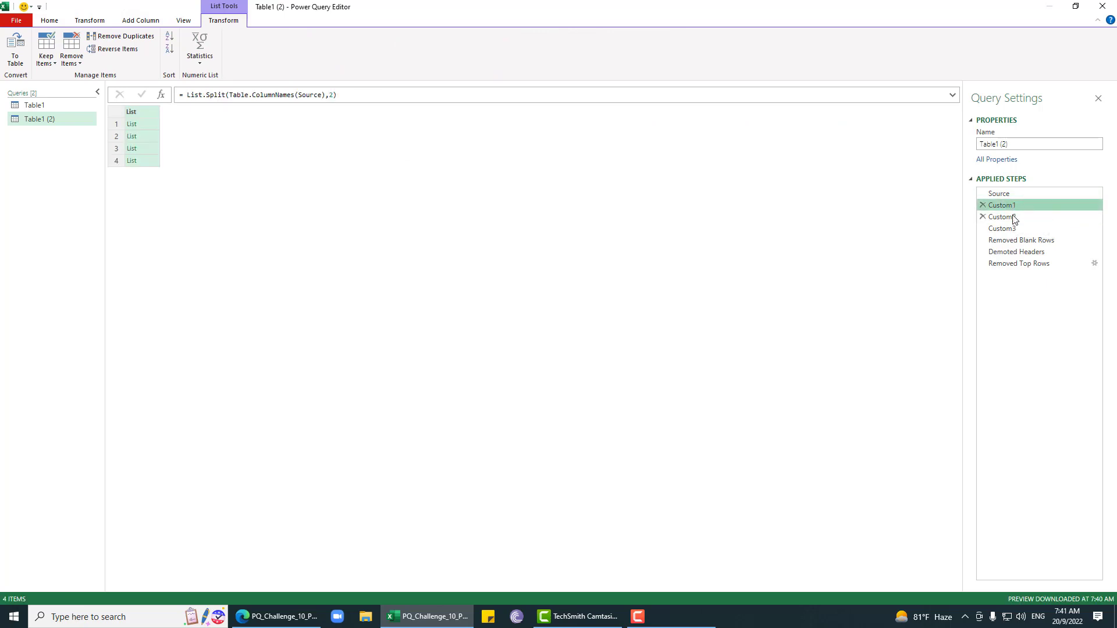
- Rename the Custom2 step of the duplicated query as ColumnsToSelect
left_click(1003, 218)
right_click(1002, 220)
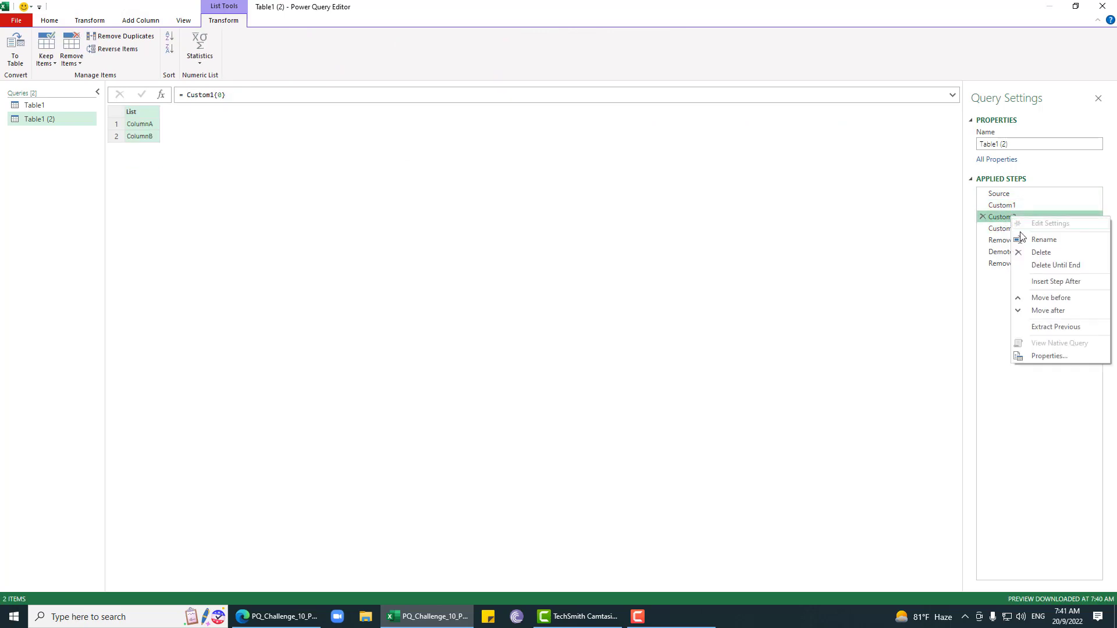
left_click(1026, 238)
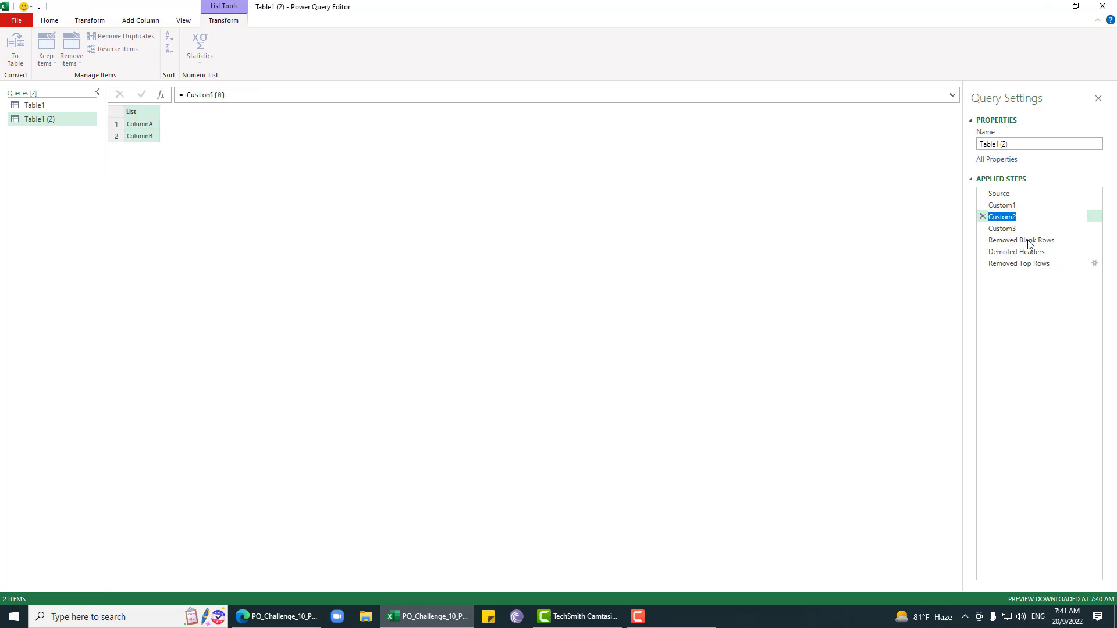
type("ColumnsToSelec")
key("Return")
- Rename the Custom3 step of the duplicated query as SelectedColumns
left_click(1024, 228)
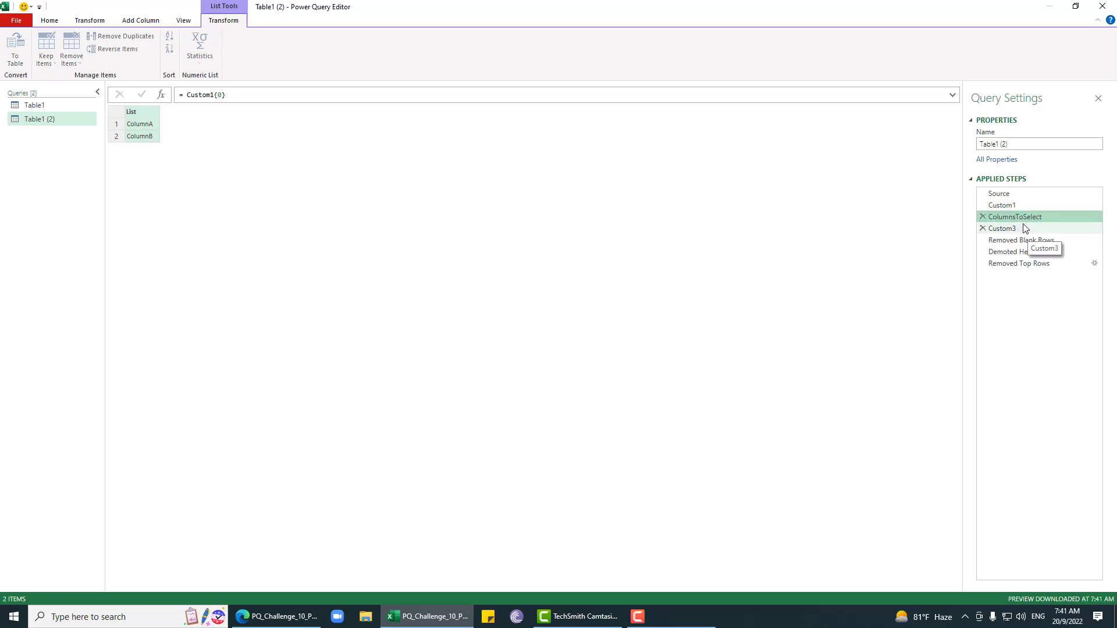
right_click(1017, 227)
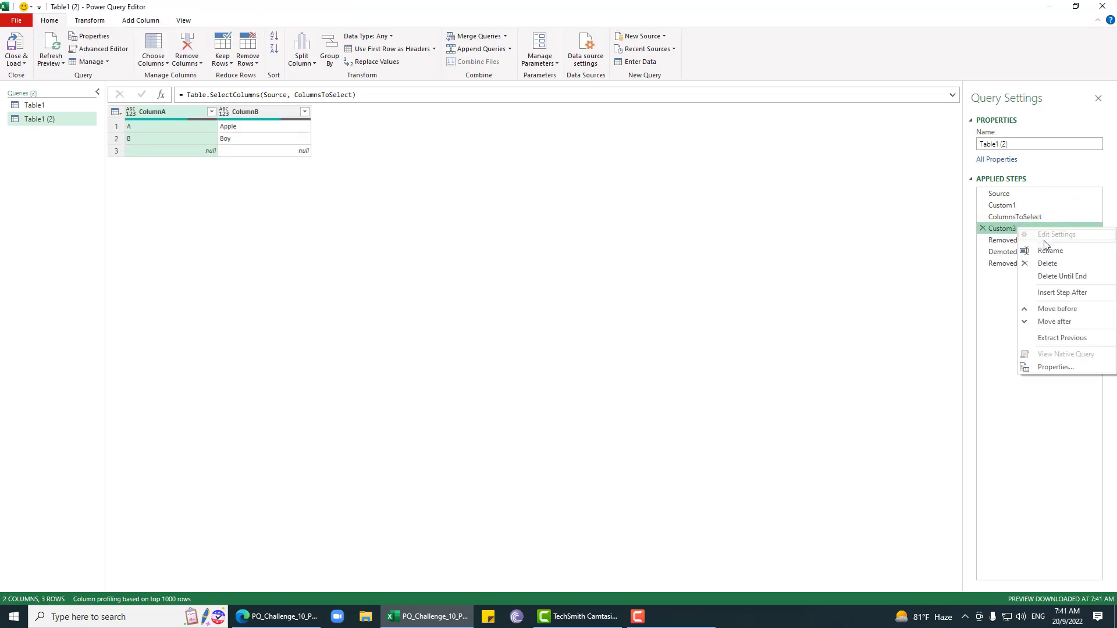
left_click(1048, 250)
type("SelectedColumns")
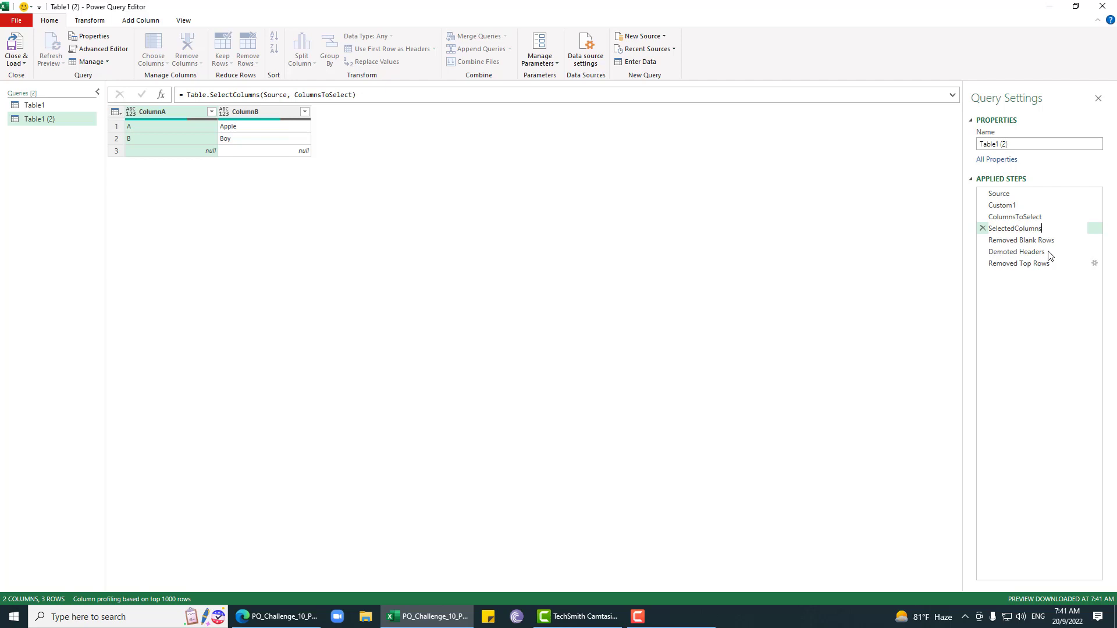
key("Return")
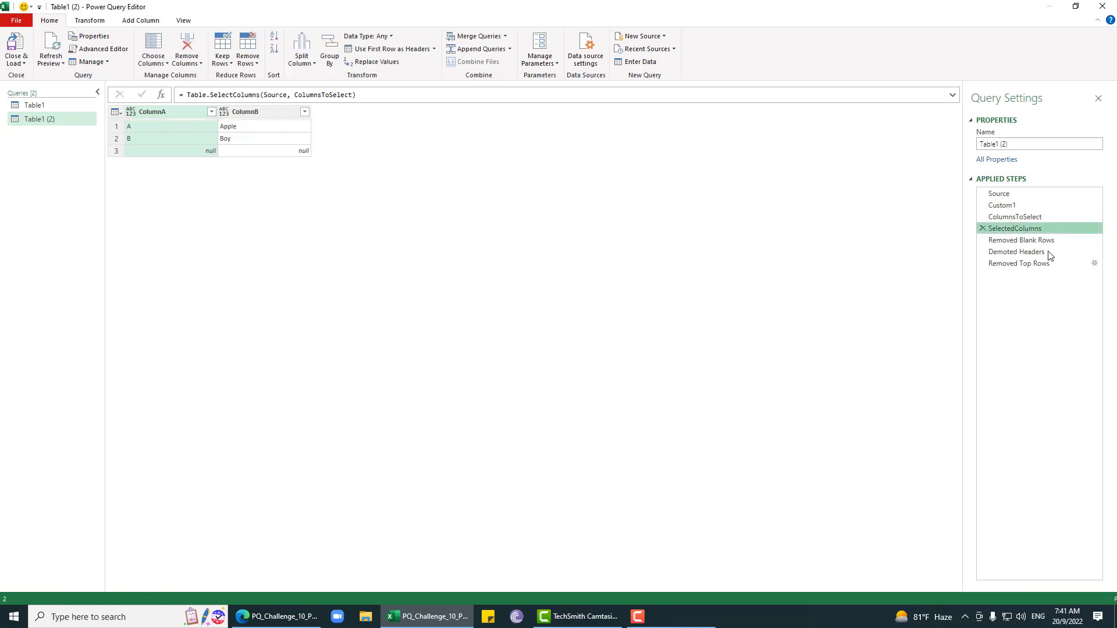
- Review the Removed Blank Rows, Demoted Headers and Removed Top Rows steps, and open the query's code in the Advanced Editor
left_click(1041, 242)
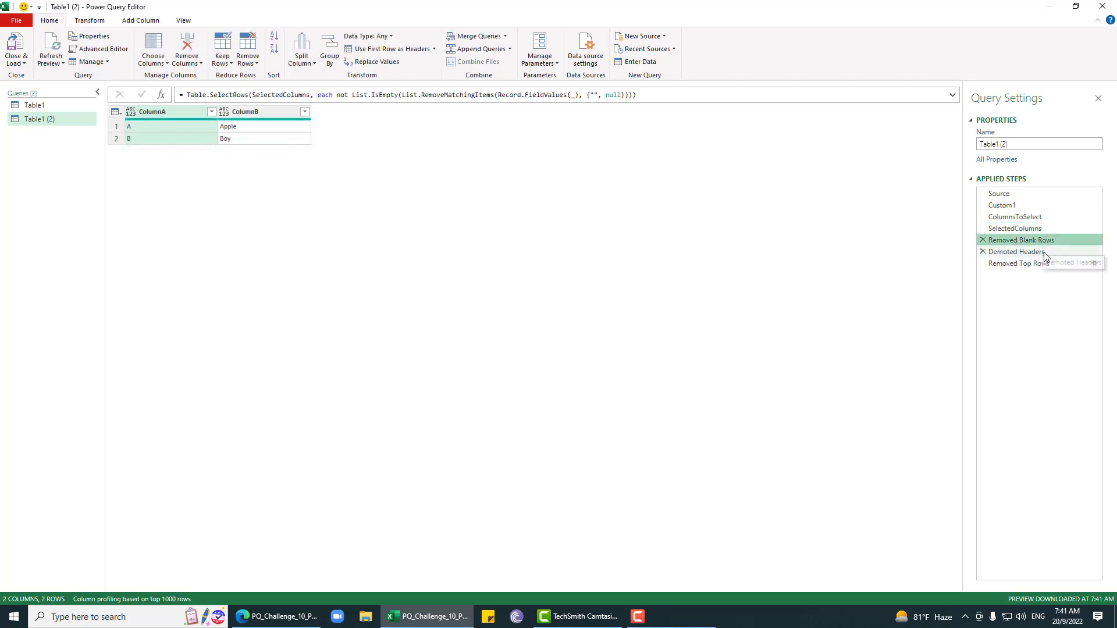
left_click(1039, 252)
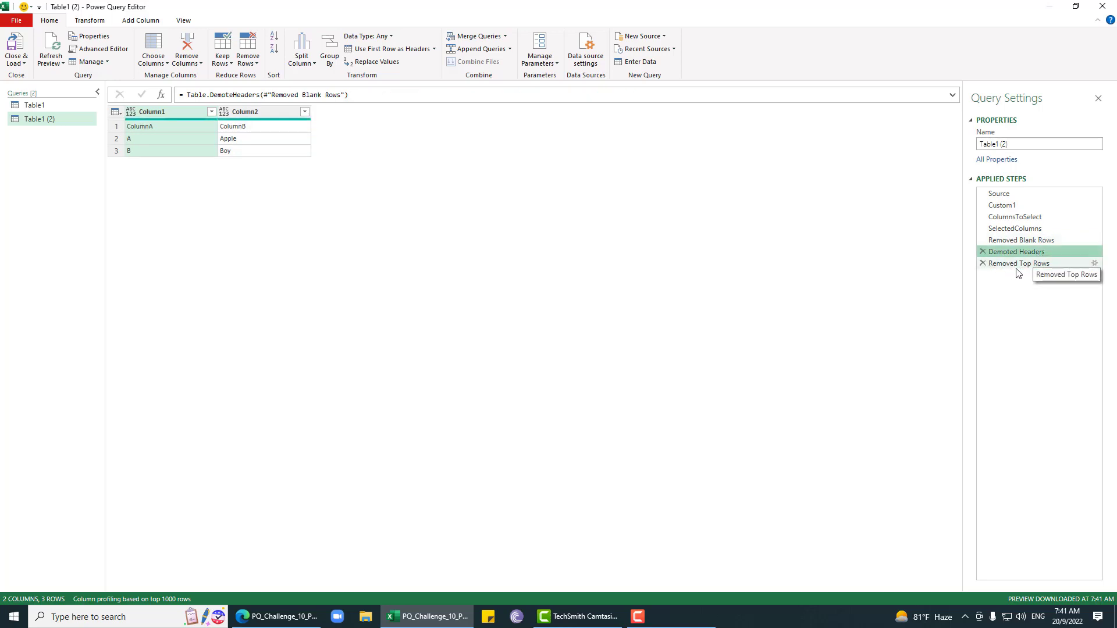
left_click(1017, 264)
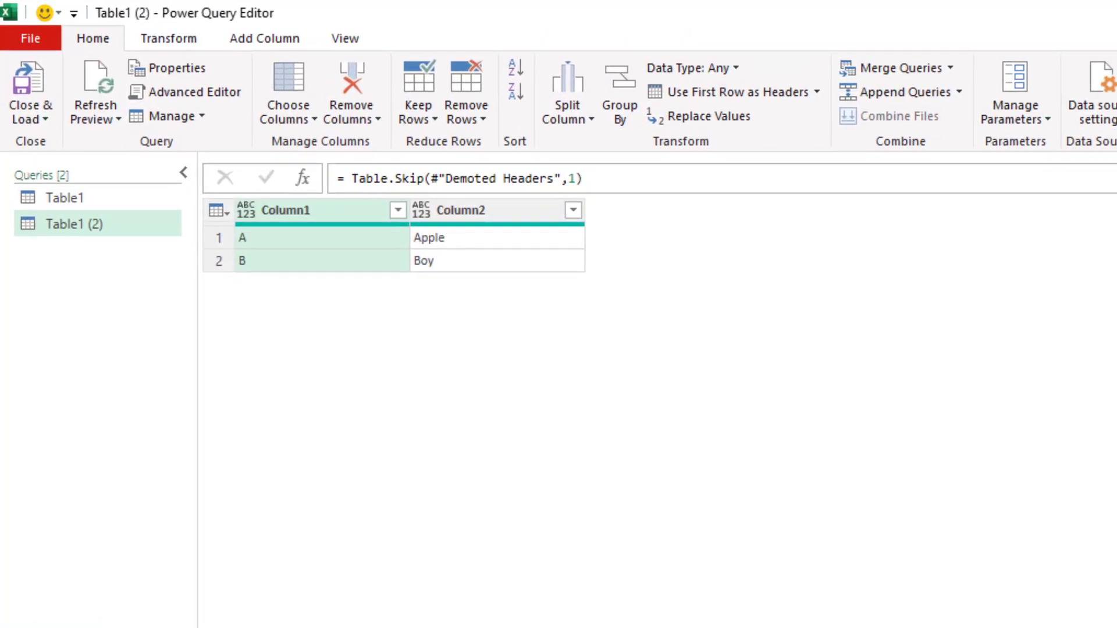
left_click(161, 99)
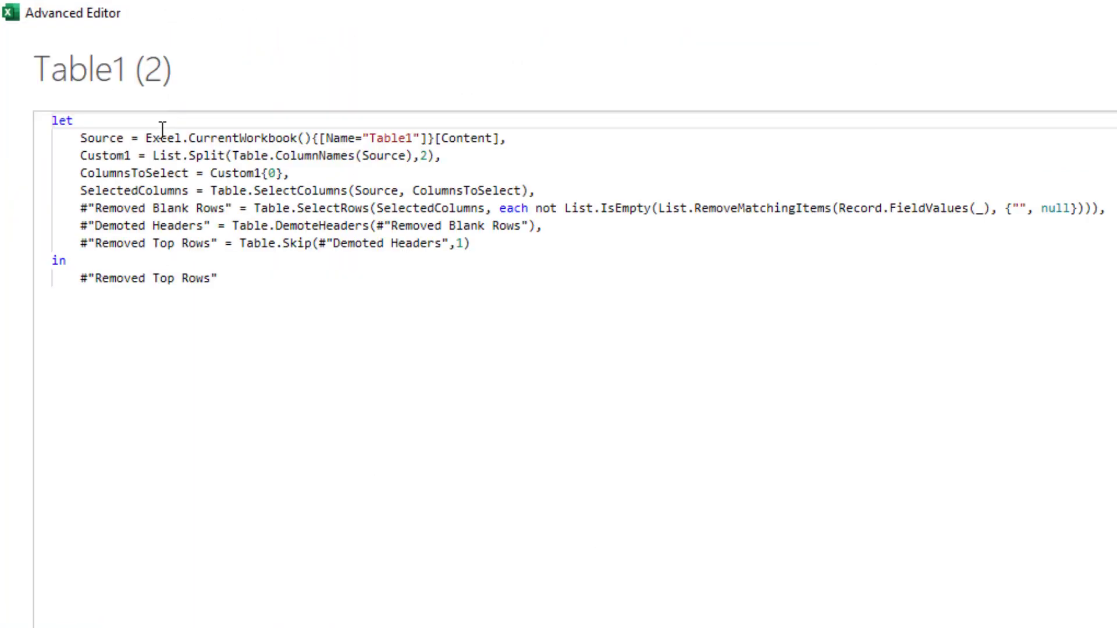
- Delete the Custom1 line with the List.Split expression from the duplicated query's code
left_click_drag(80, 156, 650, 159)
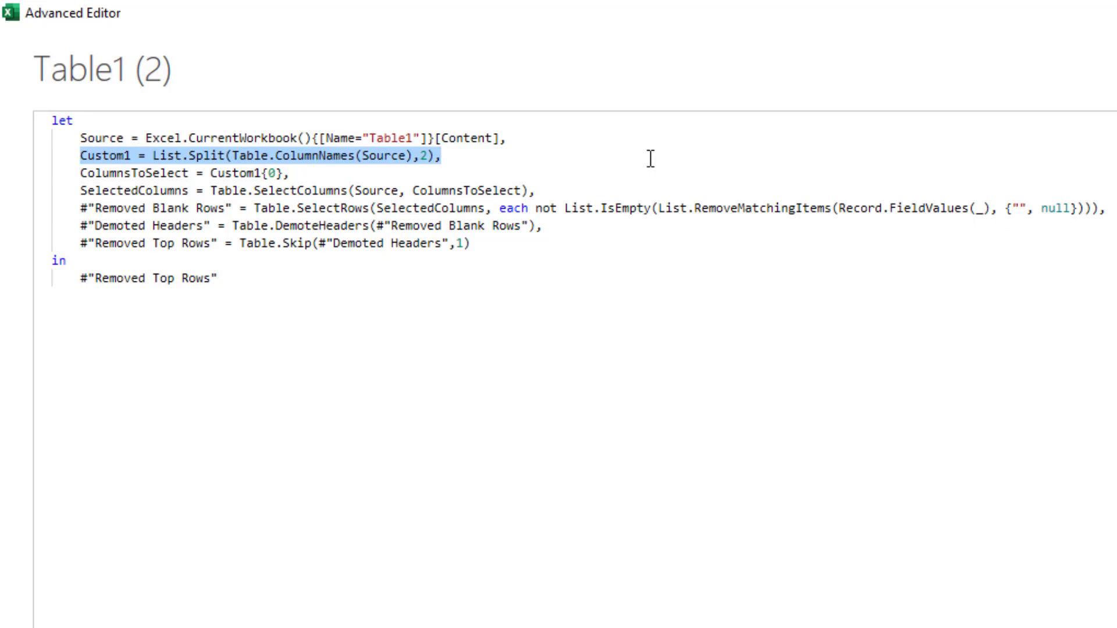
key("Delete")
key("BackSpace")
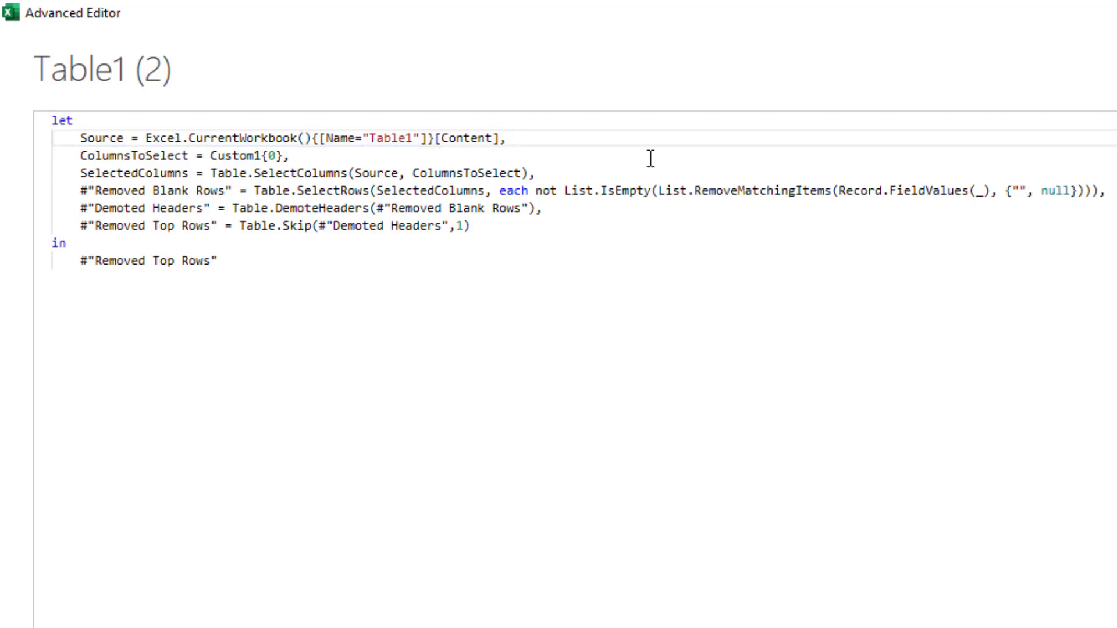
left_click(216, 155)
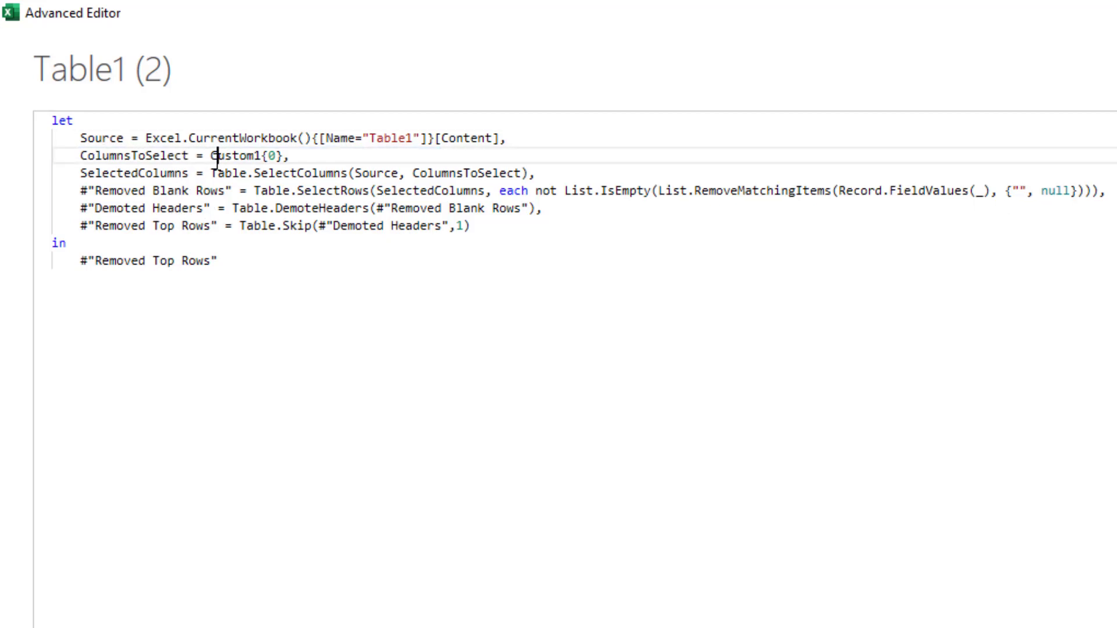
- Insert a line above let and start a function header there with the first parameter, Source as table
left_click(52, 120)
key("Return")
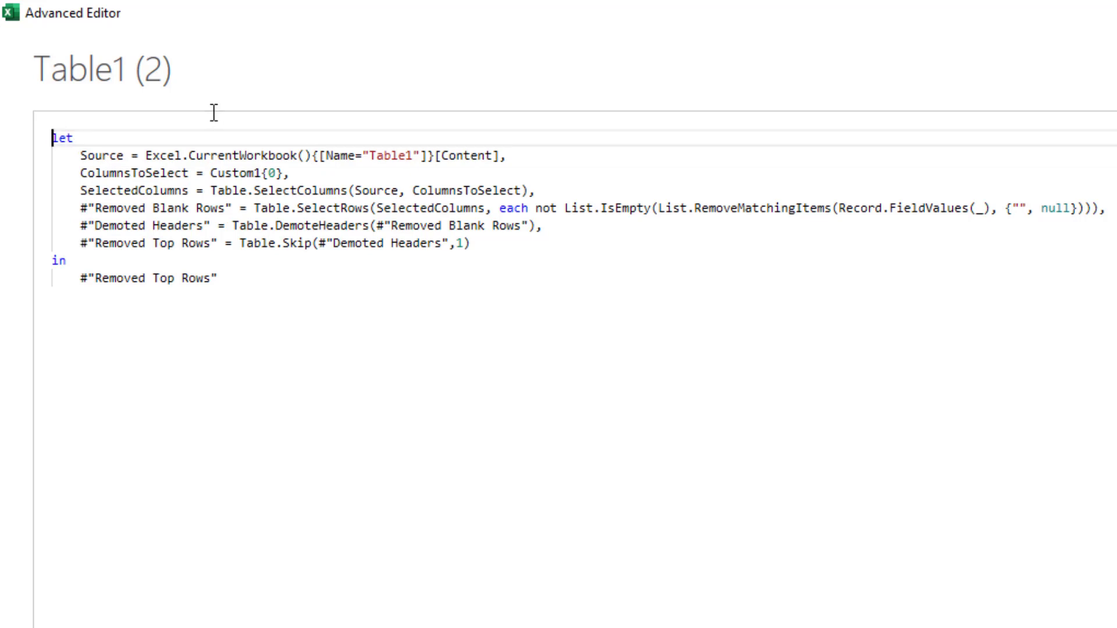
key("Up")
type("(")
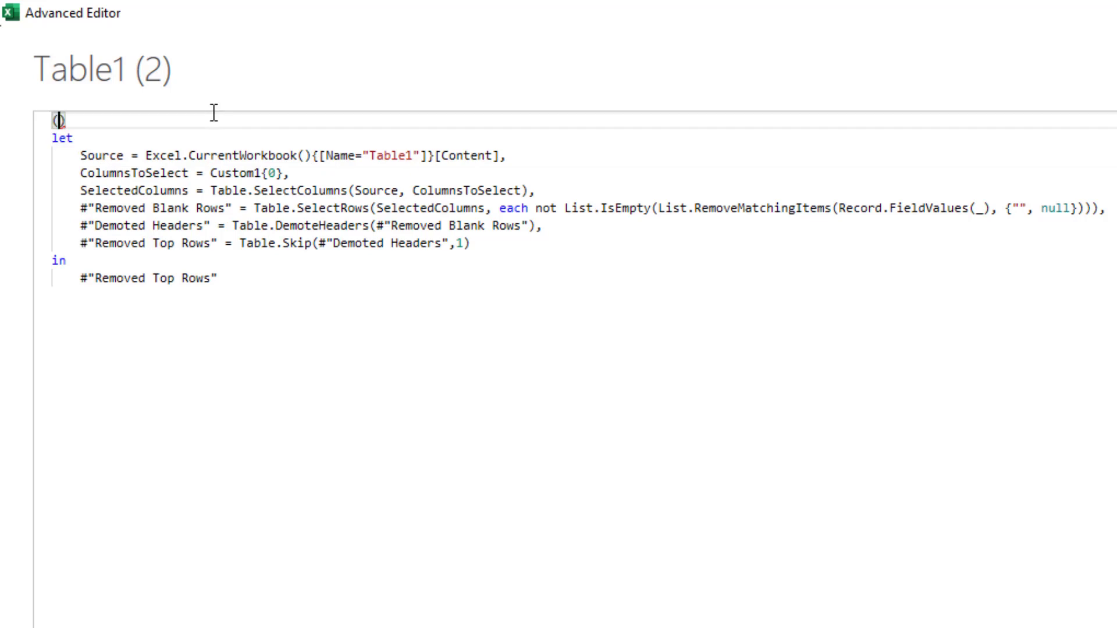
type("Source as t")
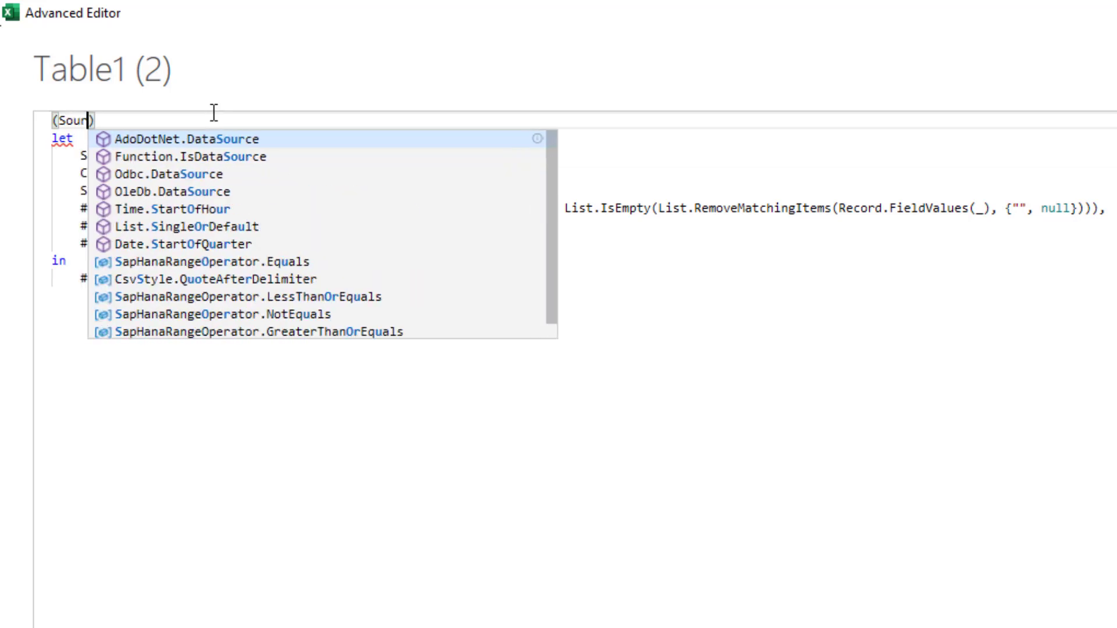
type("able,")
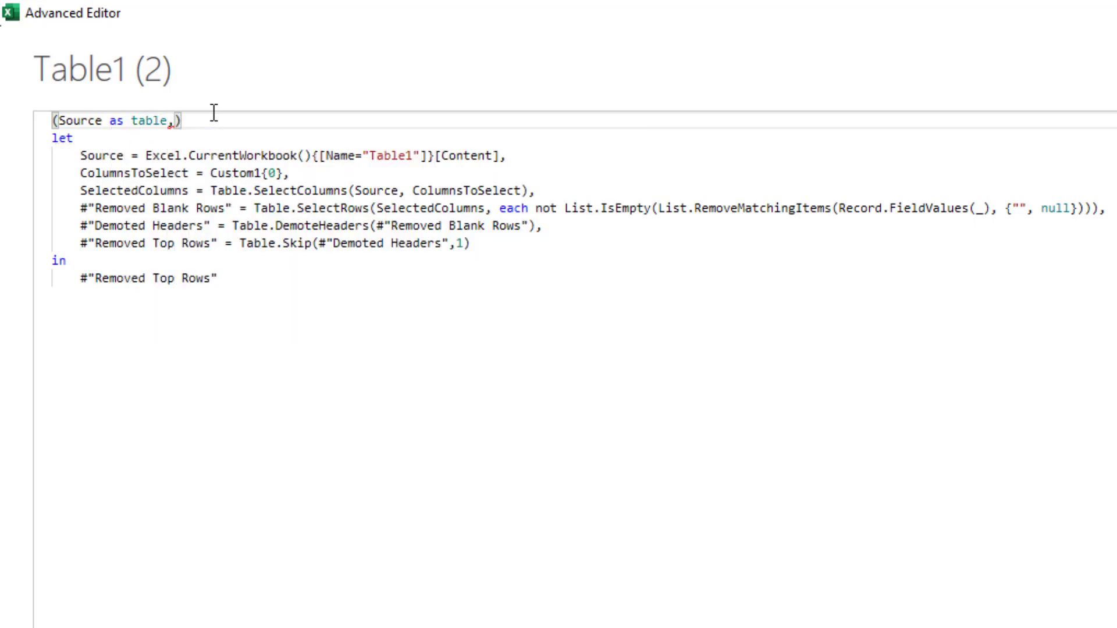
- Complete the function header with a second parameter, ColumnsToSelect as list, and the return type, as table=>
double_click(127, 171)
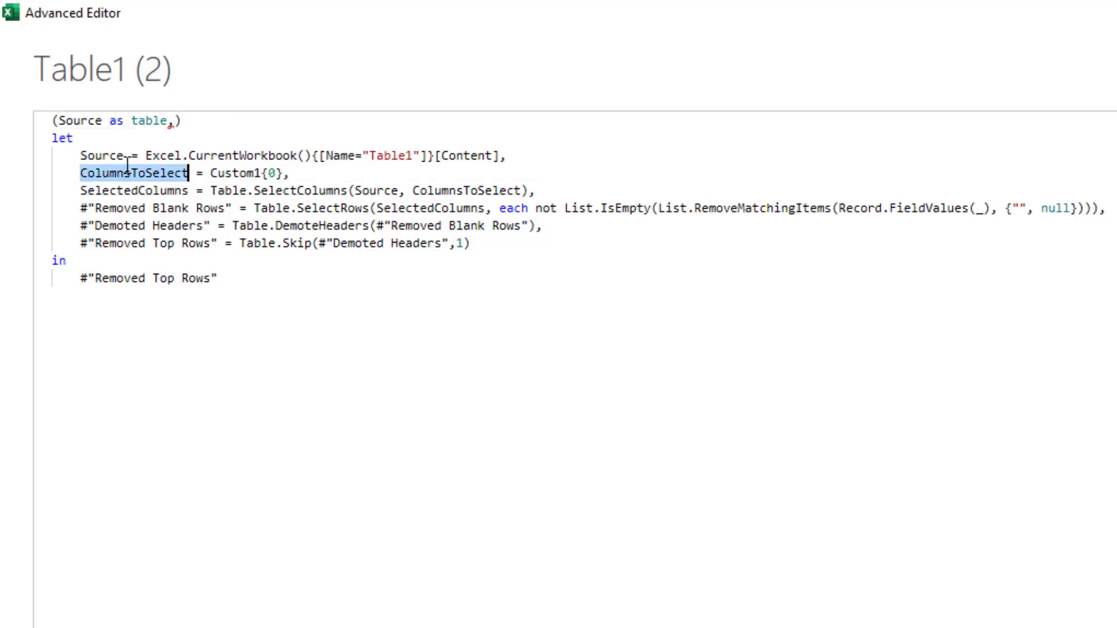
left_click(175, 120)
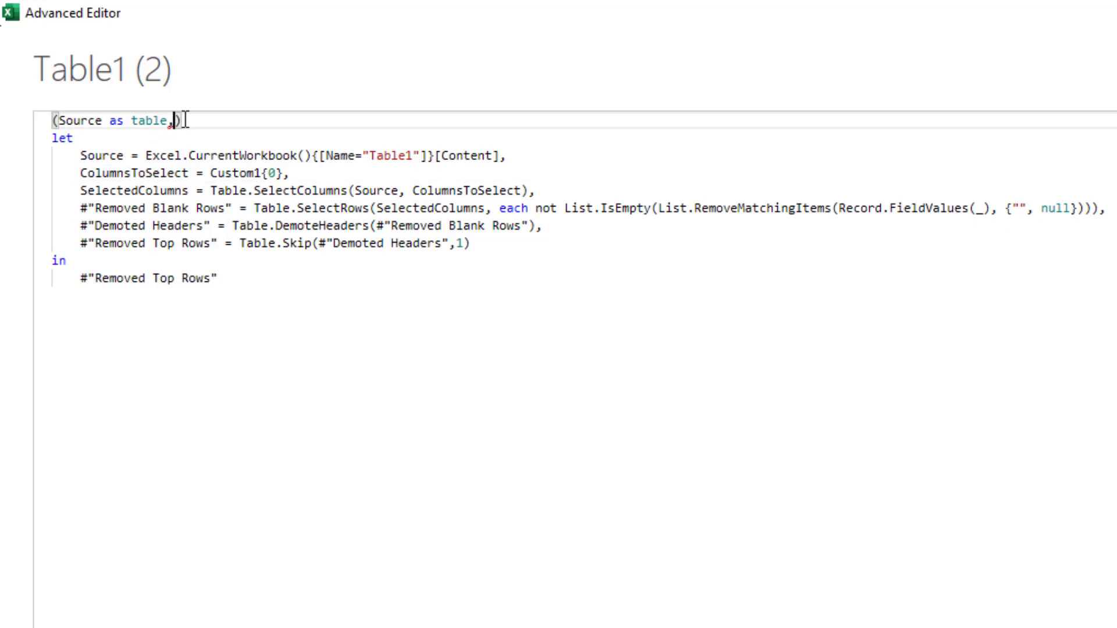
key("ctrl+v")
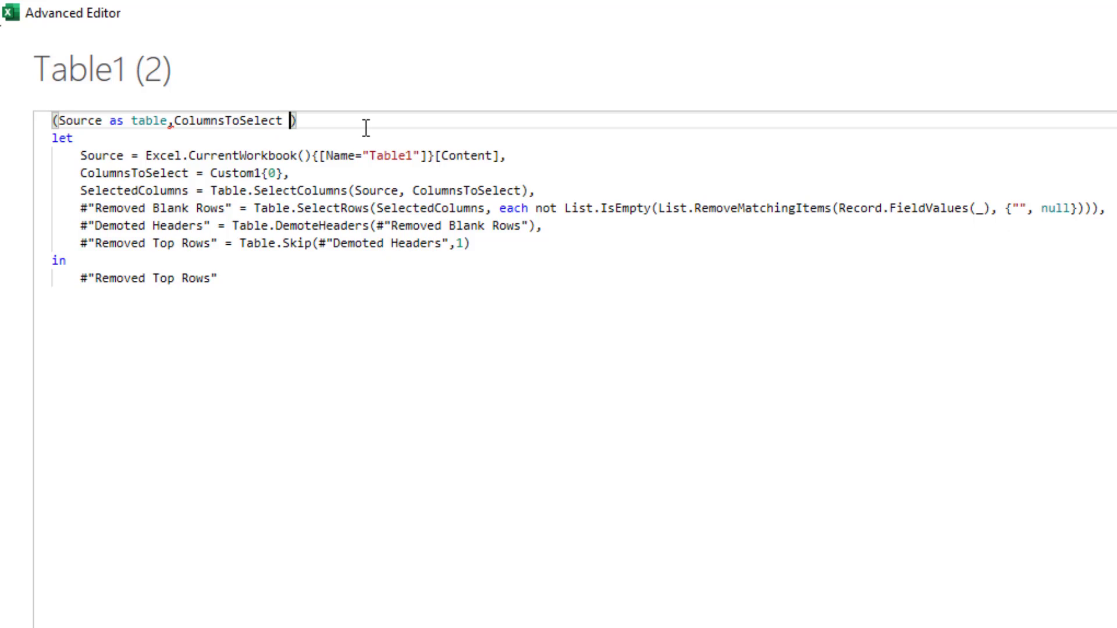
type("as list")
key("Right")
type("as table")
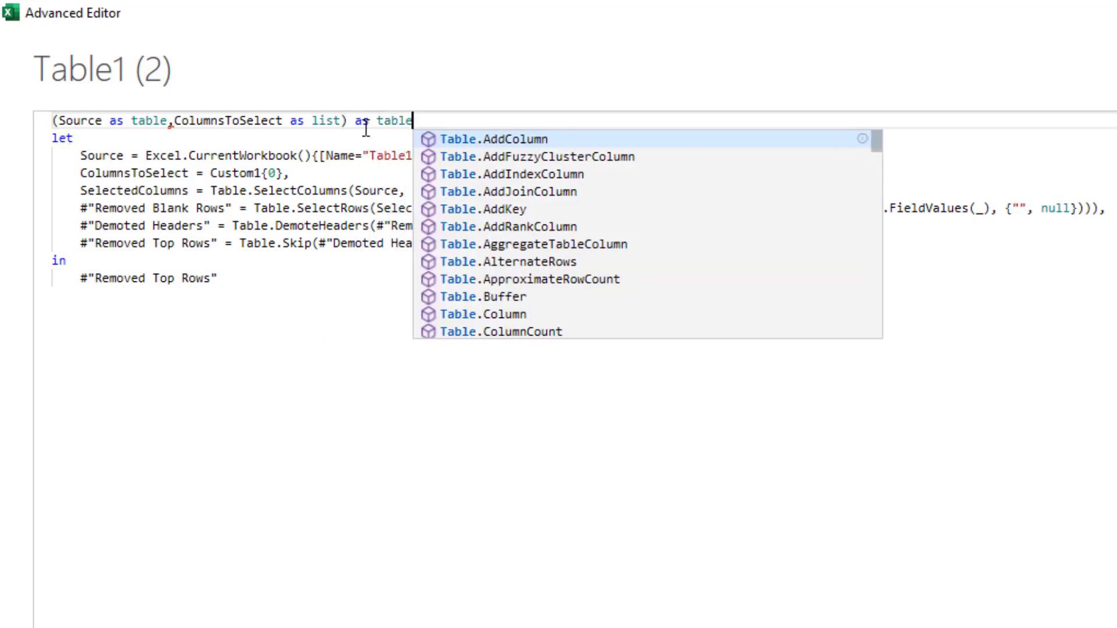
type("=>")
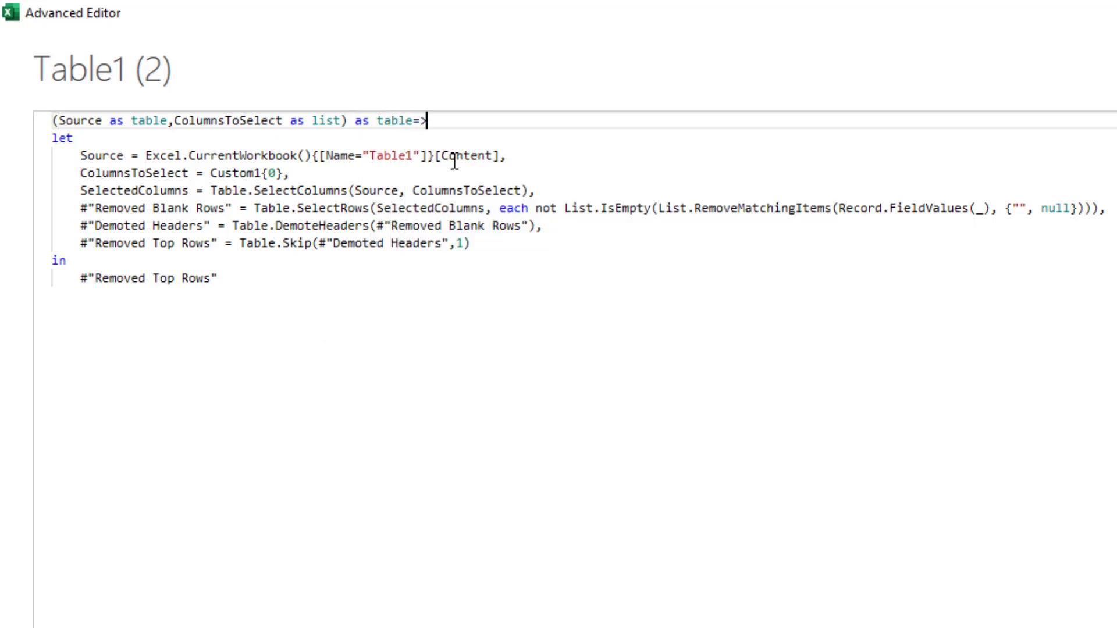
- Delete the Source and ColumnsToSelect lines from the function body and apply the edited code
left_click_drag(290, 173, 55, 156)
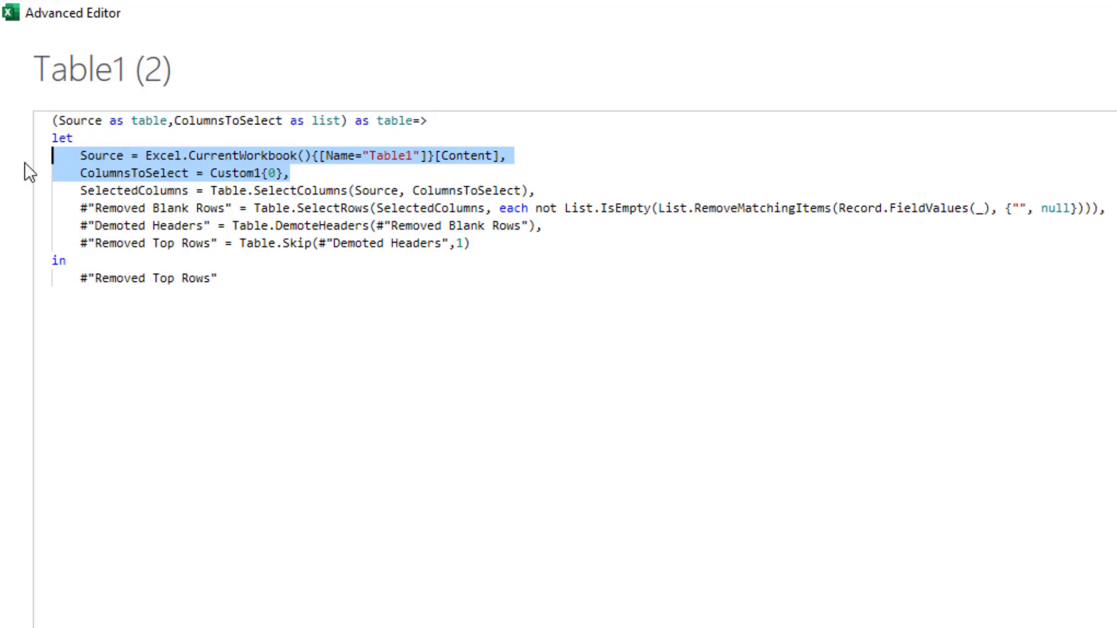
key("BackSpace")
key("BackSpace")
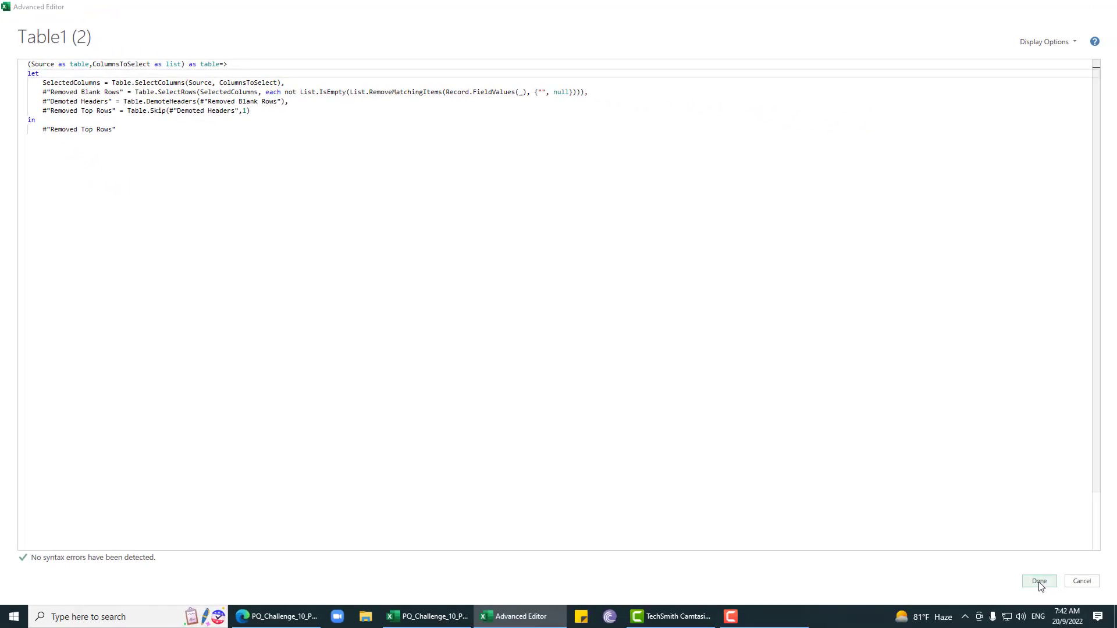
left_click(1040, 581)
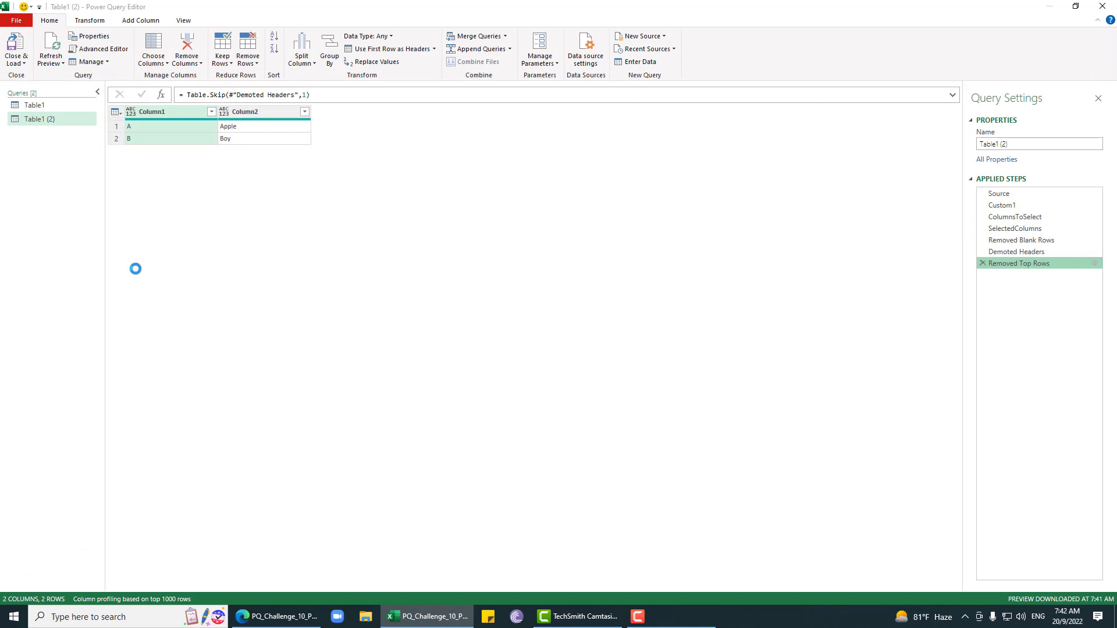
- Rename the new function query as fxSelector
triple_click(1020, 145)
type("fx")
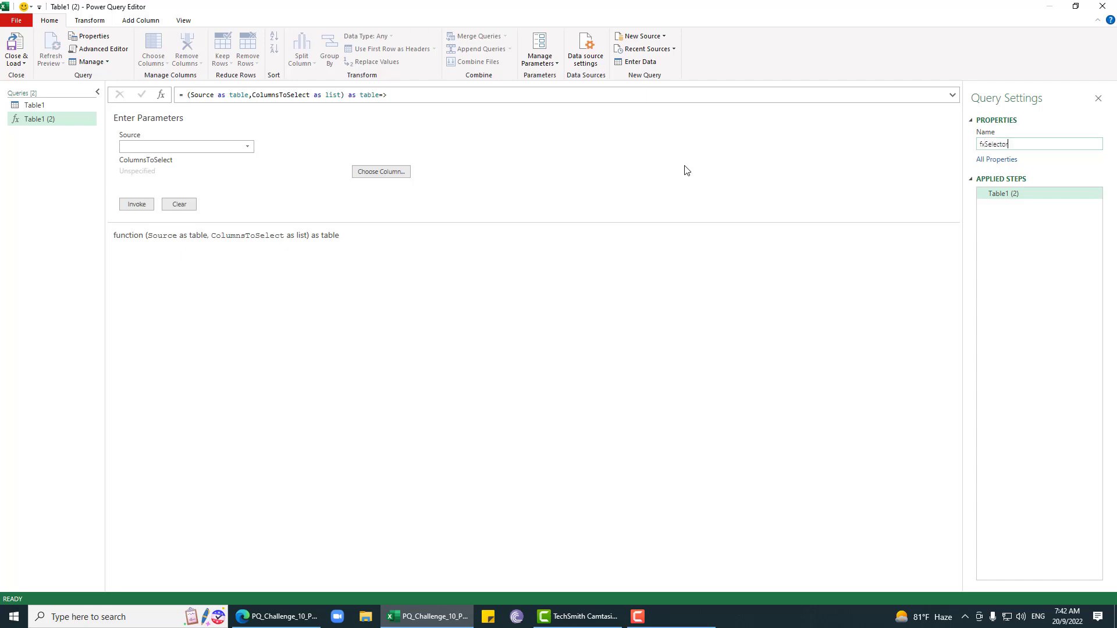
type("Selector")
key("Return")
- Delete the Custom2 step and every step after it from the Table1 query
left_click(39, 105)
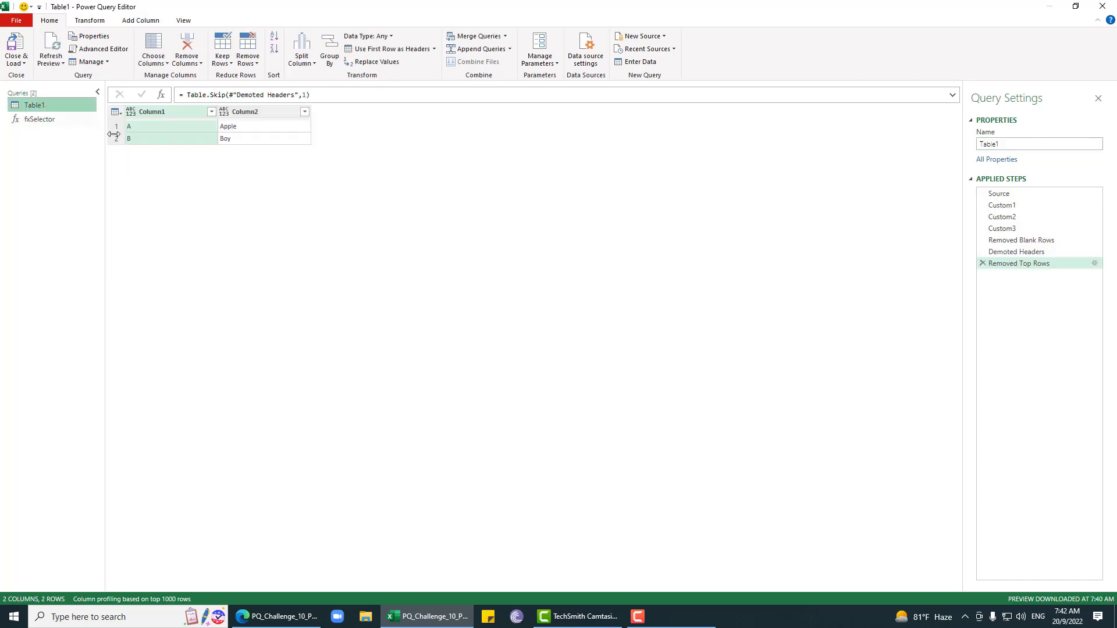
left_click(1017, 216)
right_click(1017, 215)
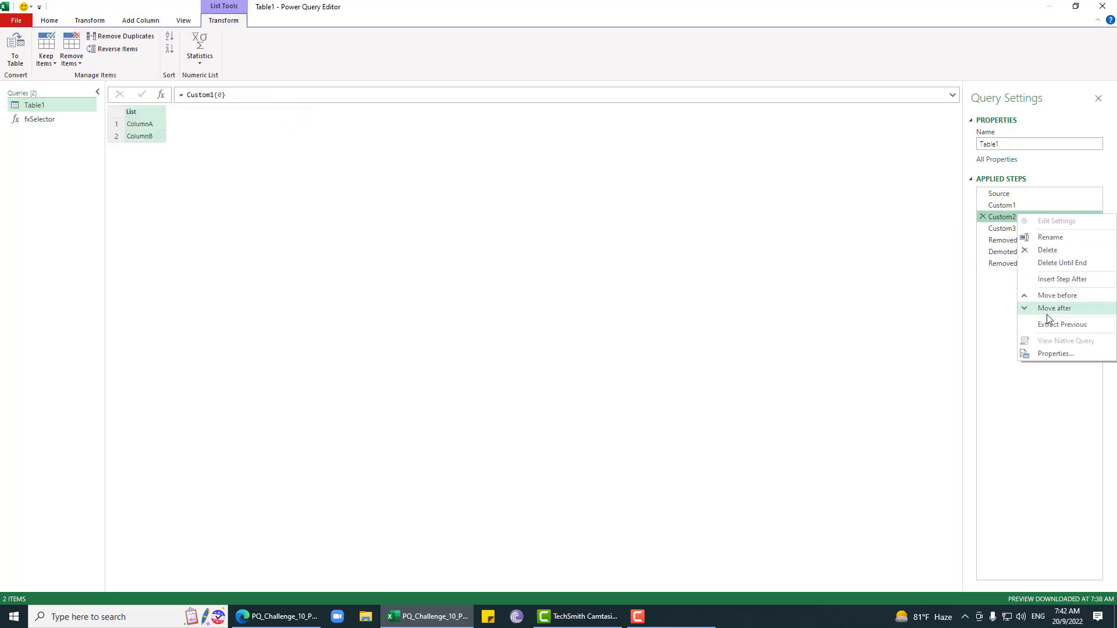
left_click(1056, 265)
left_click(613, 331)
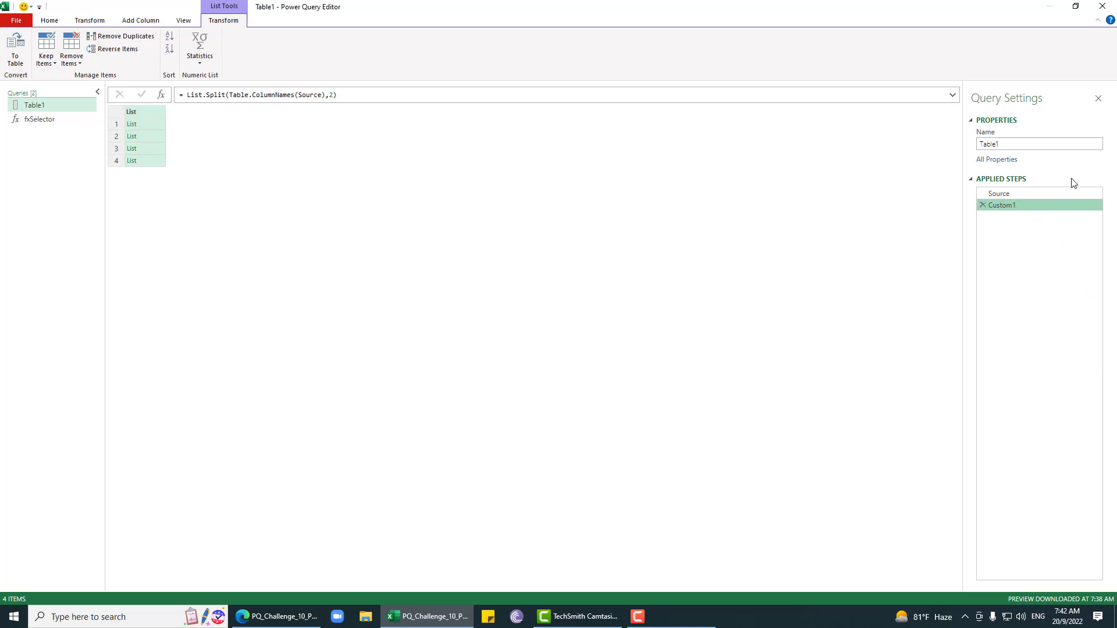
- Add a custom step to Table1 after Custom1 and begin its formula with List.Transform, using Custom1 as the list
left_click(161, 95)
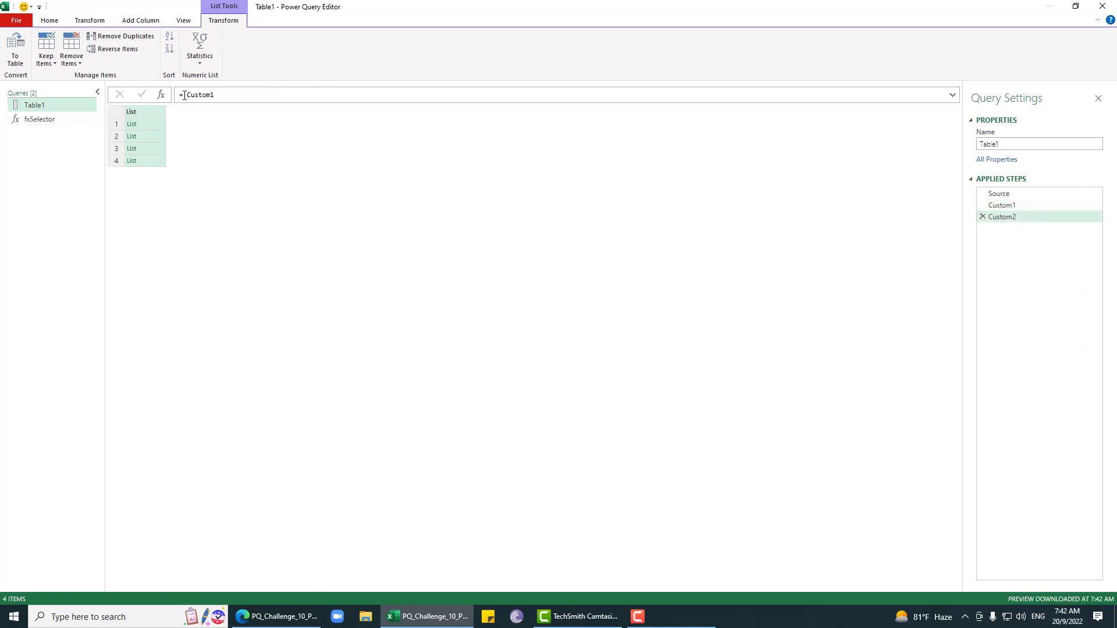
left_click(185, 95)
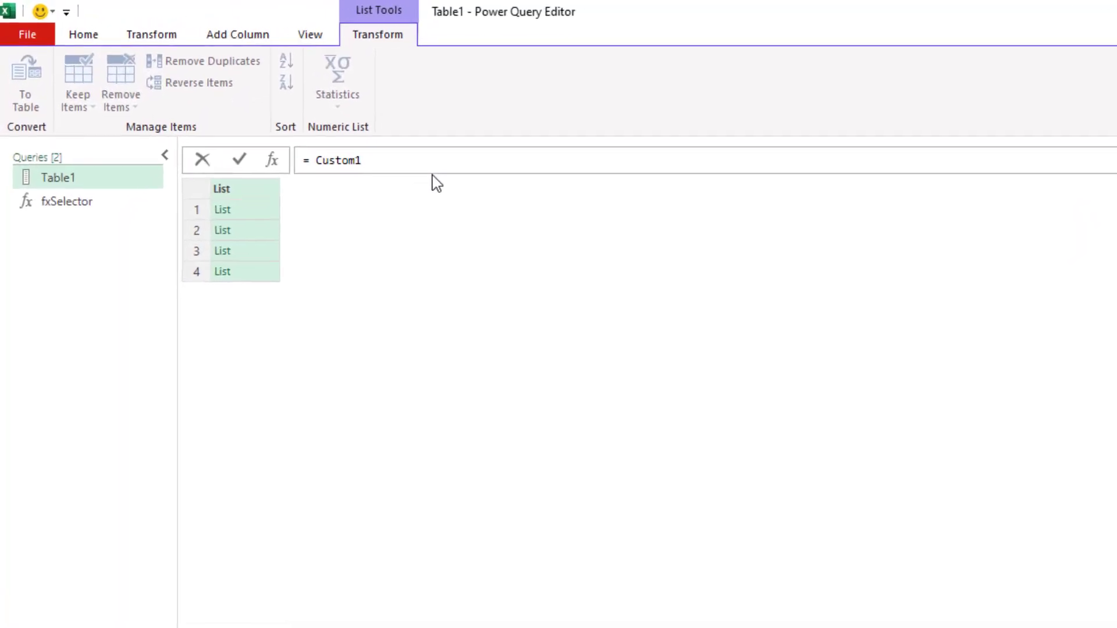
type("List.")
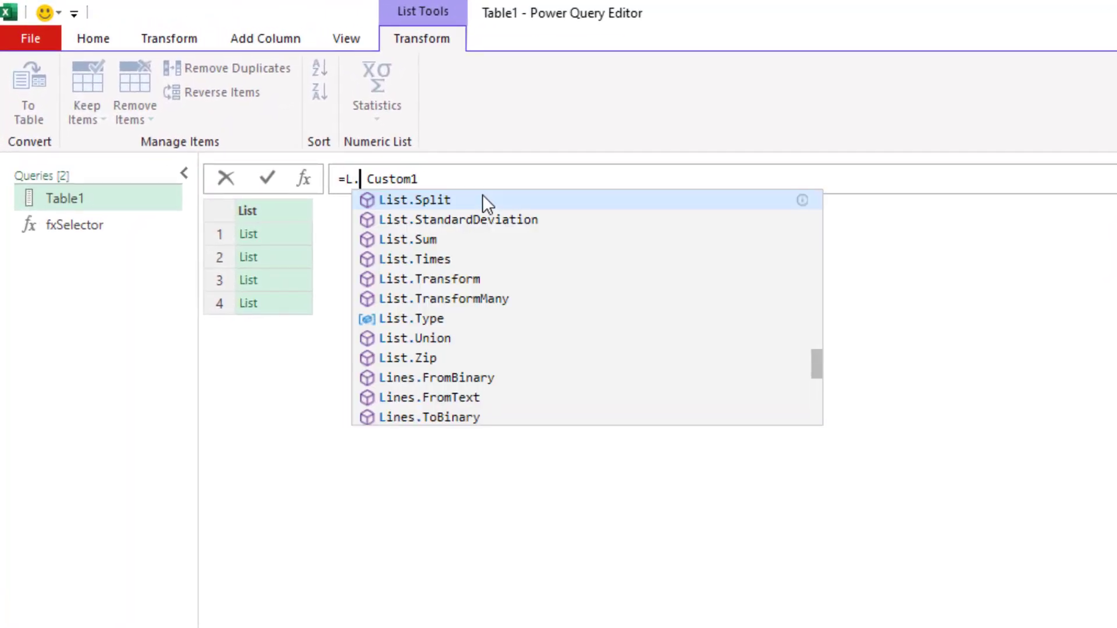
type("Tr")
key("Tab")
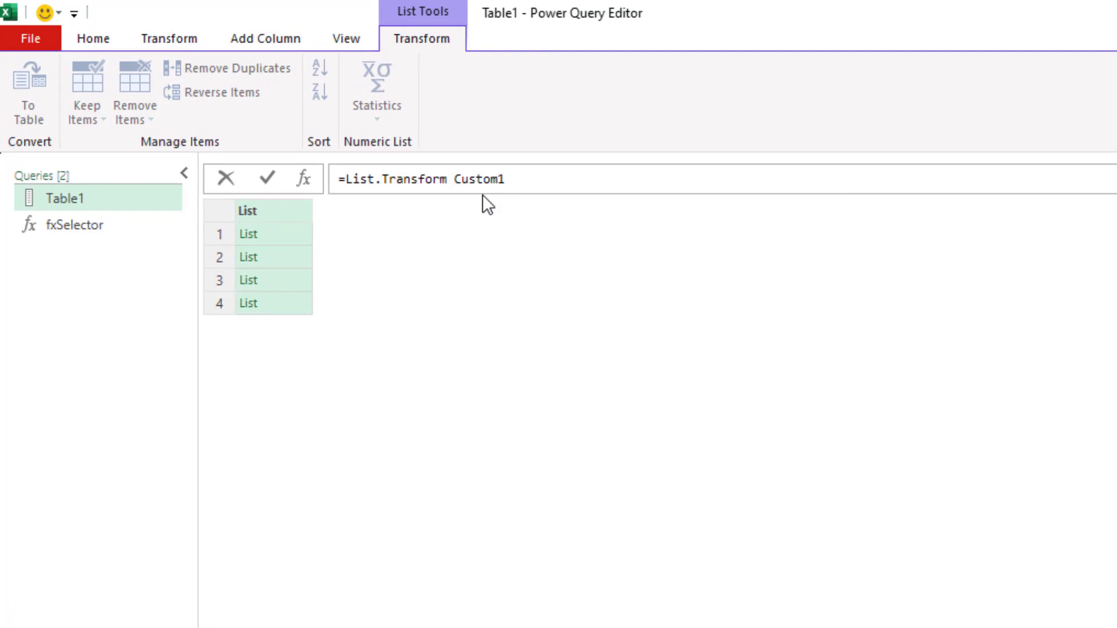
type("(")
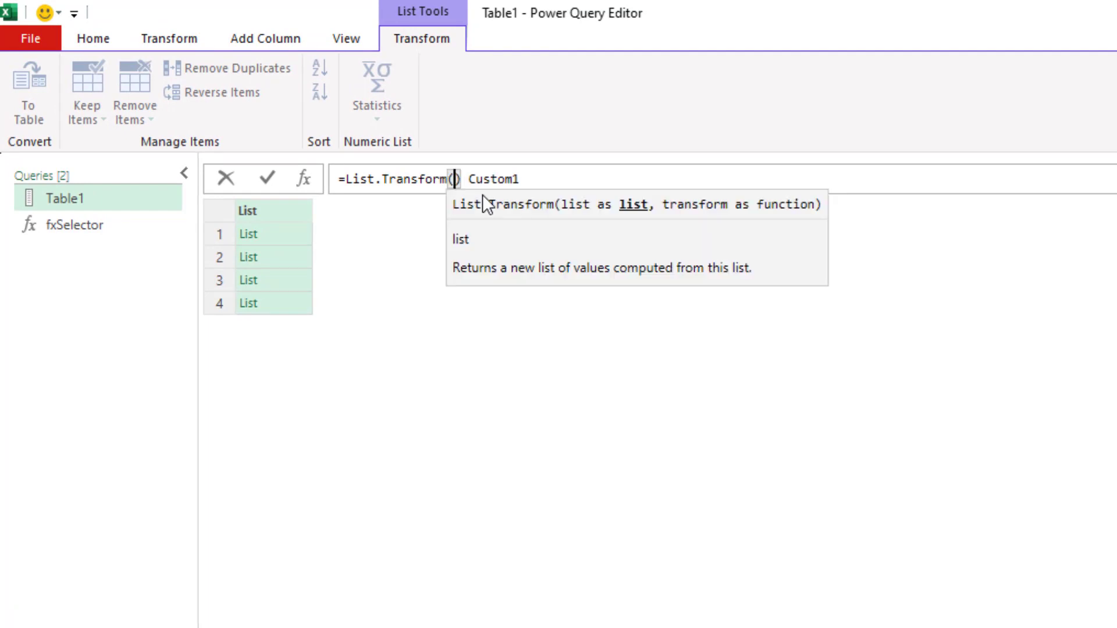
key("Escape")
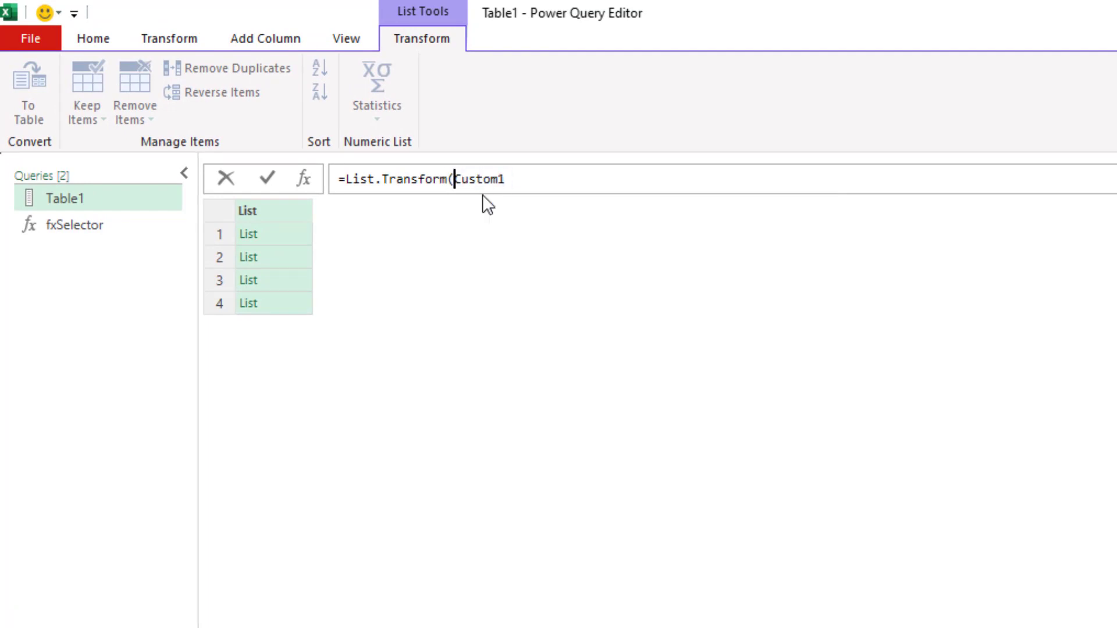
type("Custom1,")
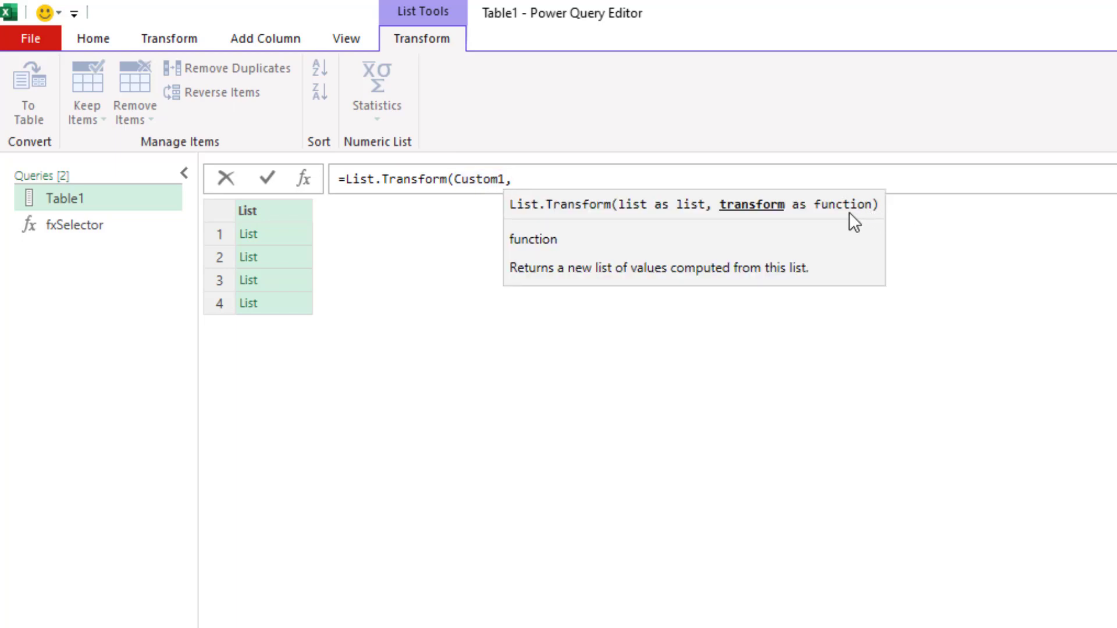
- Finish the List.Transform formula with each fxSelector(Source,_) as the transformation and apply it
type("each fx")
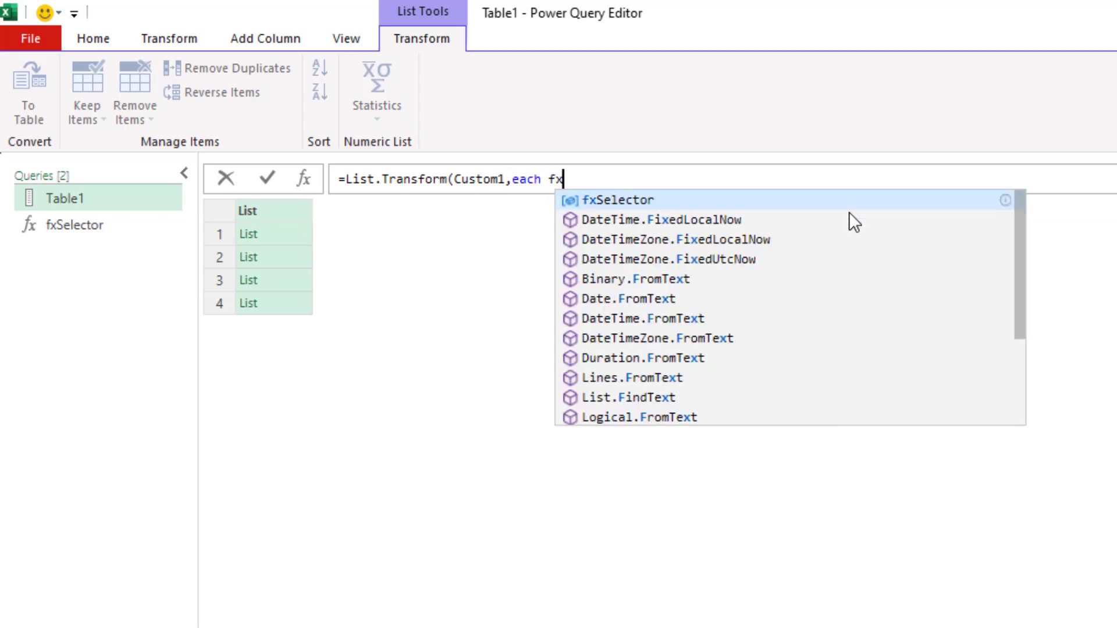
key("Tab")
type("(")
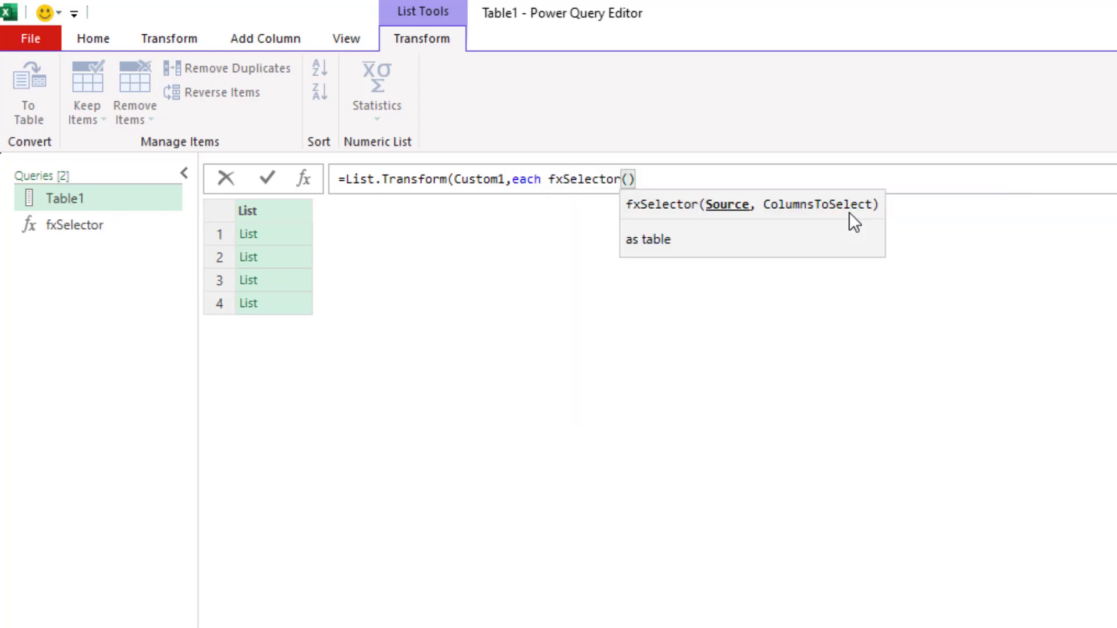
type("So")
key("Tab")
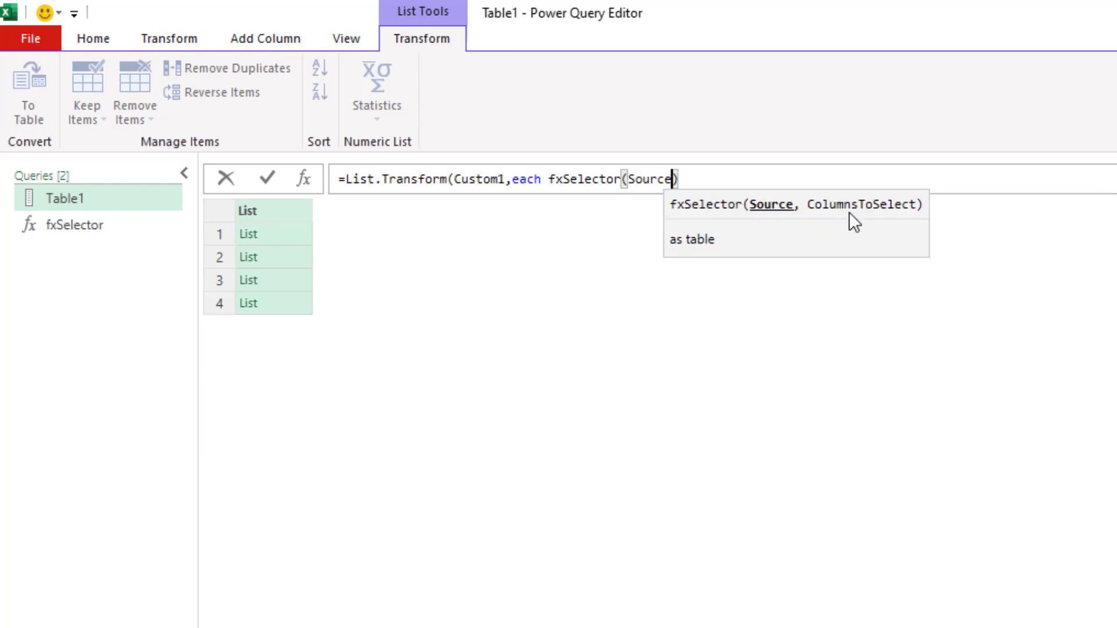
type(",")
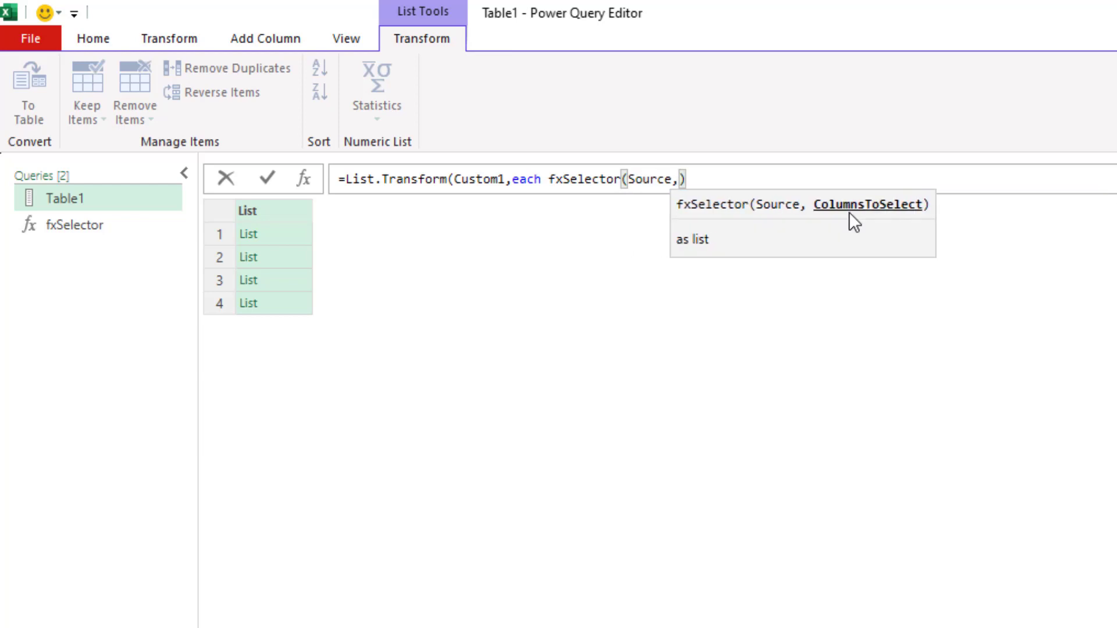
type("_))")
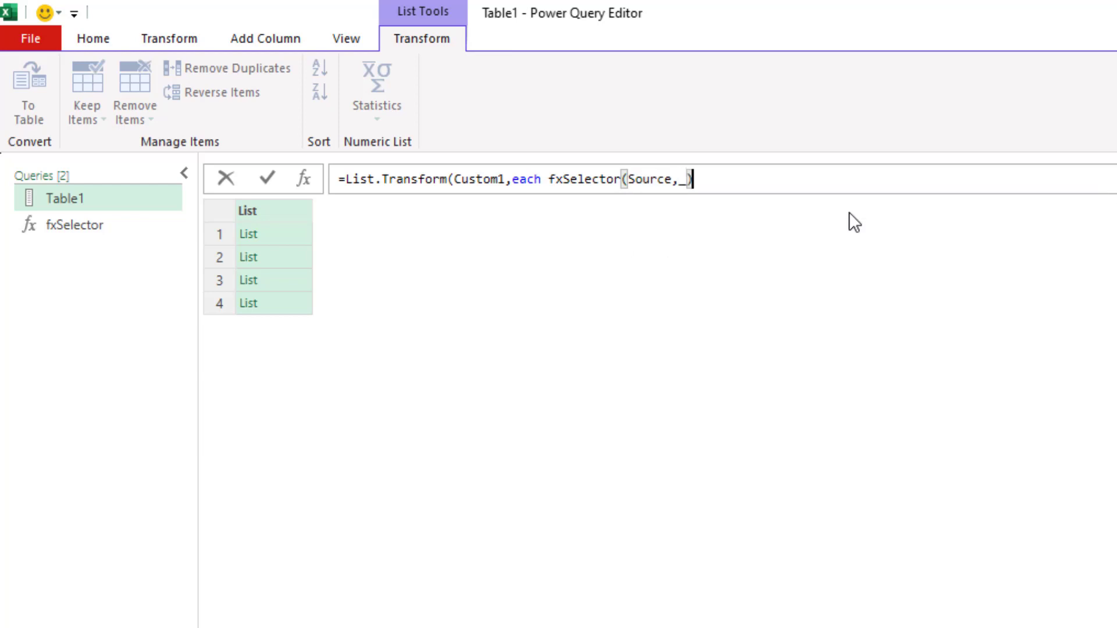
key("Return")
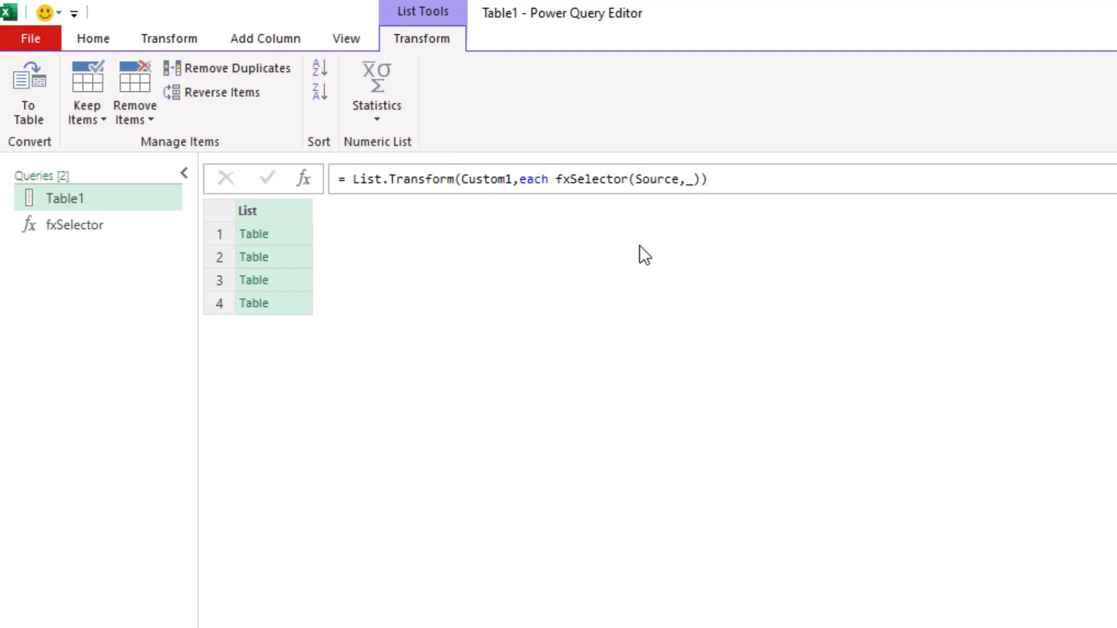
- Inspect each table in the transformed list one after another
left_click(282, 236)
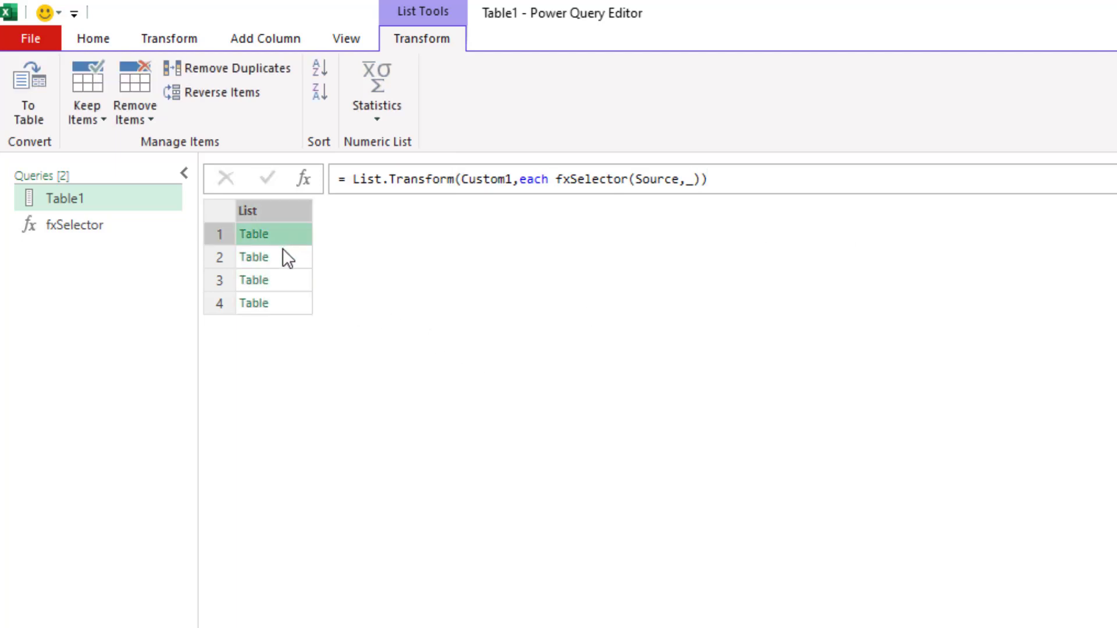
left_click(283, 250)
left_click(277, 282)
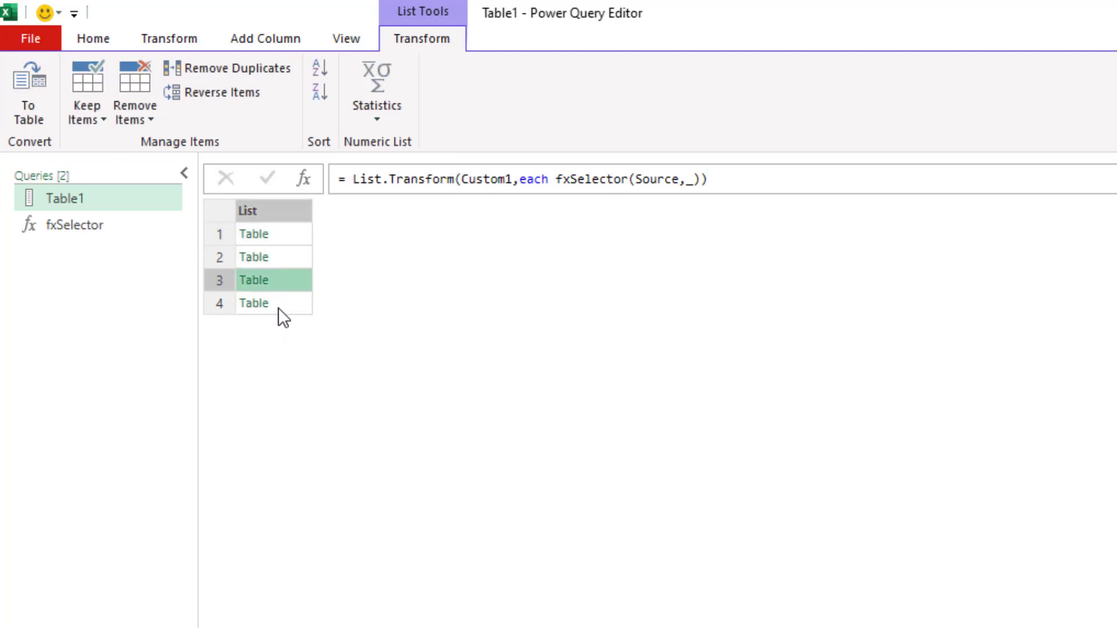
left_click(294, 304)
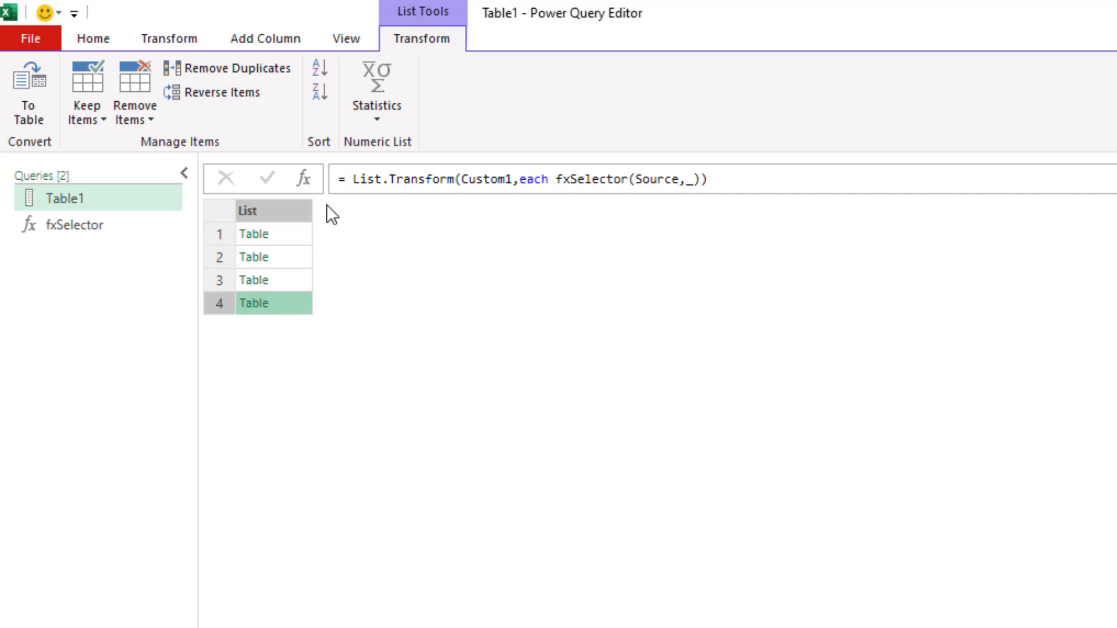
- Insert the Table.Combine function in front of List.Transform in the current step's formula
left_click(344, 179)
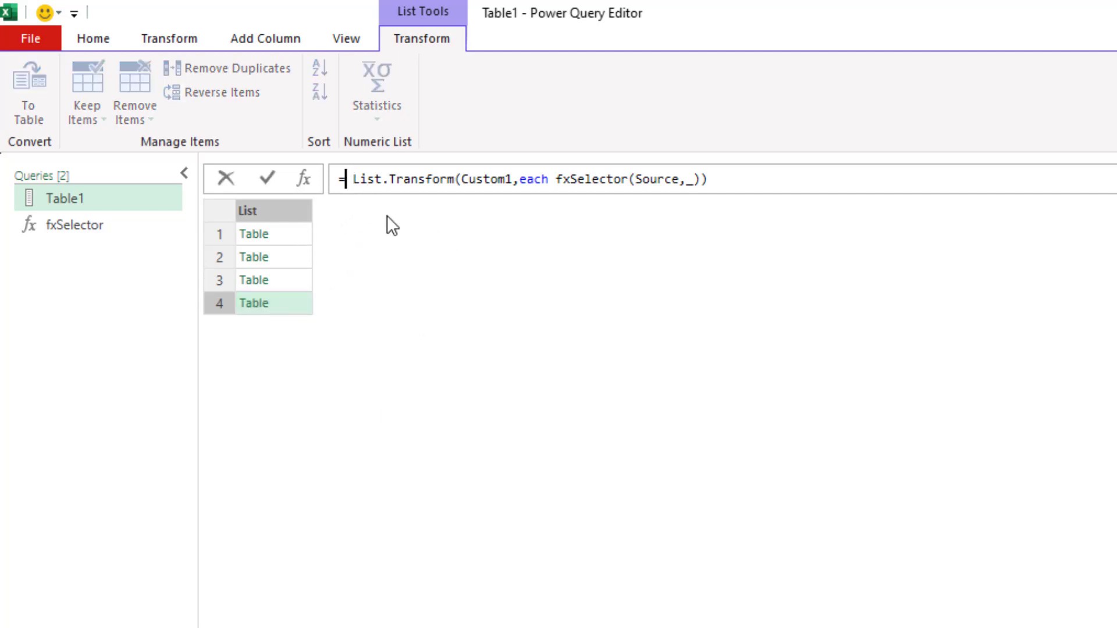
type("T")
key("BackSpace")
type("TB")
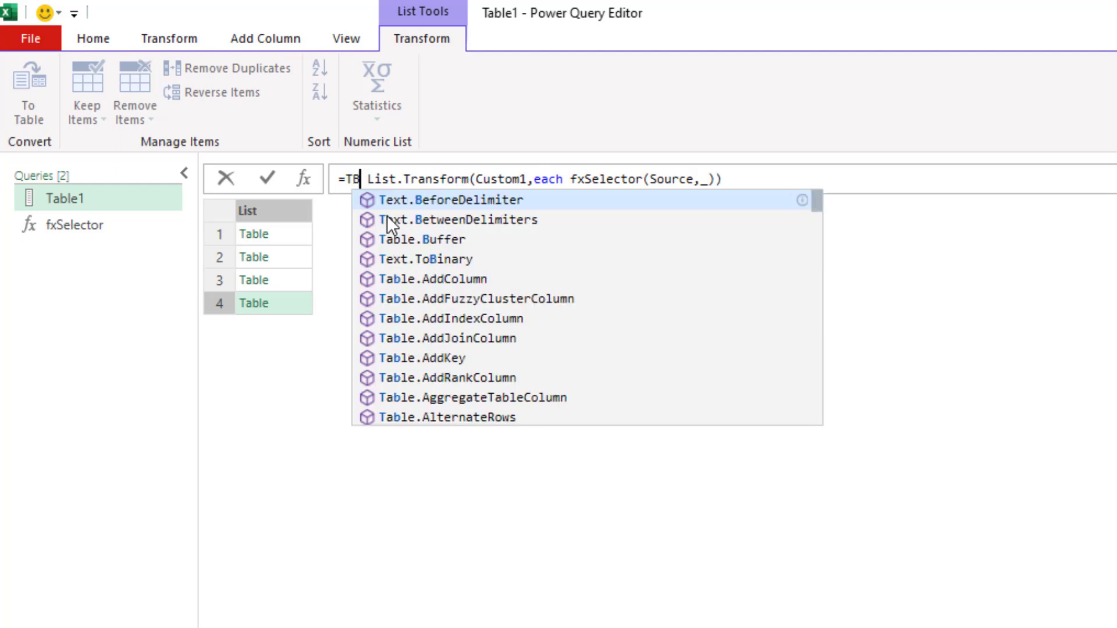
key("BackSpace")
key("BackSpace")
type("tb.c")
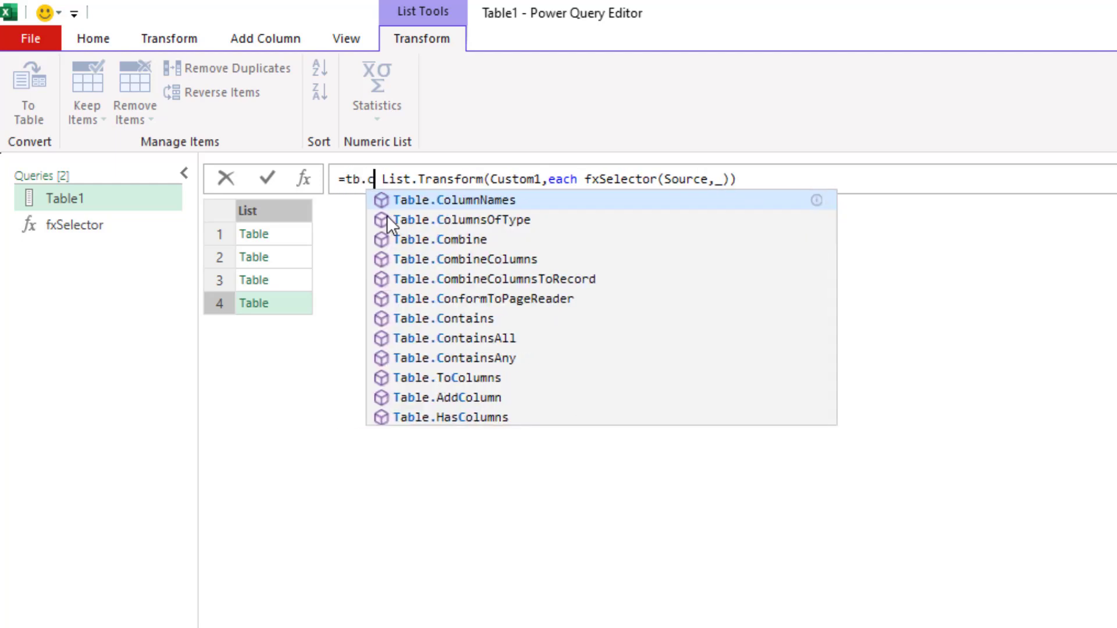
type("b")
key("Tab")
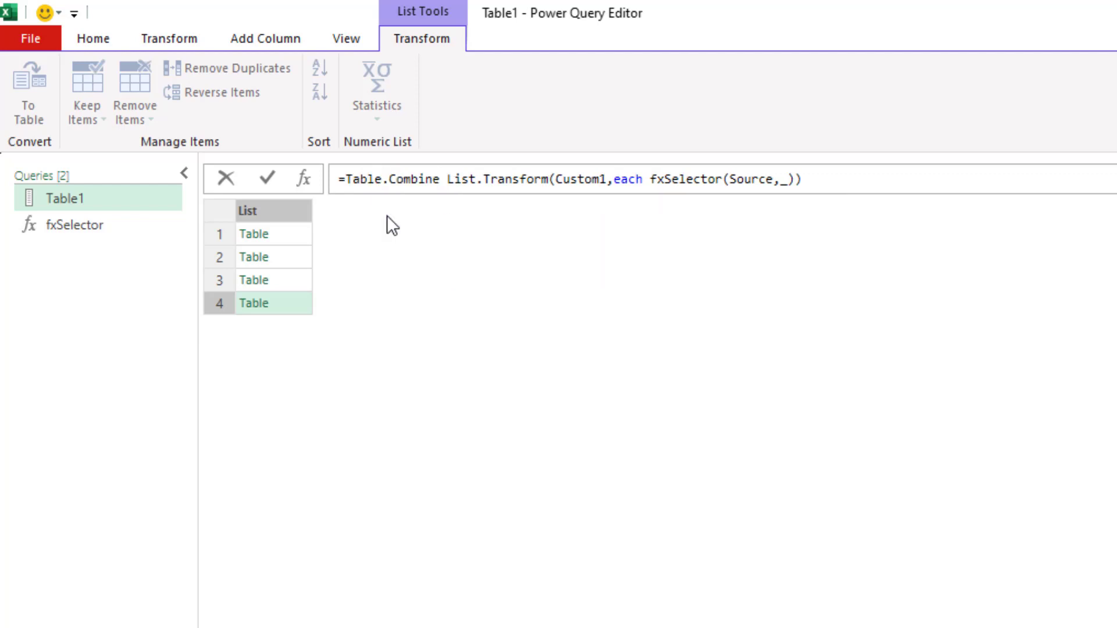
- Enclose the whole List.Transform expression in Table.Combine's parentheses without the extra space and apply the formula
type("(")
key("Delete")
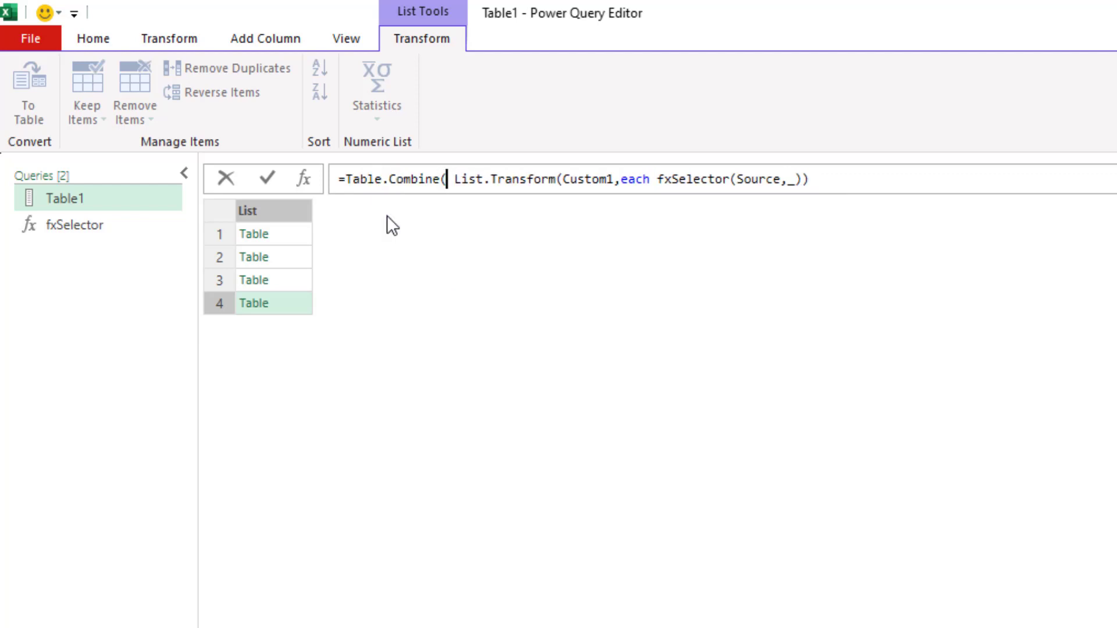
key("Right")
key("BackSpace")
key("End")
type(")")
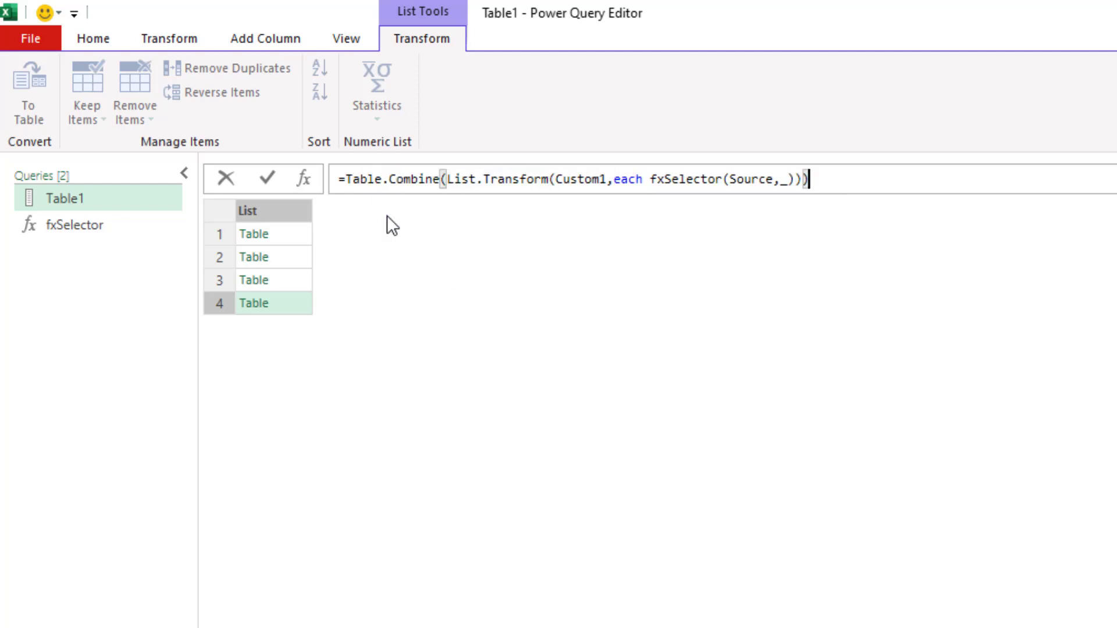
key("Return")
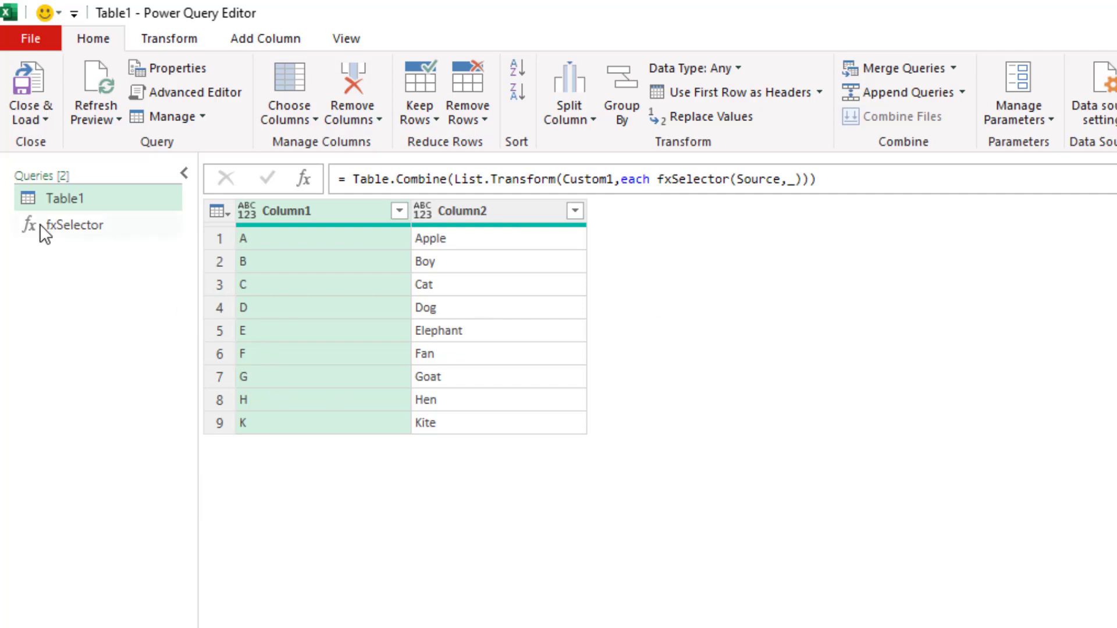
- Duplicate the Table1 query and open the copy's full M code, examining the hard-coded 2 in List.Split
right_click(66, 195)
left_click(139, 324)
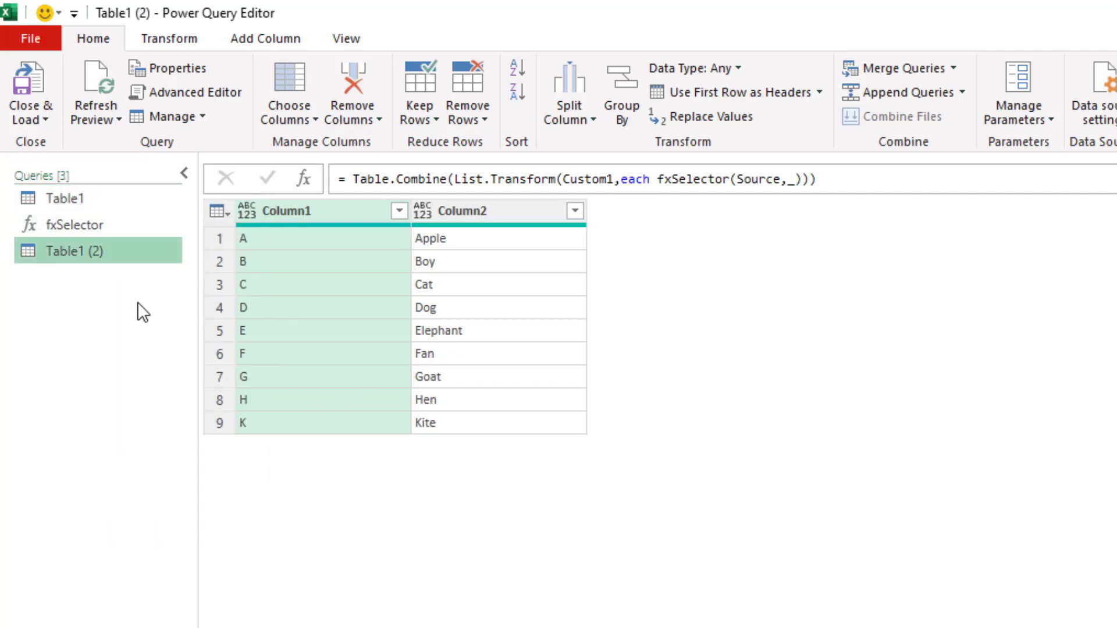
left_click(204, 90)
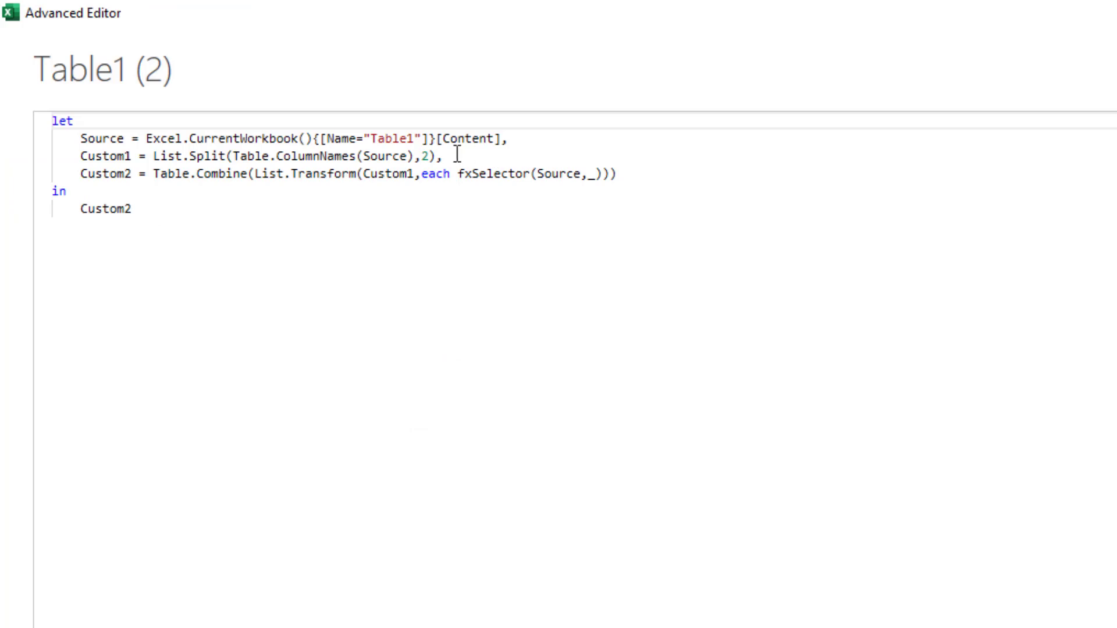
double_click(426, 156)
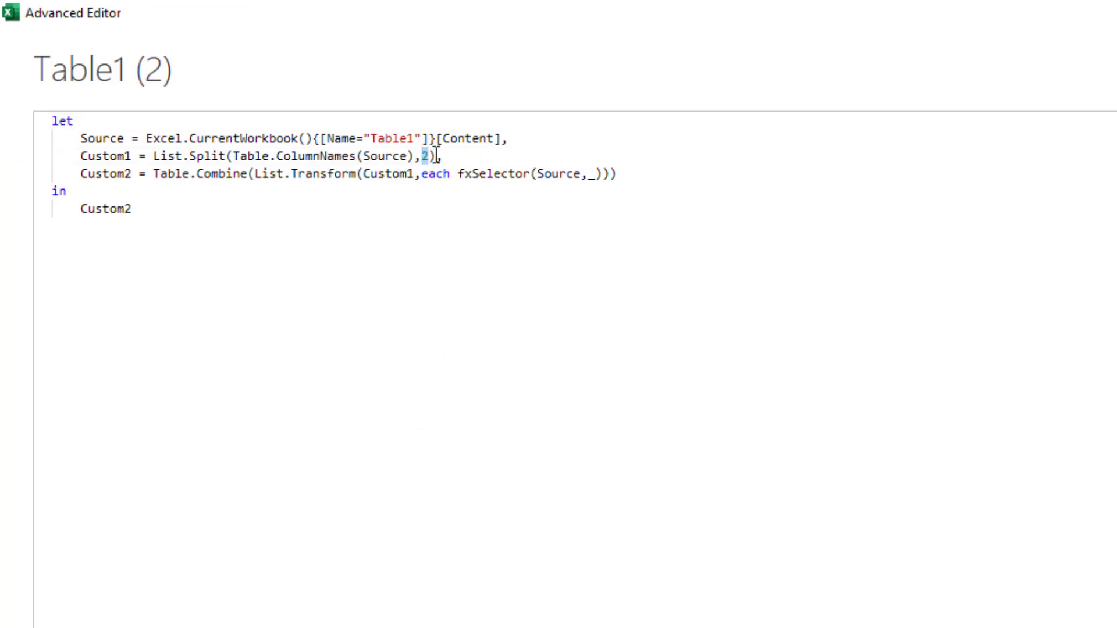
- Add a line above let in the copied query and start a function parameter list with Source as table
left_click(53, 123)
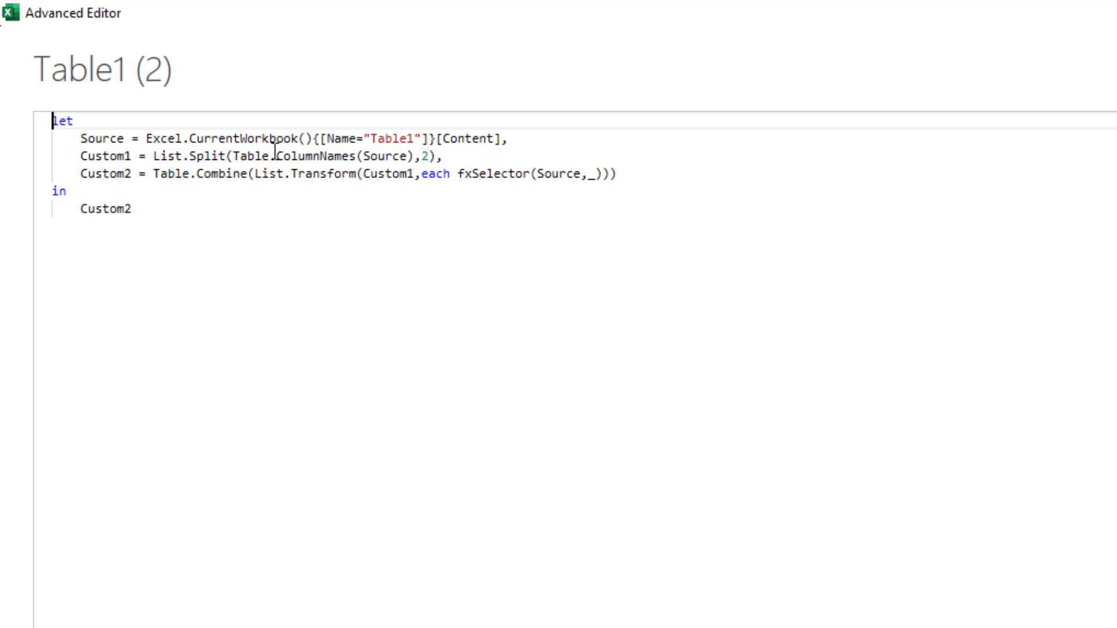
key("Return")
key("Up")
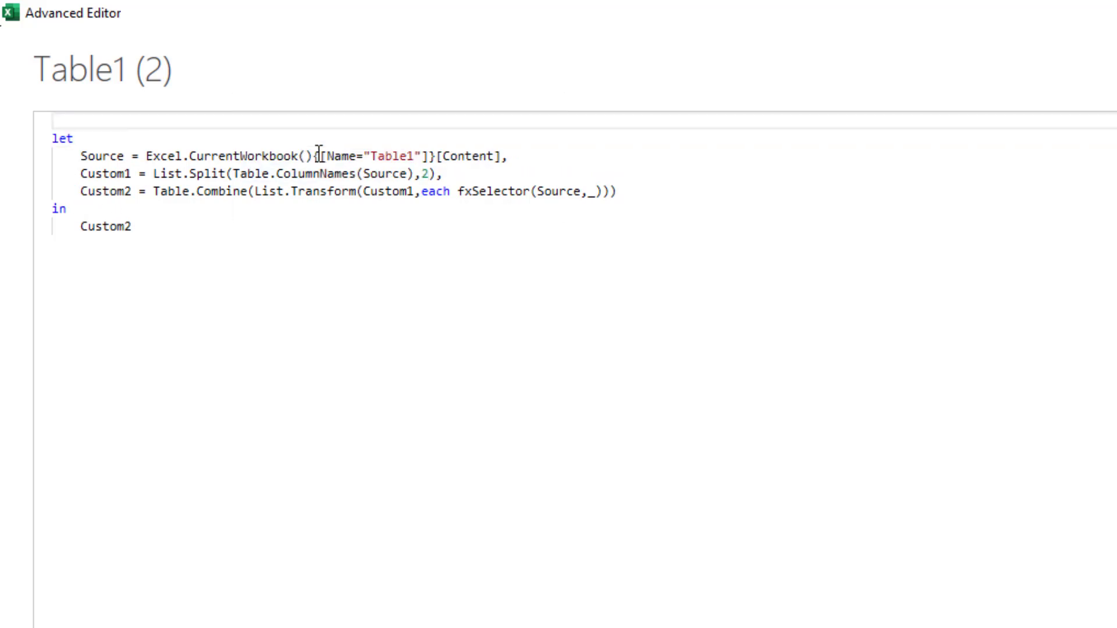
type("(so")
key("BackSpace")
key("BackSpace")
type("Source ")
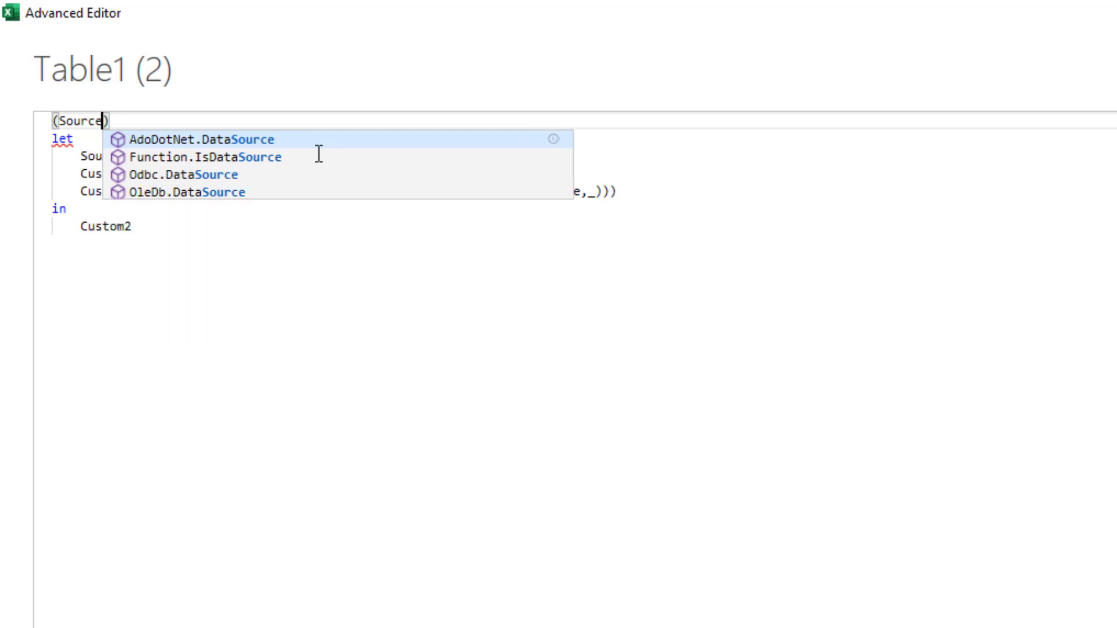
type("as table,")
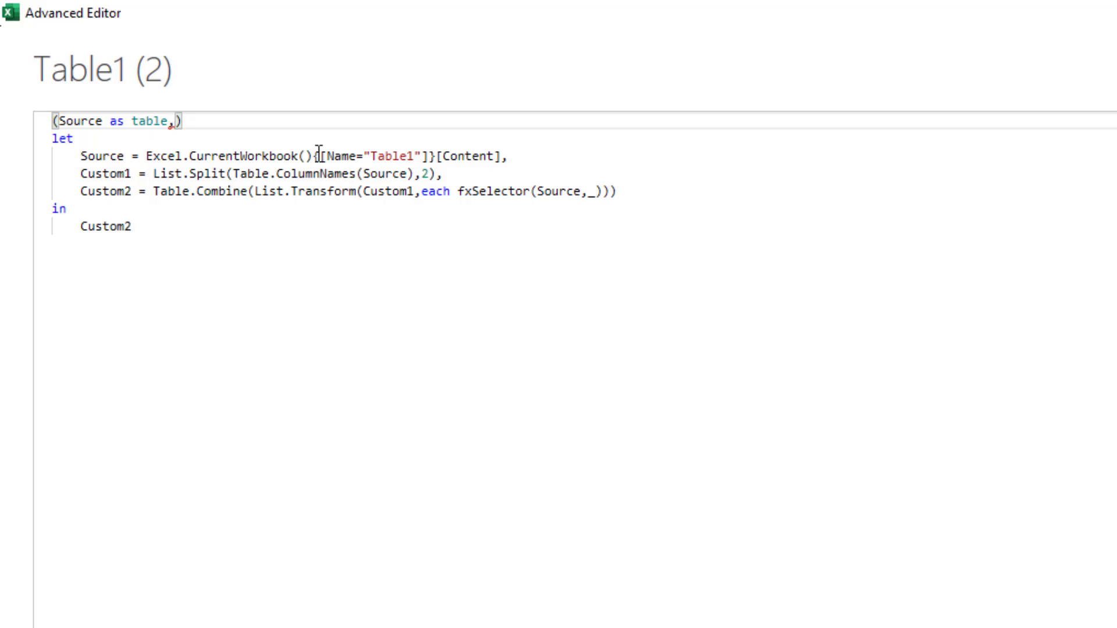
- Add a second function parameter, ColumnsCountForOutput as number, after the Source parameter
type("p")
key("BackSpace")
type("Columns")
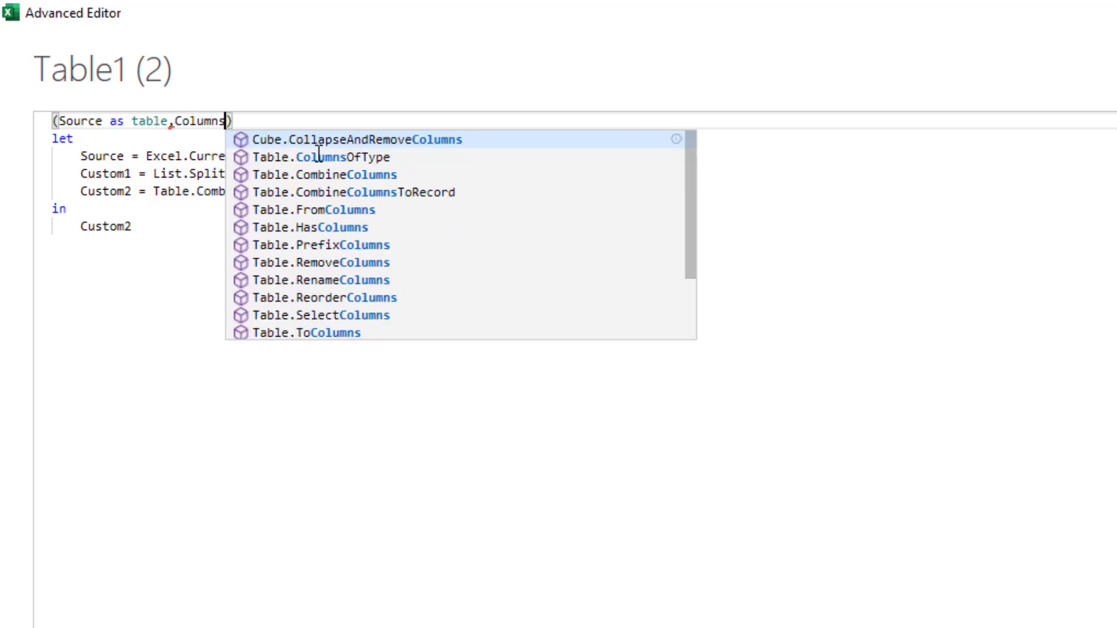
type("T")
key("BackSpace")
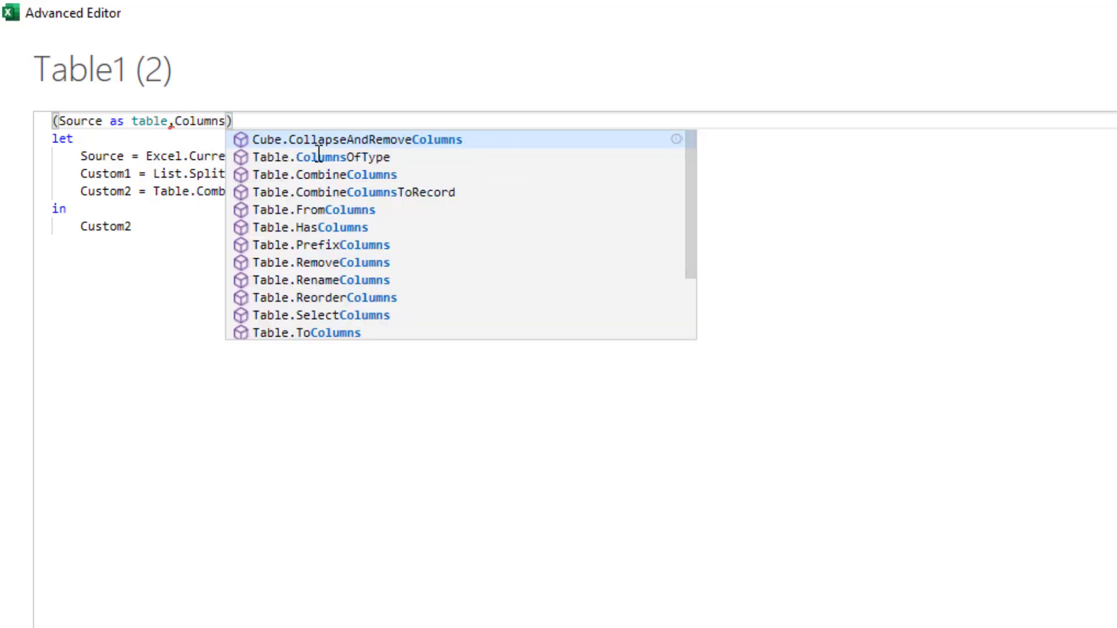
type("Count")
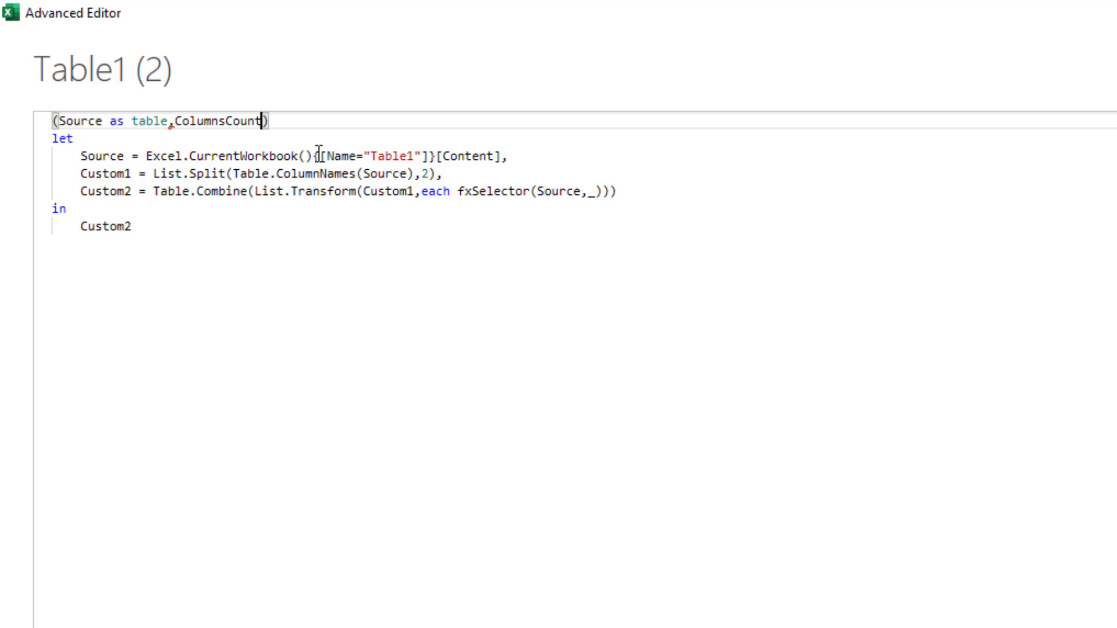
type("ForOutput")
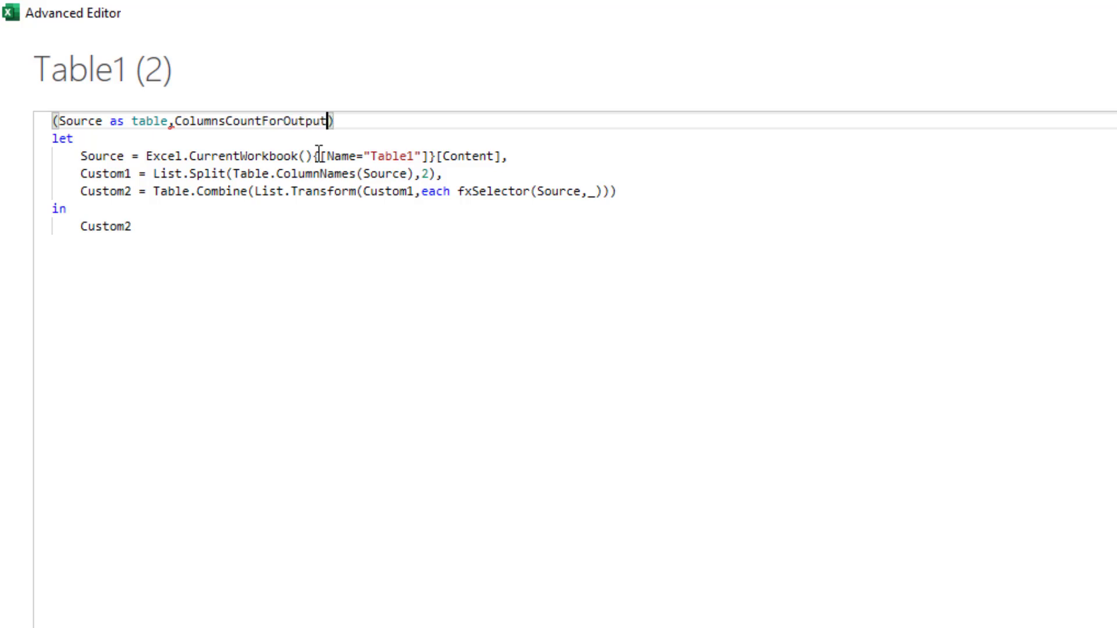
type(" as number")
key("End")
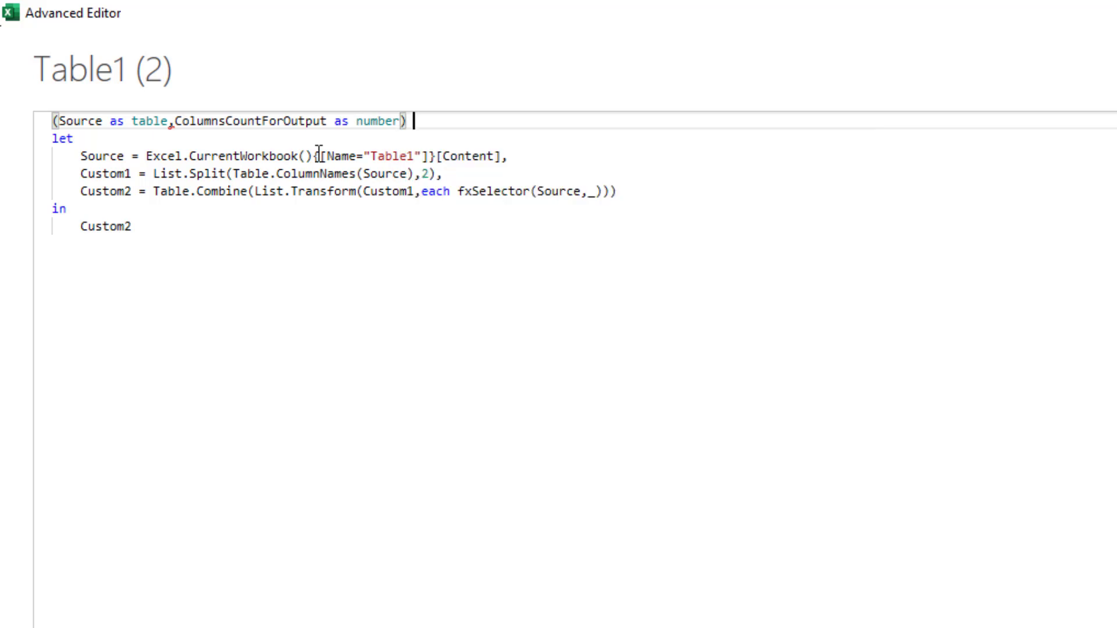
- Complete the function header by declaring the return type as table followed by =>
type("as table")
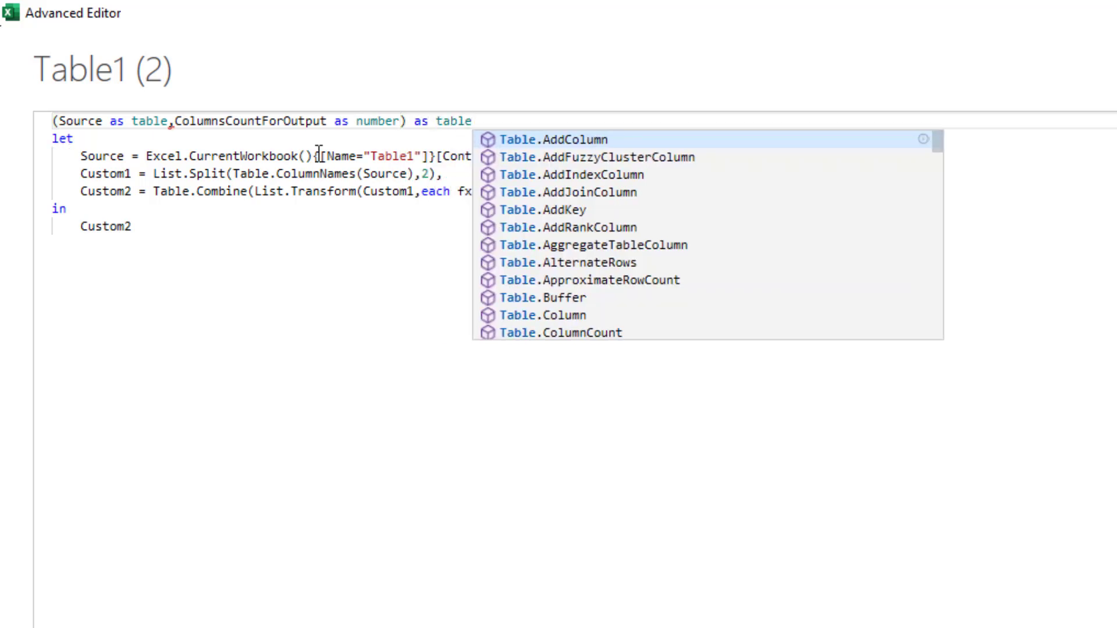
key("Escape")
type("=>")
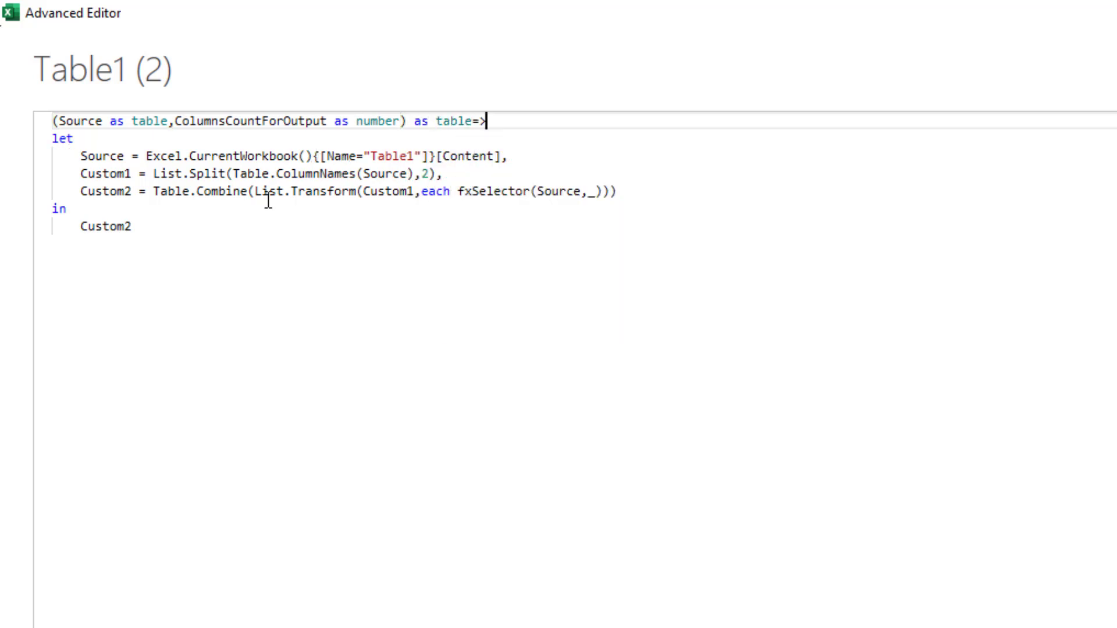
- Delete the Source line that reads Table1 from the workbook, including its empty line, from the function body
left_click_drag(79, 156, 546, 148)
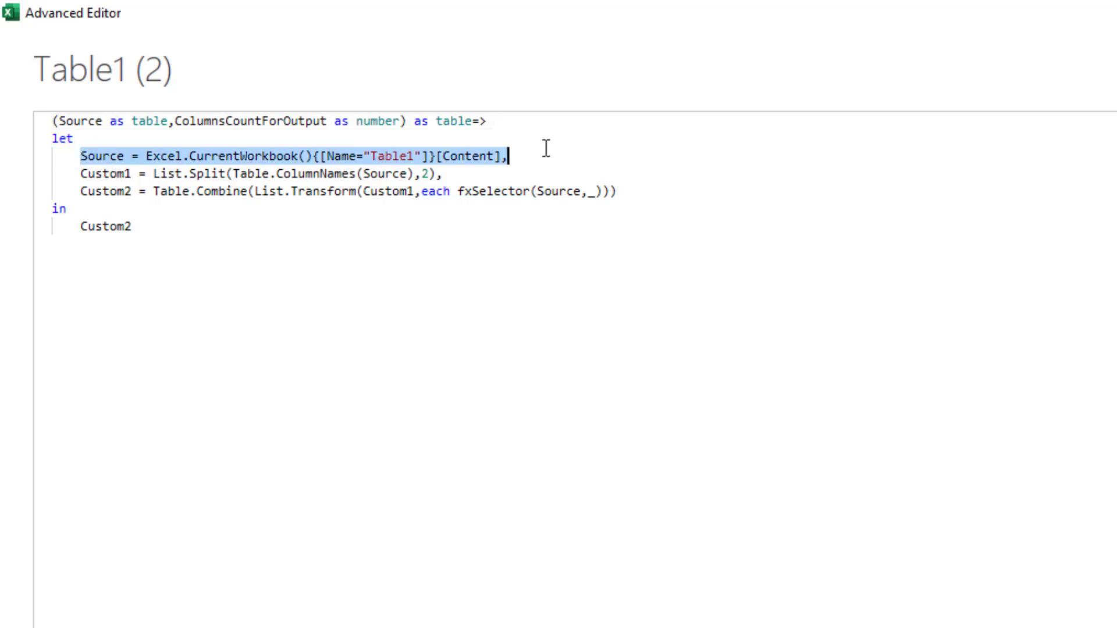
key("BackSpace")
key("BackSpace")
key("BackSpace")
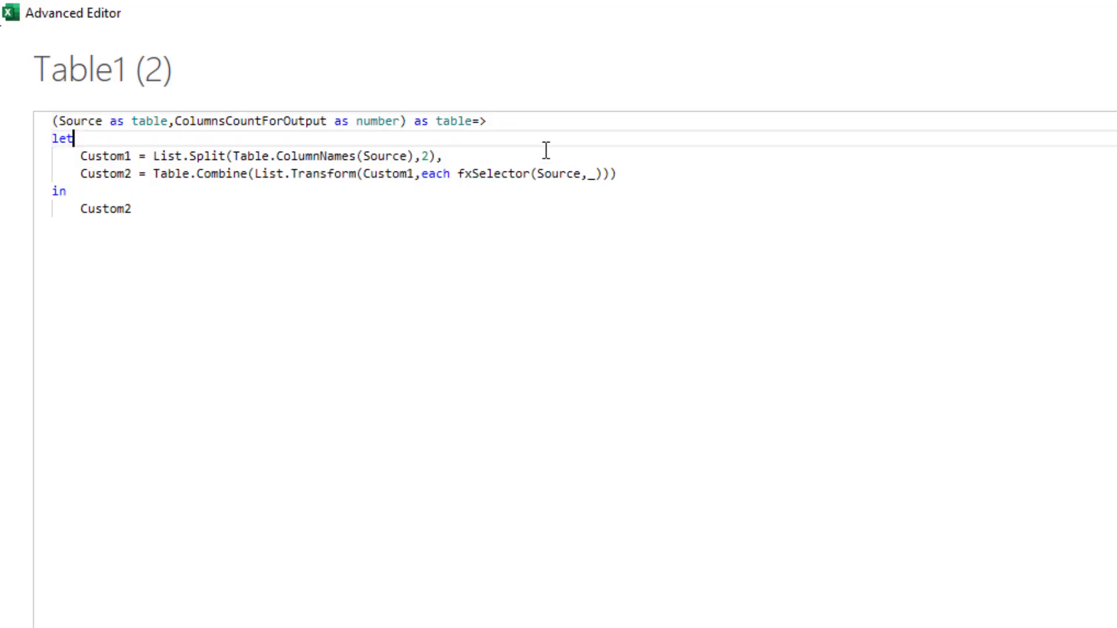
- Replace the 2 in Custom1's List.Split with ColumnsCountForOutput and save the query code
left_click(430, 153)
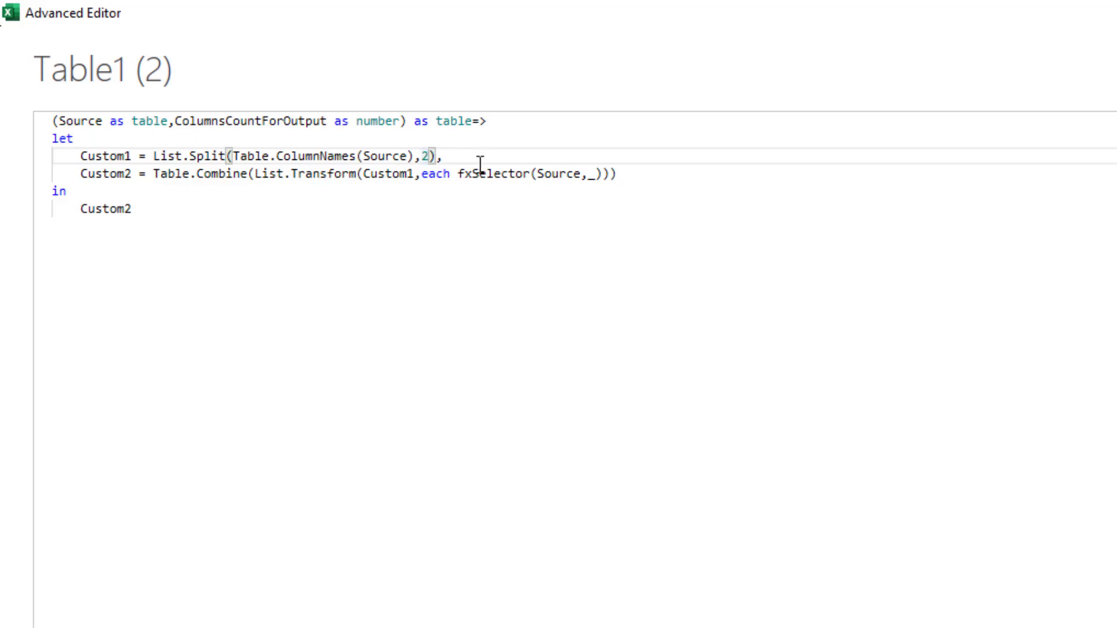
key("BackSpace")
type("Col")
key("Tab")
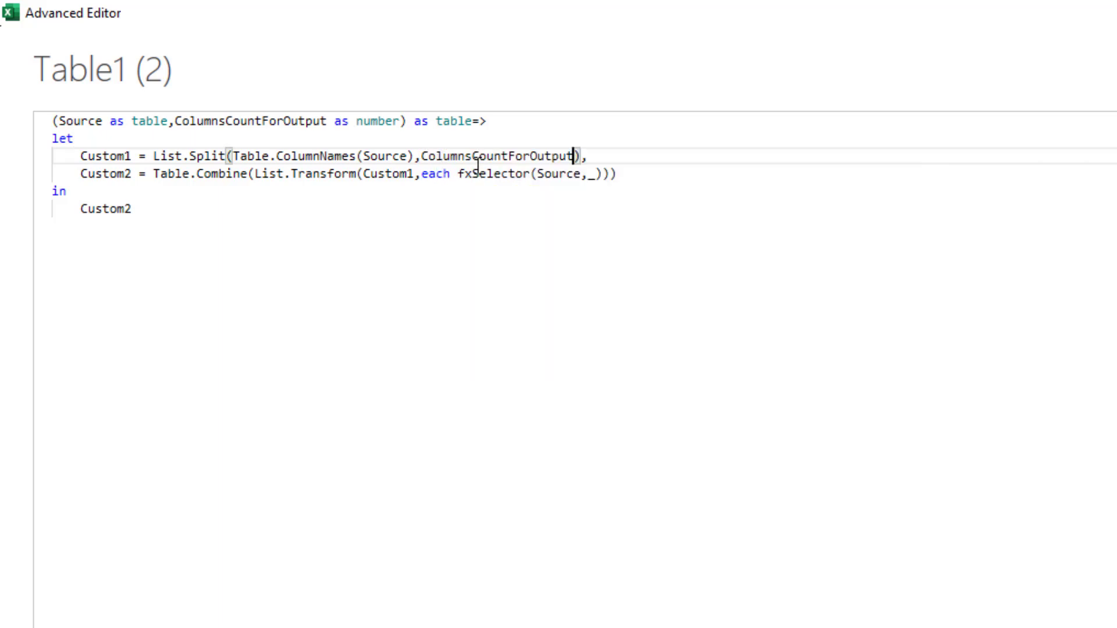
left_click(515, 205)
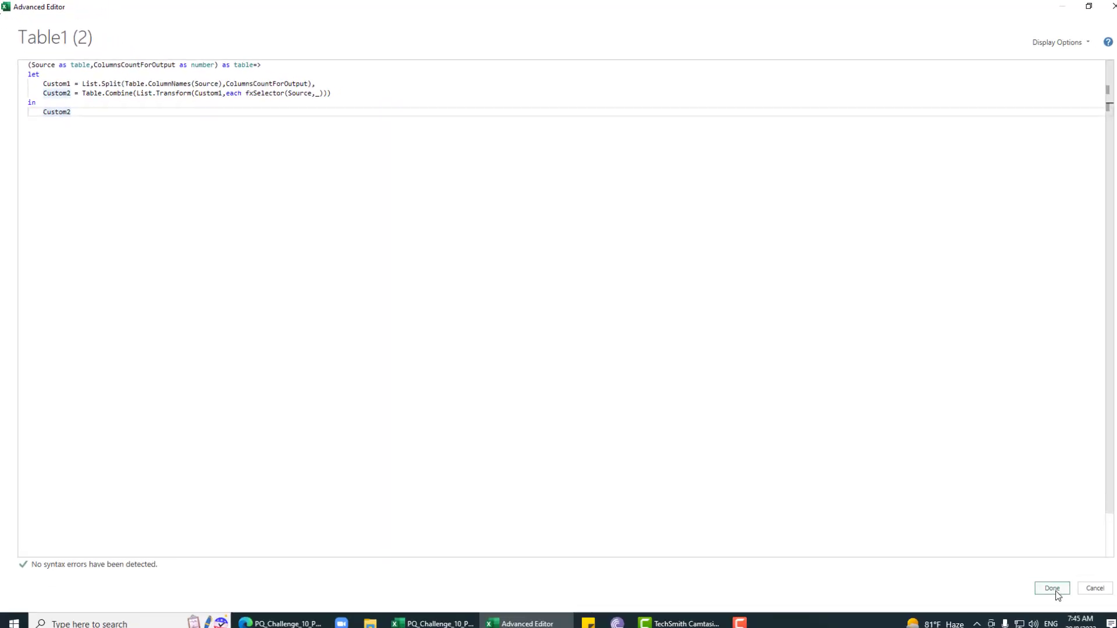
left_click(1051, 589)
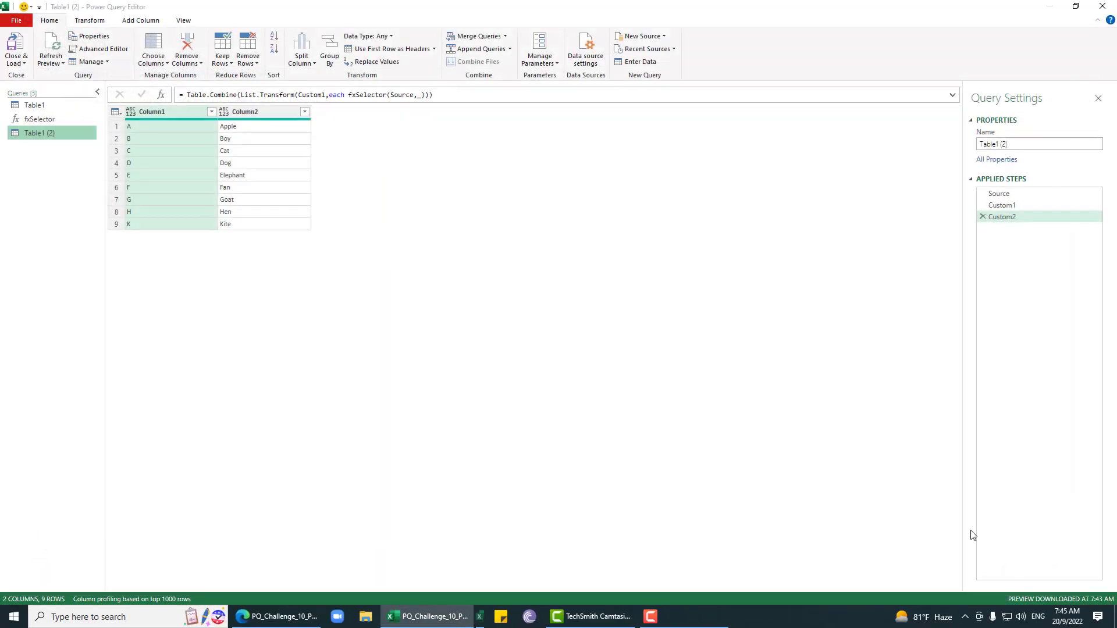
- Rename the duplicated query as fxDataStackByColumn
left_click(1022, 145)
type("fxDataStackByColumn")
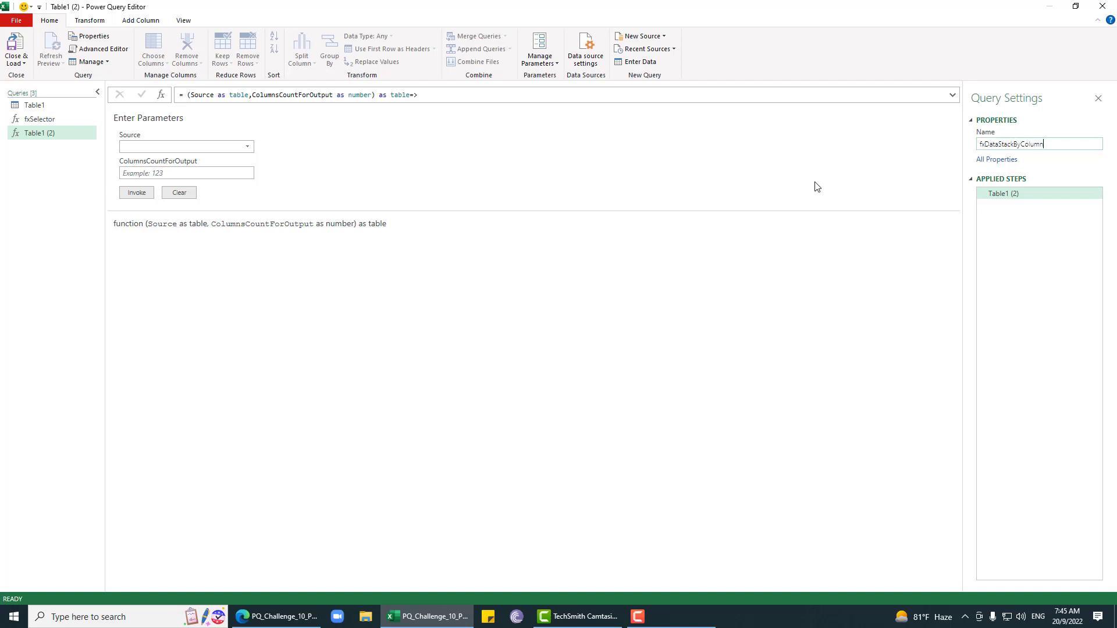
key("Return")
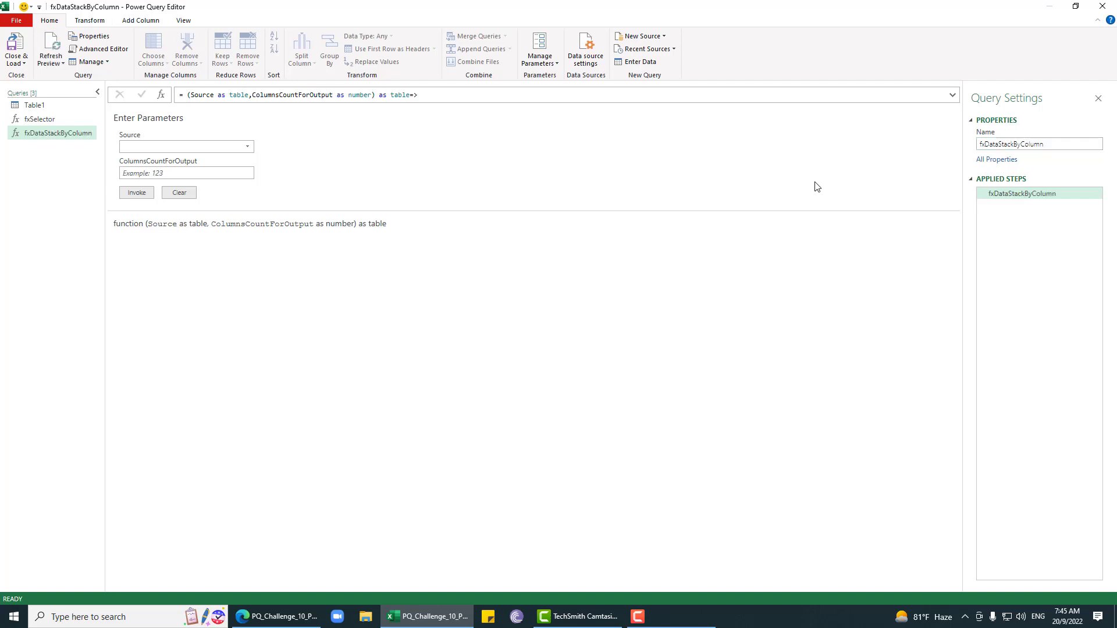
- Delete the Custom2 and Custom1 steps from the Table1 query
left_click(33, 106)
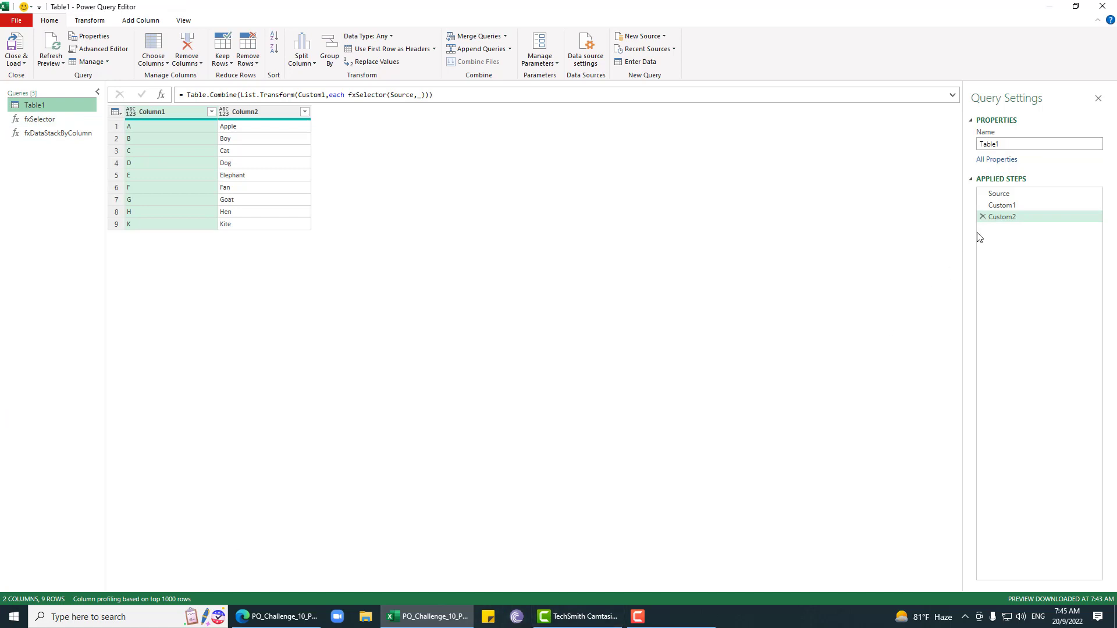
left_click(982, 217)
left_click(982, 206)
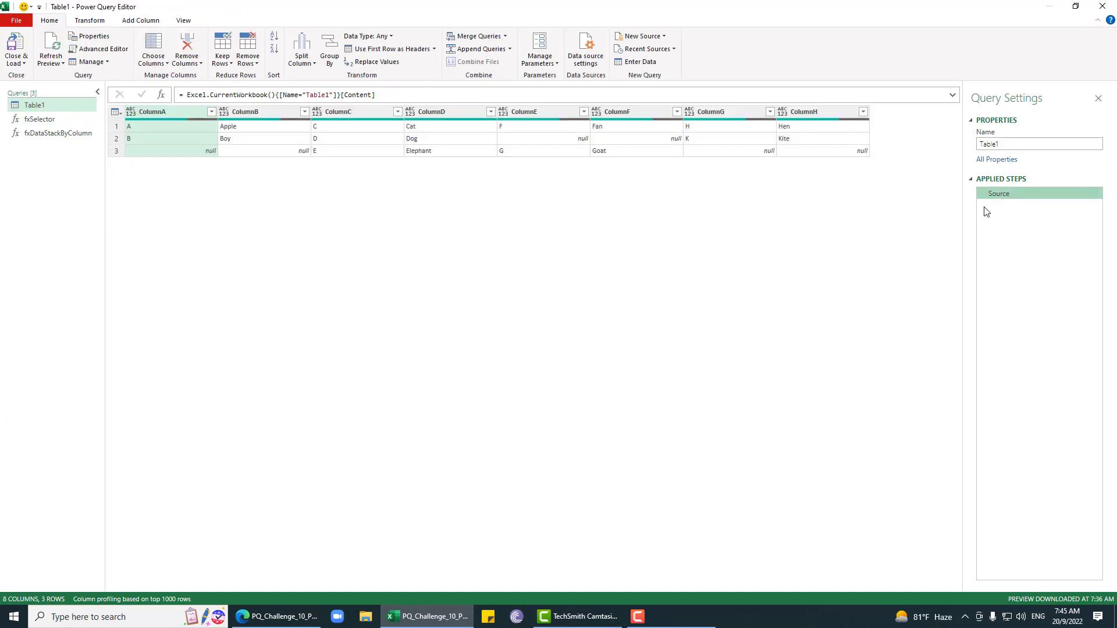
- Add a custom step to Table1 with the formula fxDataStackByColumn(Source,2) and apply it
left_click(161, 95)
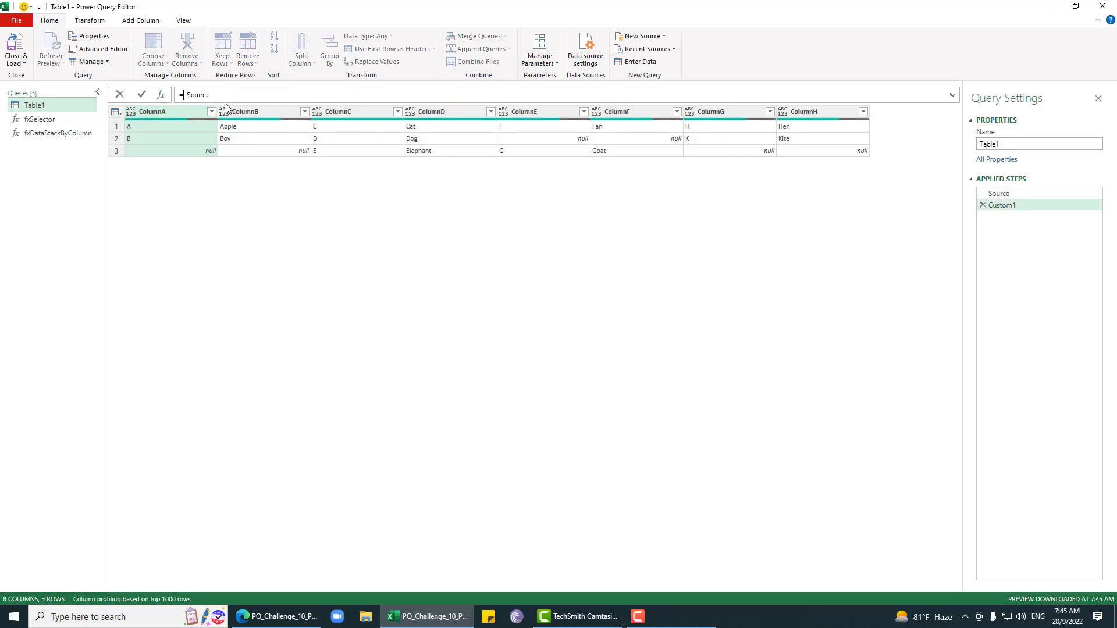
type("fx")
type("DataStackByColumn")
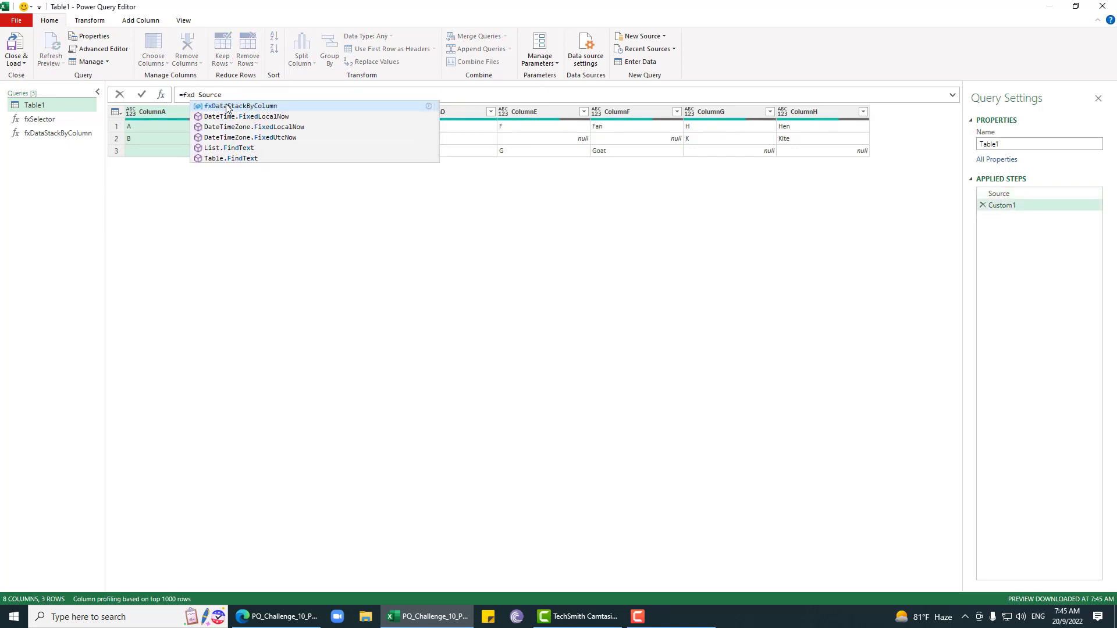
key("Tab")
type("(")
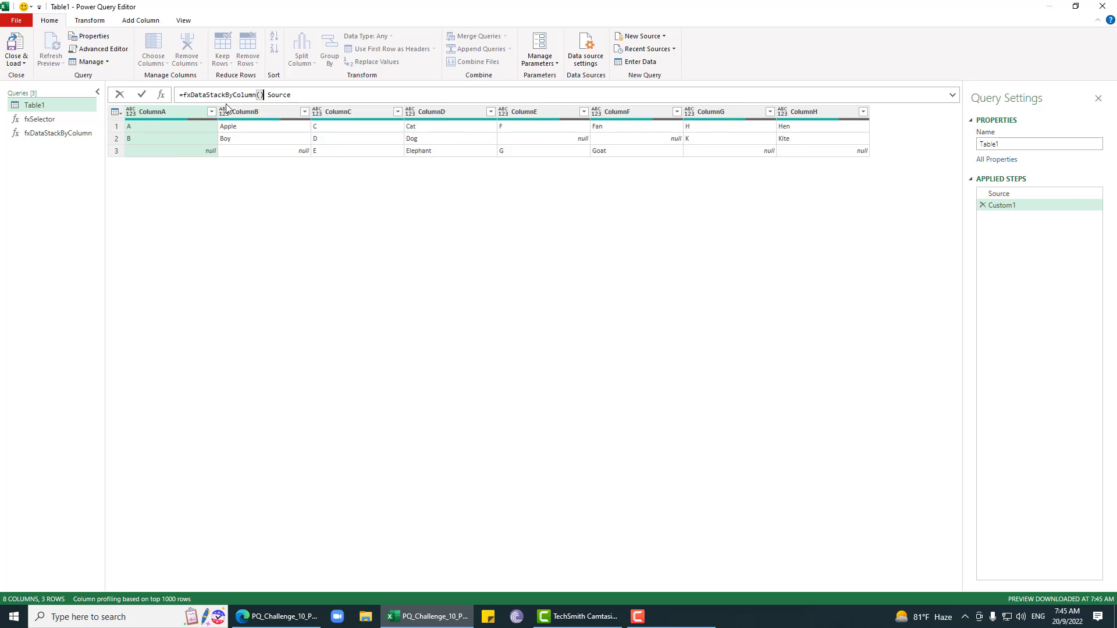
key("Delete")
key("Right")
key("BackSpace")
type(",2)")
key("Return")
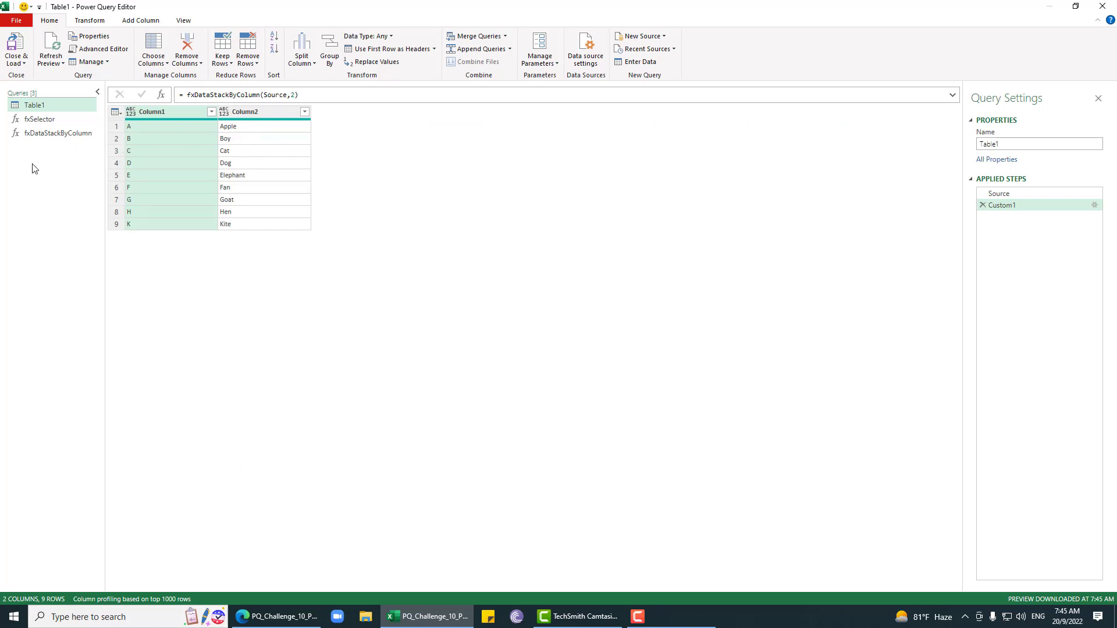
- Change the column-count argument in Table1's Custom1 formula to 4, giving fxDataStackByColumn(Source,4), after checking the Source step's columns
left_click(296, 96)
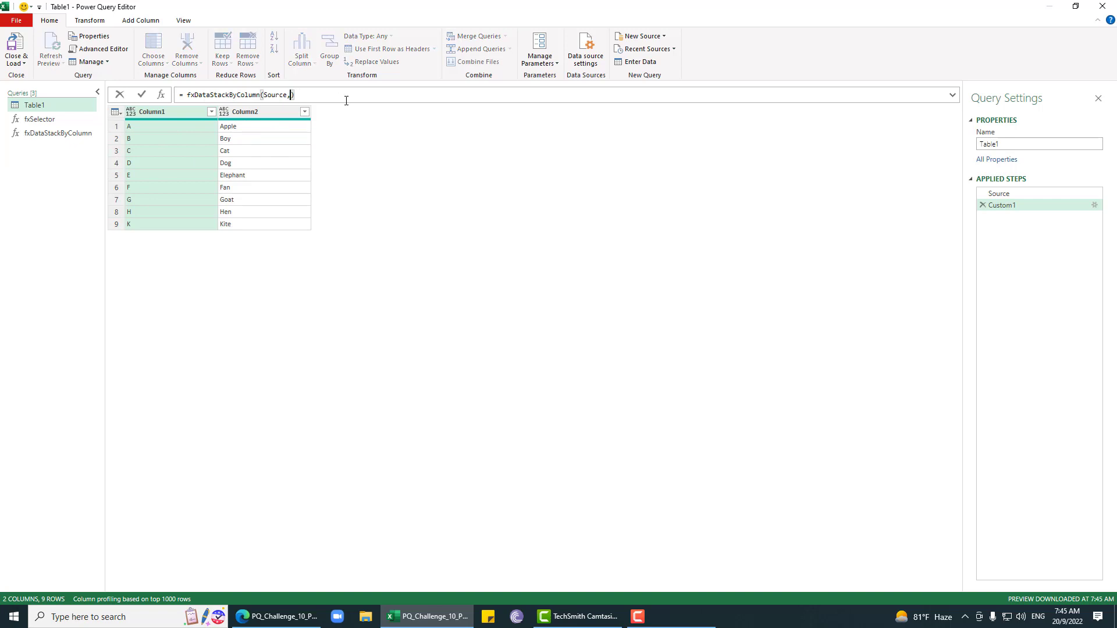
left_click(1006, 196)
left_click(1018, 193)
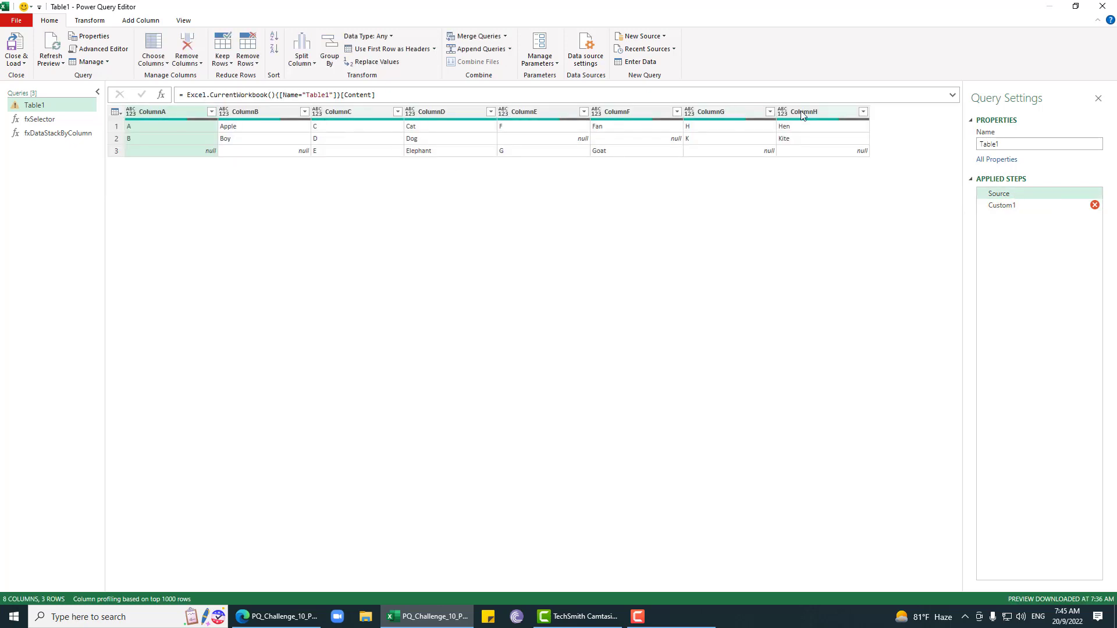
left_click(1006, 204)
left_click(296, 96)
type("4")
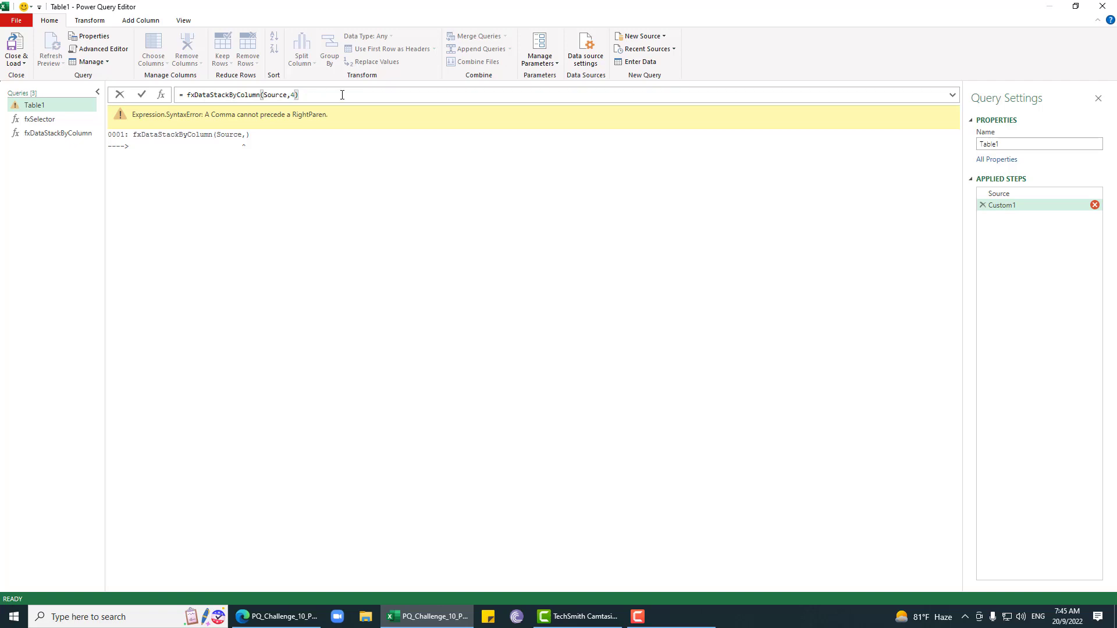
key("Return")
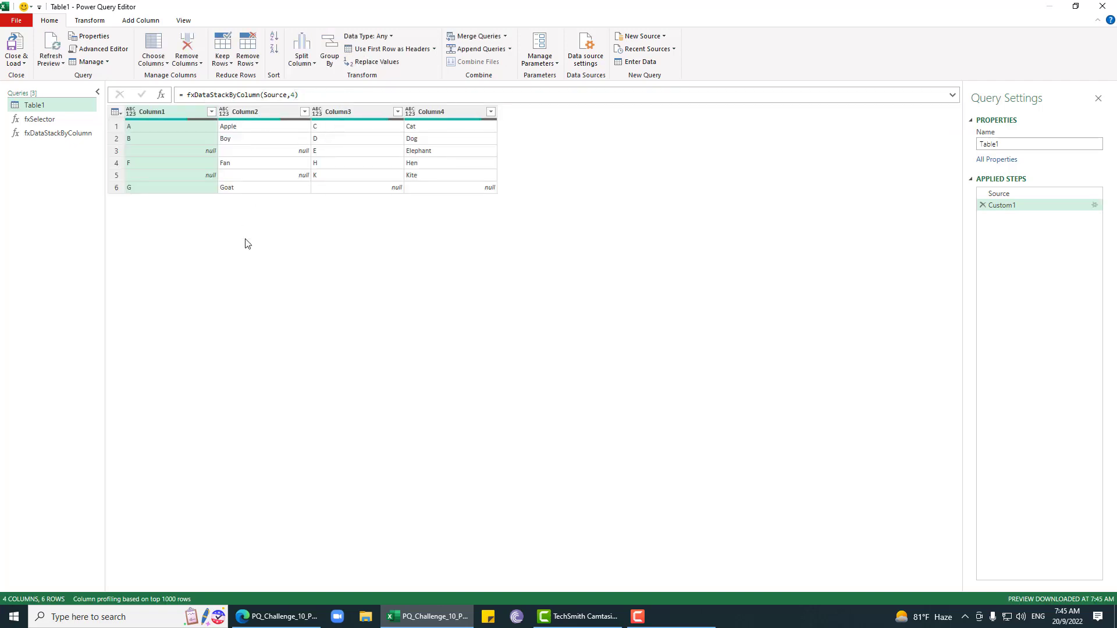
- Set the column-count argument of fxDataStackByColumn in the Custom1 step back to 2
left_click(314, 94)
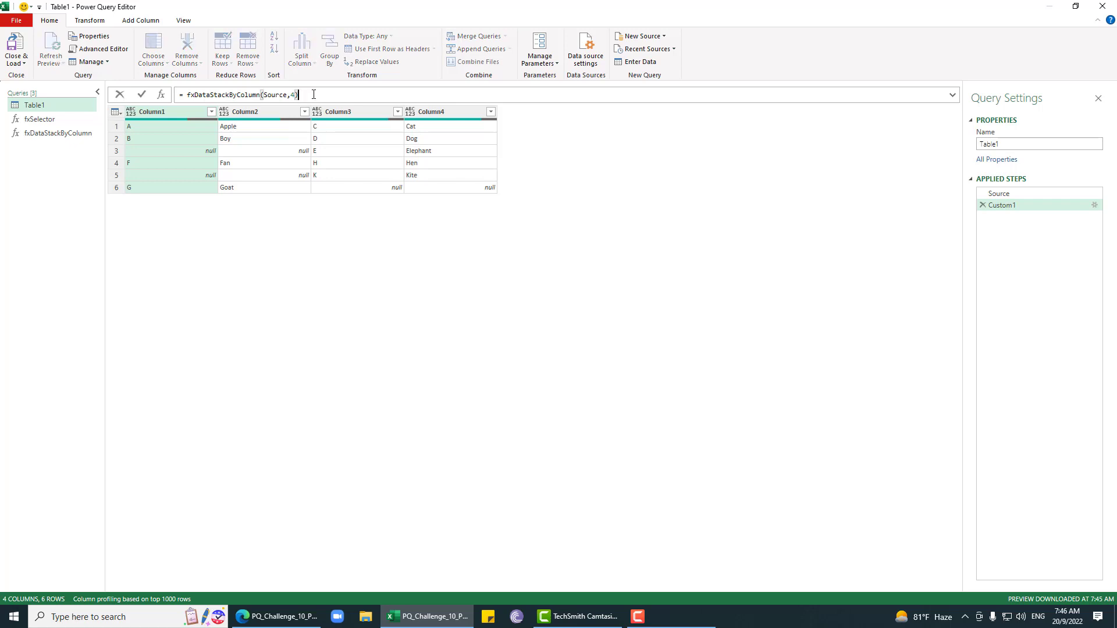
type("2")
key("Return")
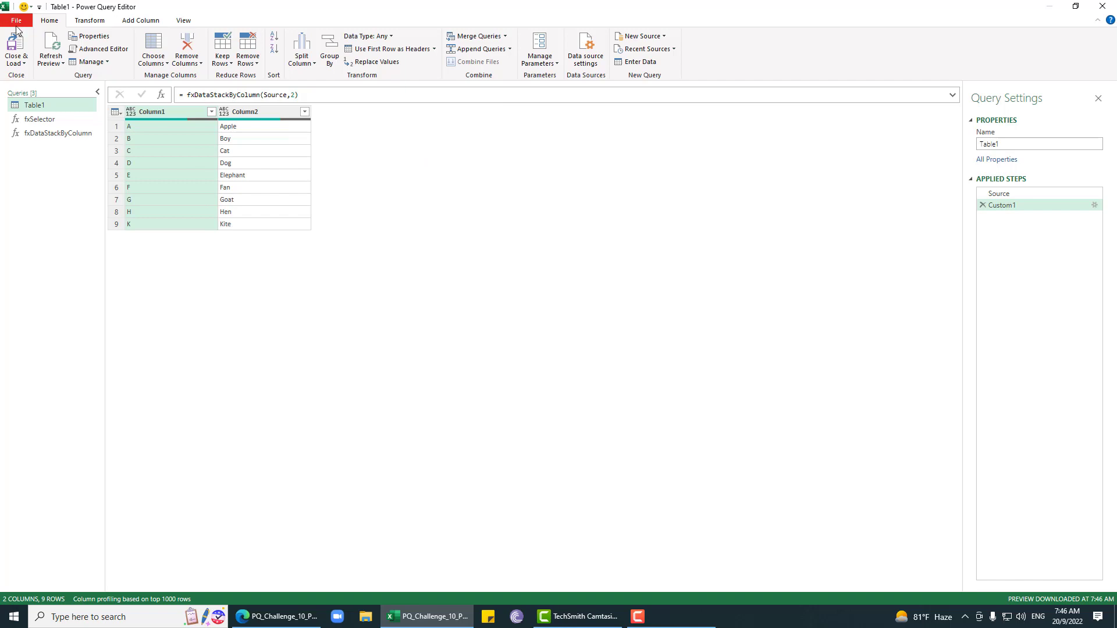
- Close the query editor, load the Table1 query as a table on a new worksheet, and save the workbook
left_click(17, 62)
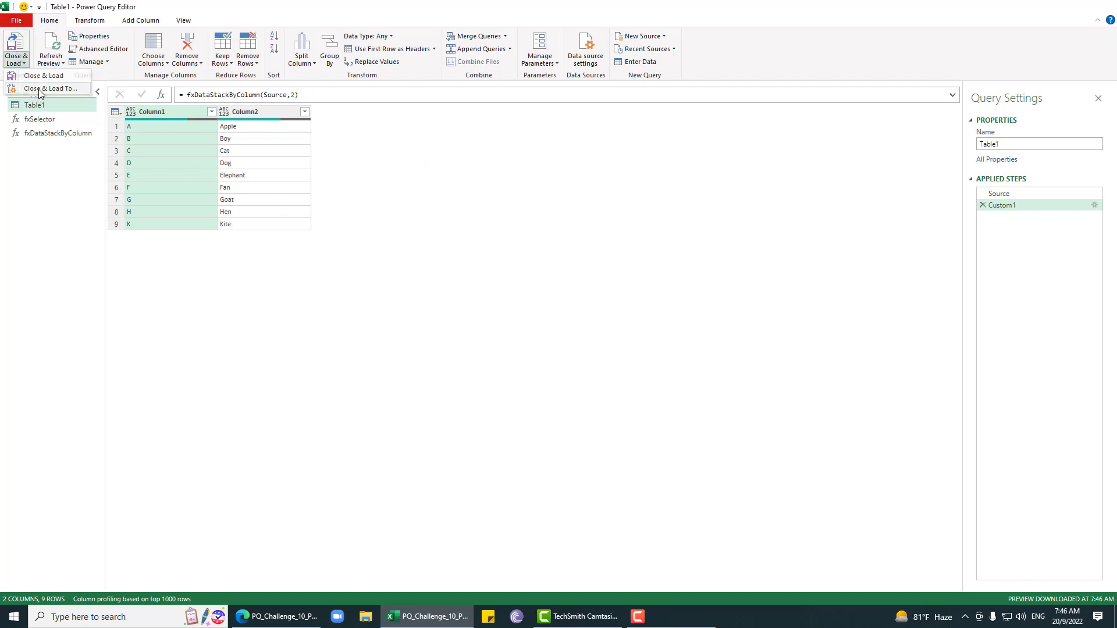
left_click(42, 89)
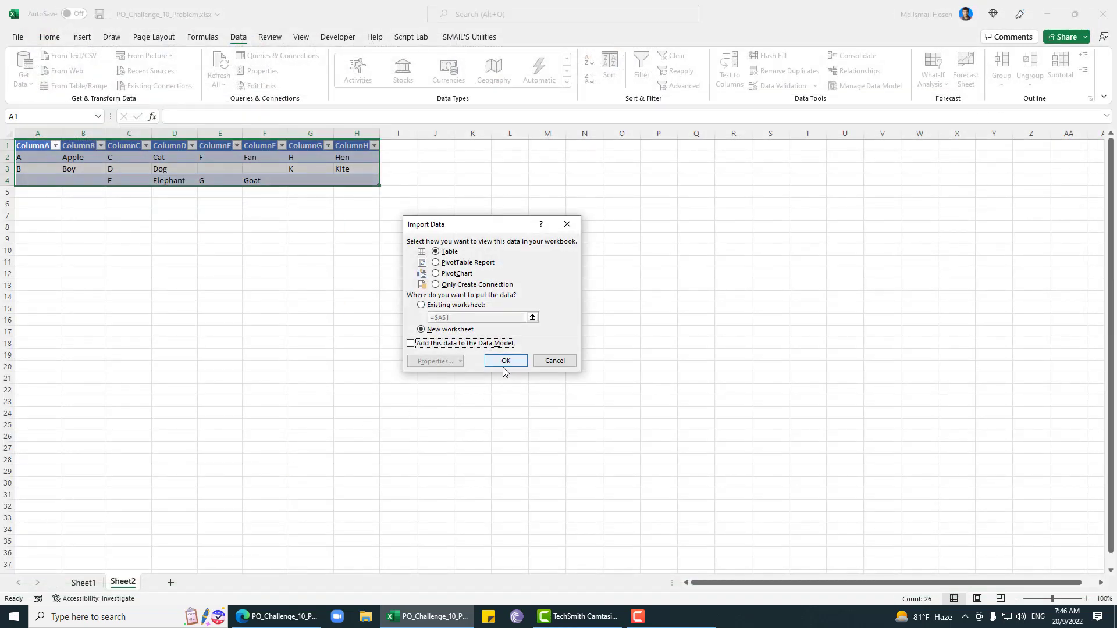
left_click(505, 361)
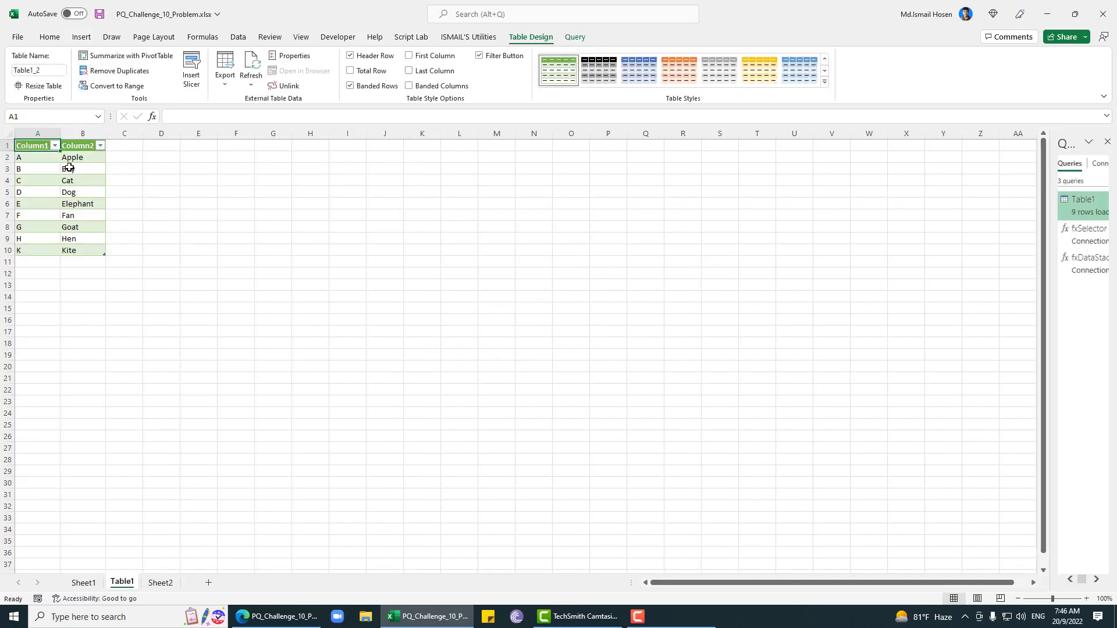
key("ctrl+s")
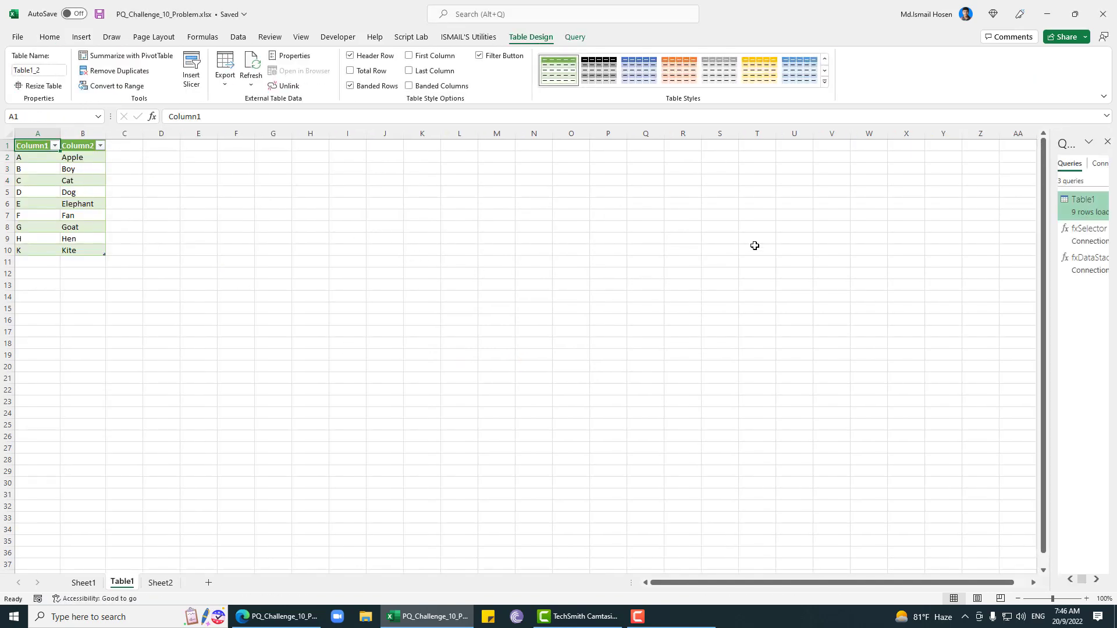